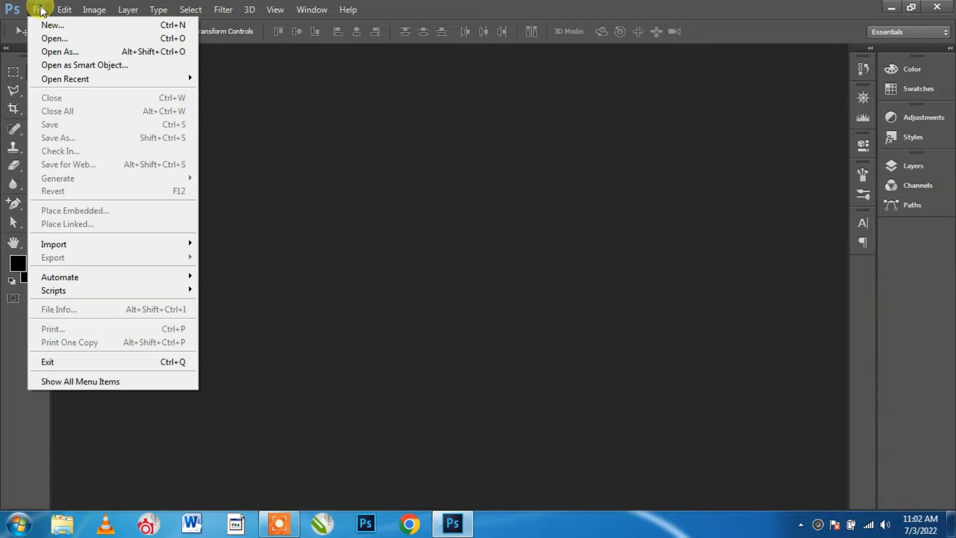
Create a blank 1920×1080 px, 300 ppi white RGB document and show the Layers panel
left_click(38, 22)
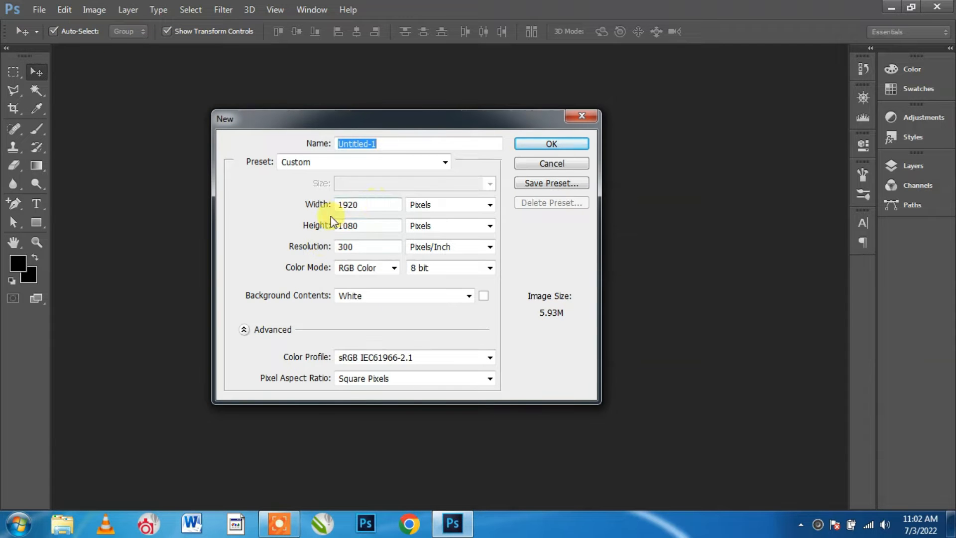
left_click(569, 143)
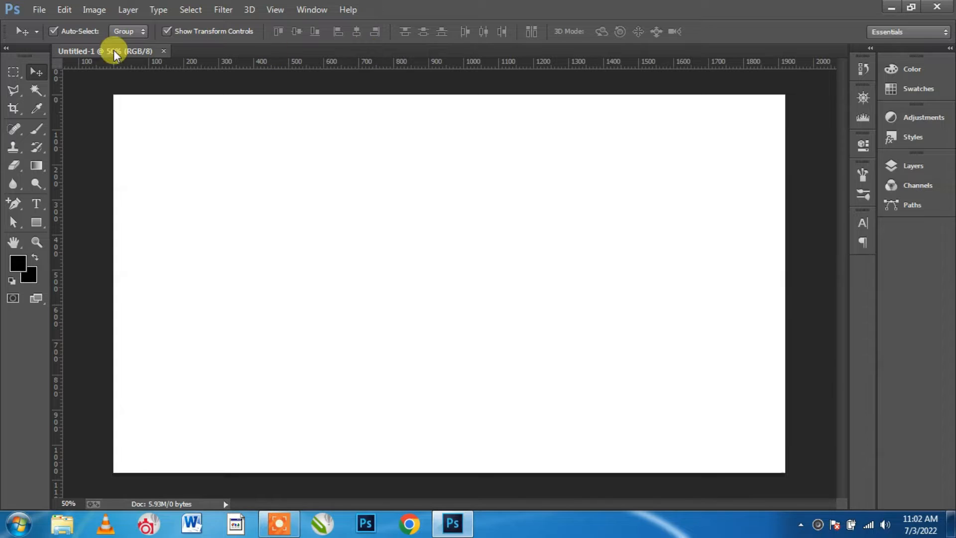
left_click(914, 166)
On a new layer, draw a large rectangle with a 3 pt black stroke across the canvas
left_click(833, 472)
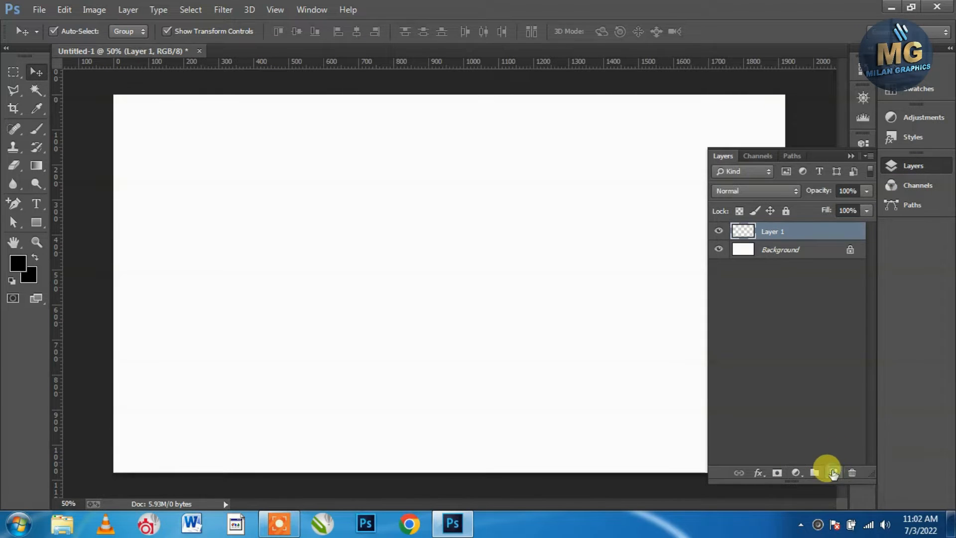
left_click(851, 156)
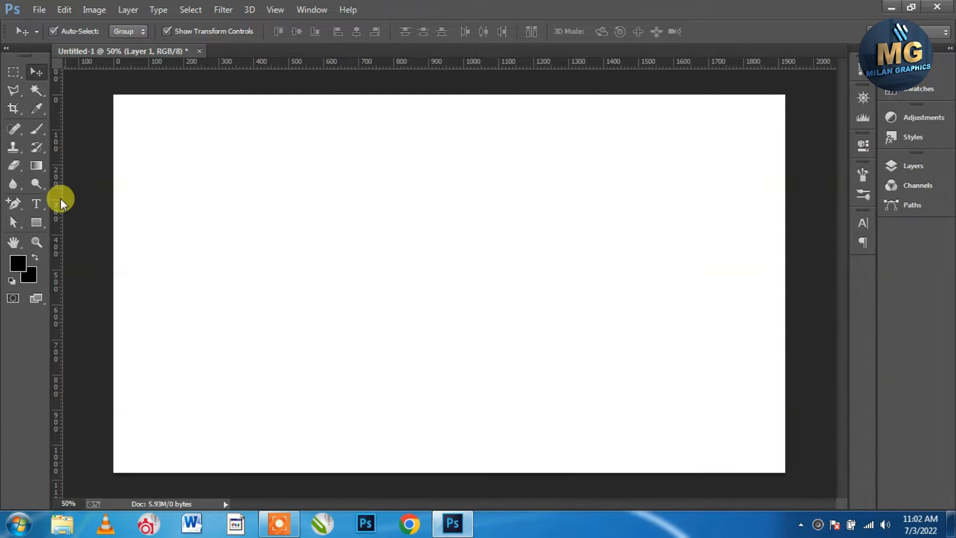
left_click(37, 222)
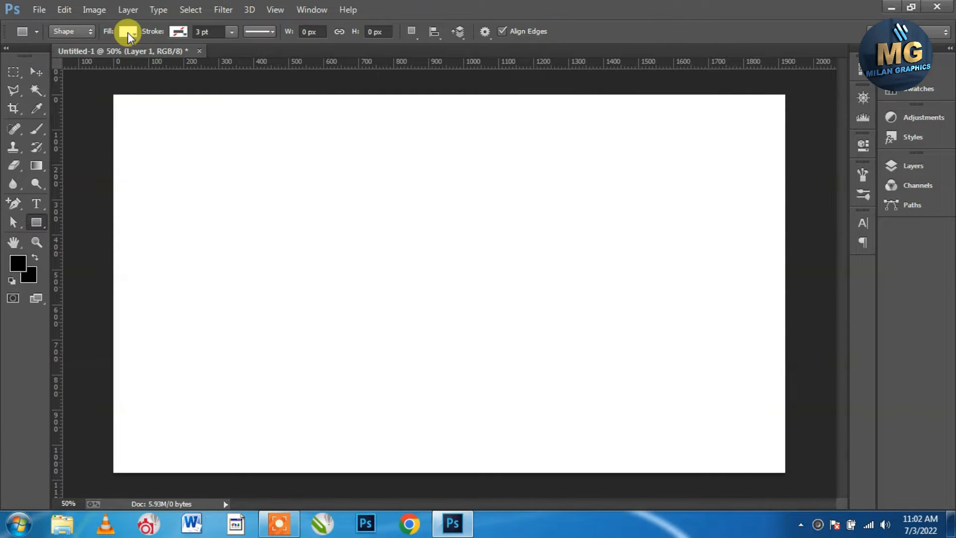
left_click(178, 31)
left_click(143, 99)
left_click(505, 8)
mouse_move(183, 136)
left_mouse_down()
mouse_move(663, 363)
mouse_move(730, 417)
left_mouse_up()
Shift the large rectangle slightly left and draw a second rectangle in its upper-right area
left_click(36, 72)
left_click_drag(331, 244, 315, 242)
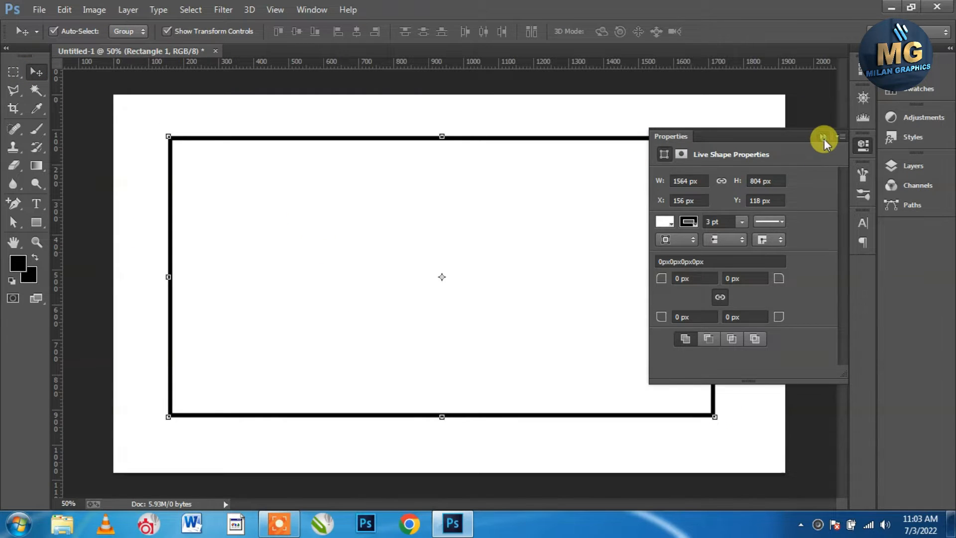
left_click(823, 137)
left_click(25, 222)
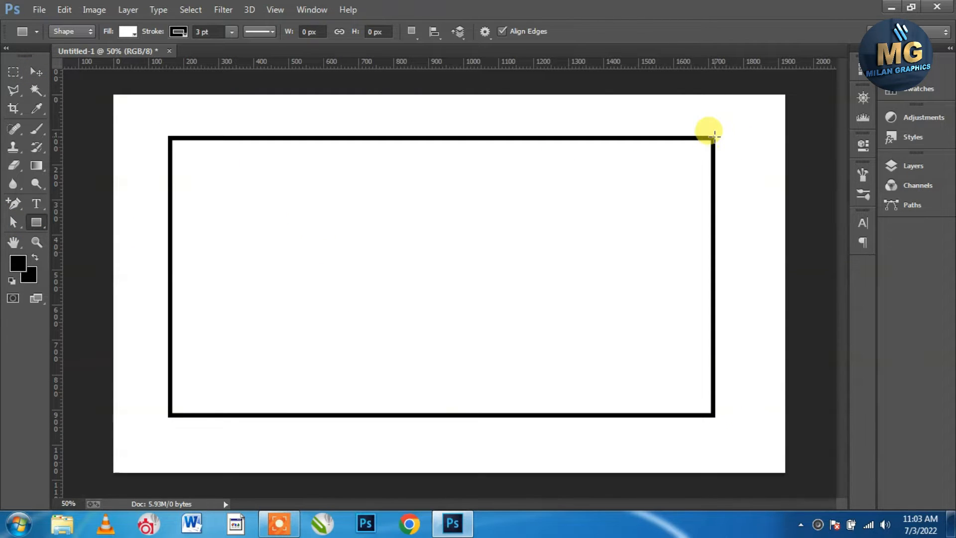
mouse_move(713, 139)
left_mouse_down()
mouse_move(597, 196)
mouse_move(442, 248)
mouse_move(423, 294)
mouse_move(427, 325)
mouse_move(416, 325)
mouse_move(442, 321)
left_mouse_up()
Choose the 3-sided Polygon tool and move Layer 1 above Rectangle 2
left_click(36, 75)
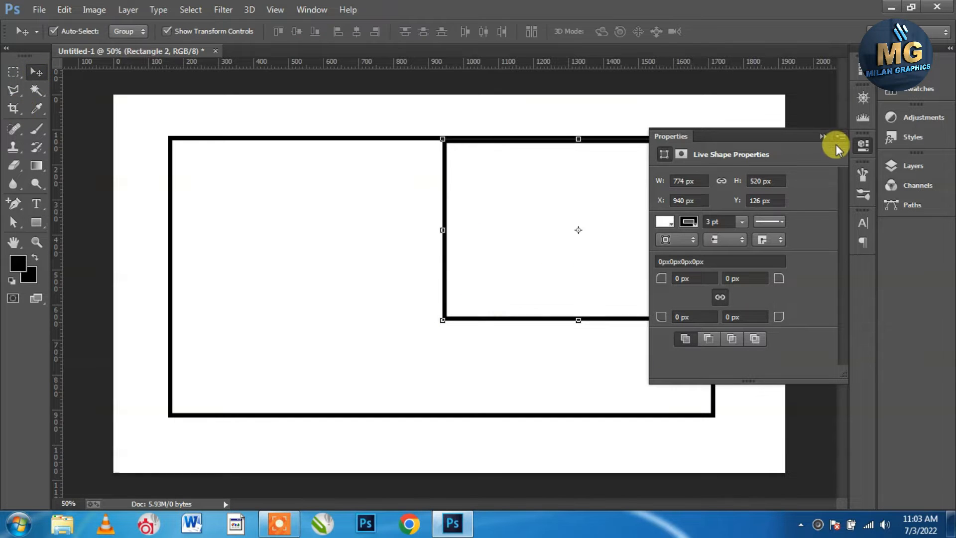
left_click(823, 136)
left_click(36, 222)
left_click(80, 259)
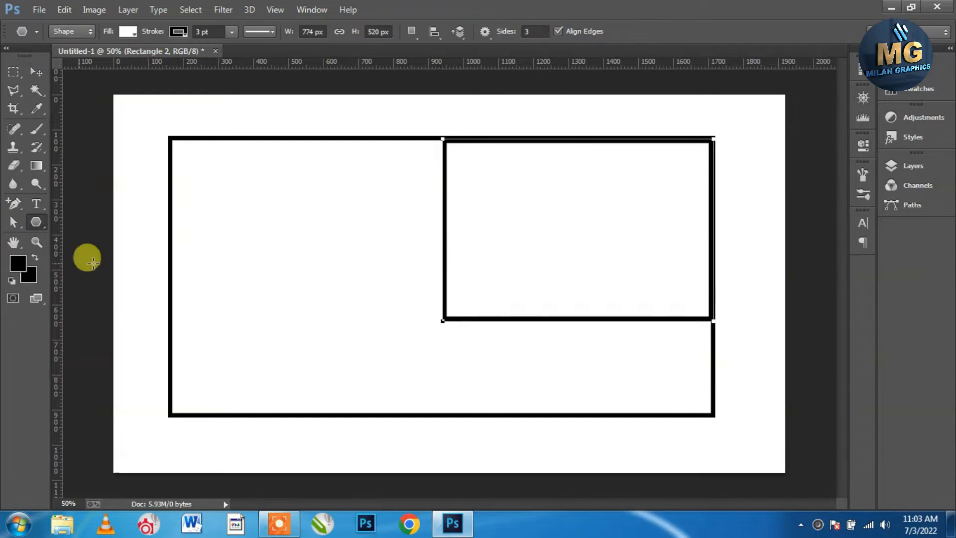
left_click(926, 169)
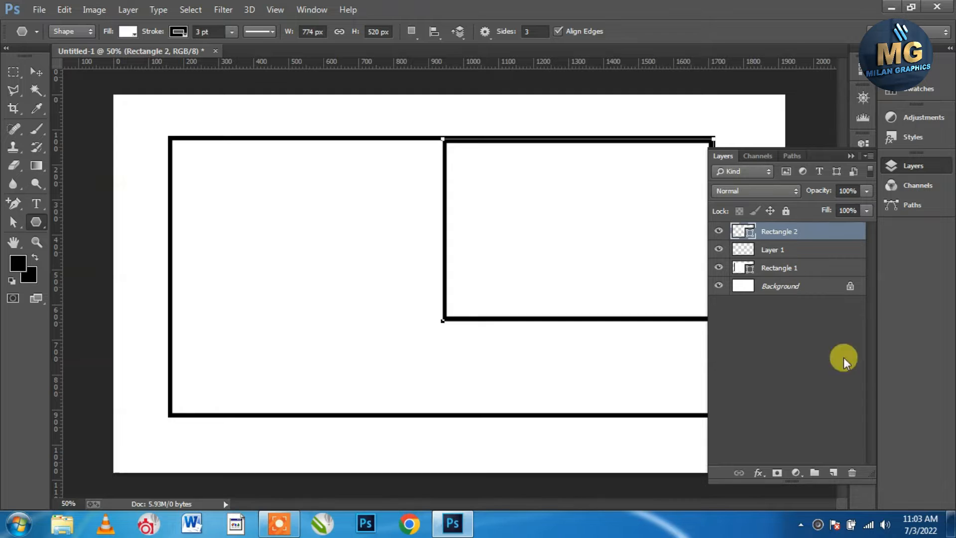
left_click(820, 251)
left_click_drag(800, 252, 795, 217)
left_click(851, 156)
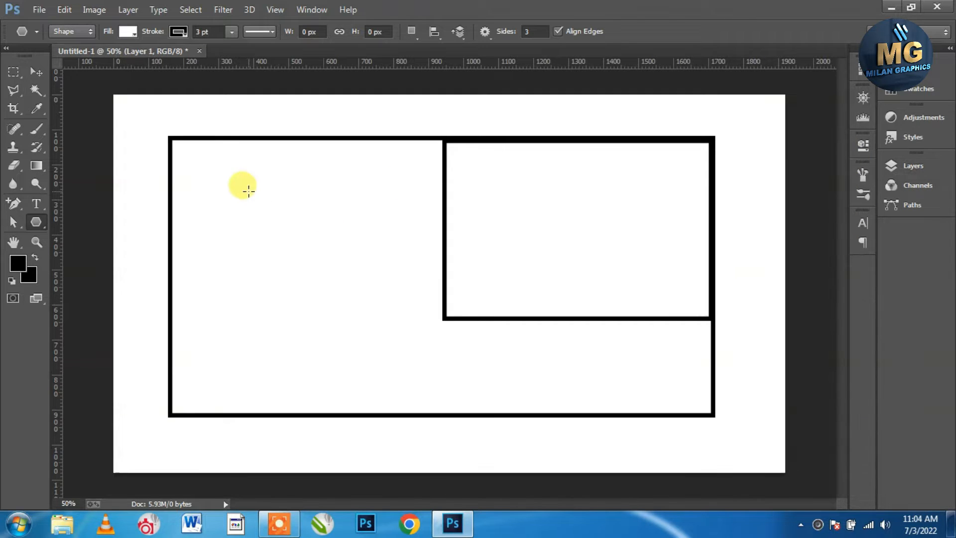
Draw a triangle near the big rectangle's top-left and move it toward the centre
left_click_drag(221, 190, 287, 228)
left_click(35, 73)
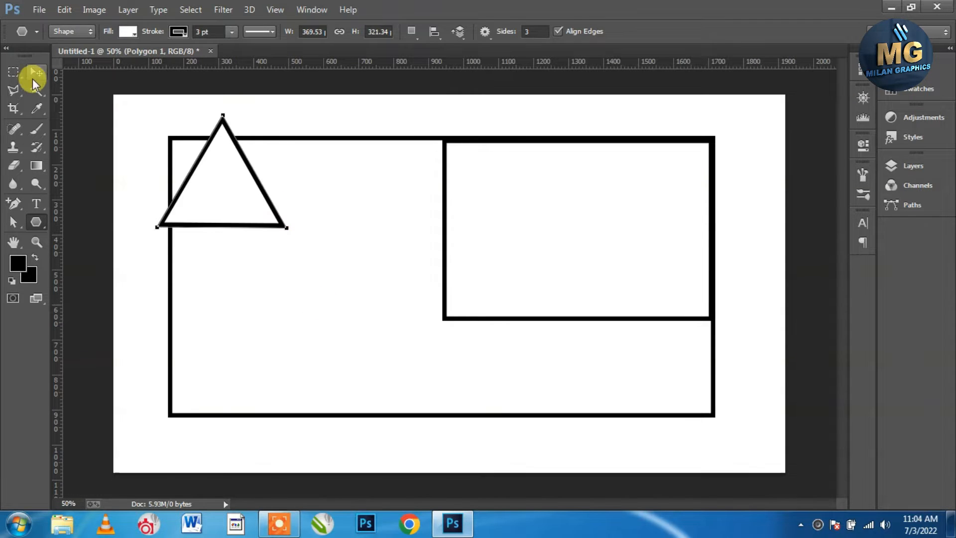
left_click_drag(267, 188, 371, 222)
key("ctrl+z")
left_click_drag(263, 191, 405, 268)
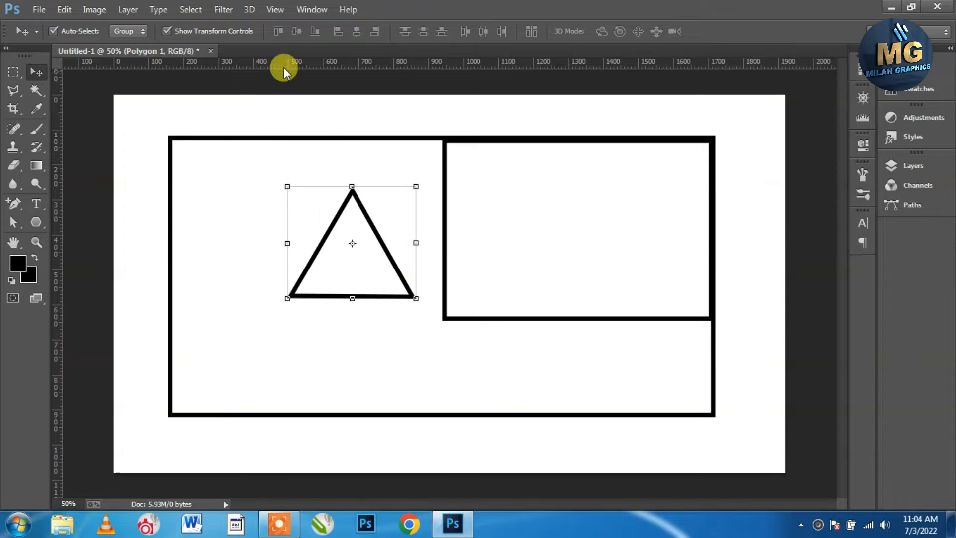
Rotate the triangle -90° and fit it against the small rectangle's left edge at full height
left_click(64, 9)
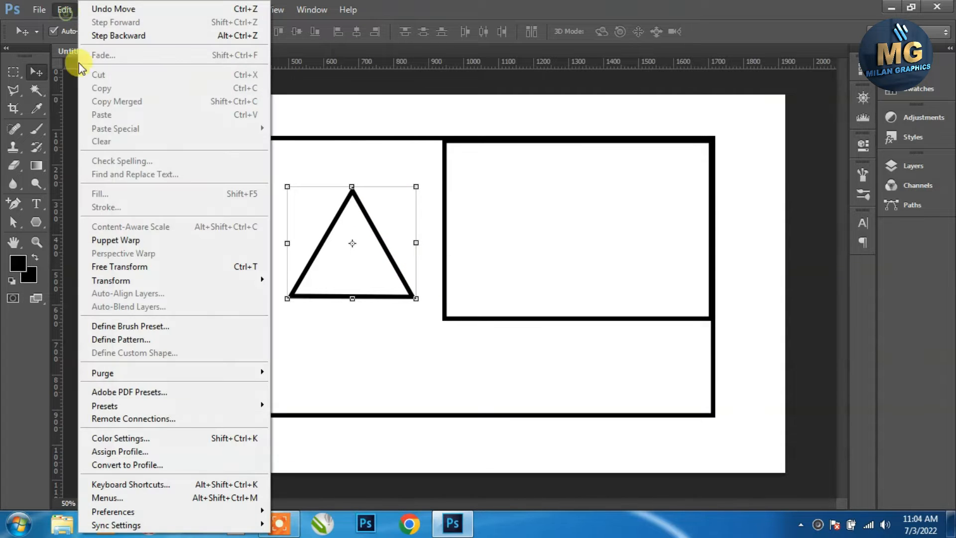
left_click(129, 264)
left_click(349, 31)
type("-90")
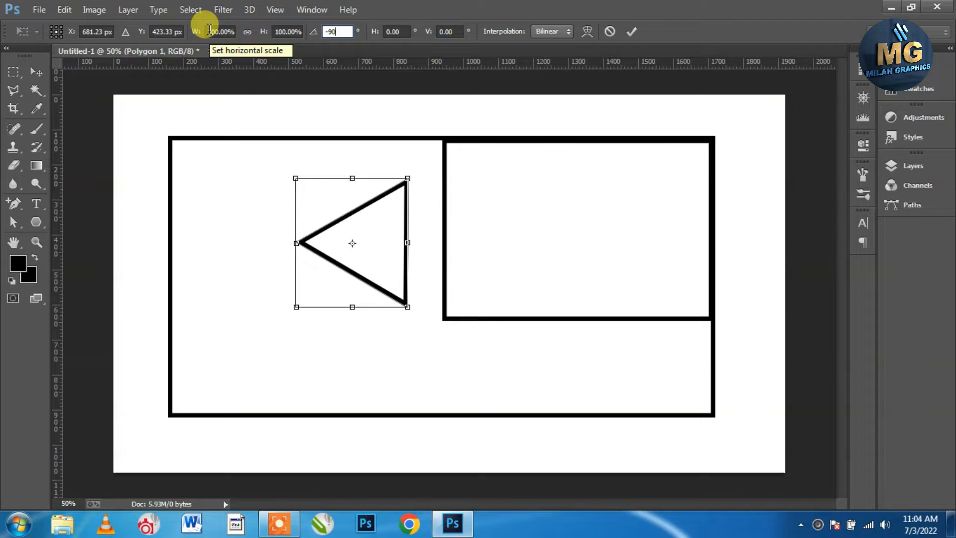
left_click(631, 32)
left_click_drag(398, 209, 432, 157)
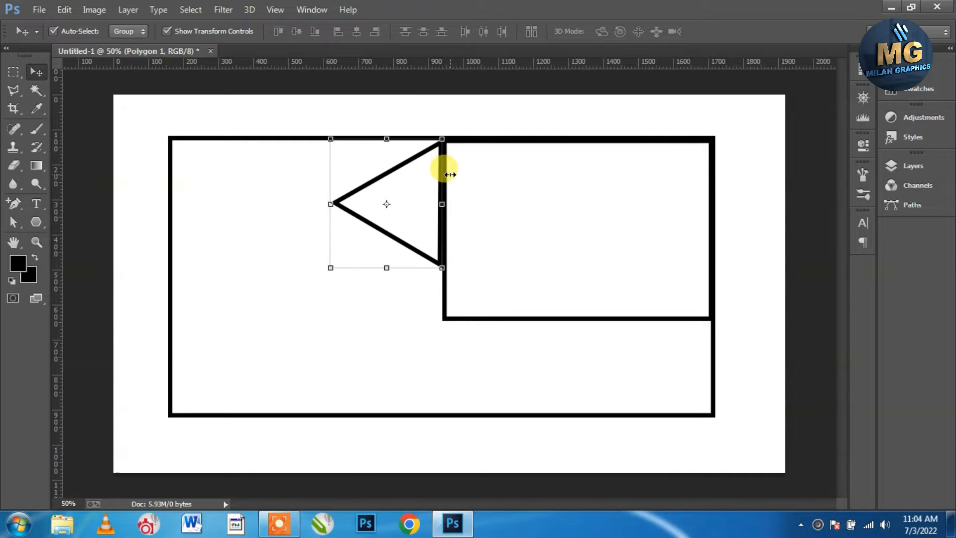
scroll(442, 182, "up", 2)
left_click_drag(374, 276, 371, 340)
left_click_drag(306, 228, 356, 231)
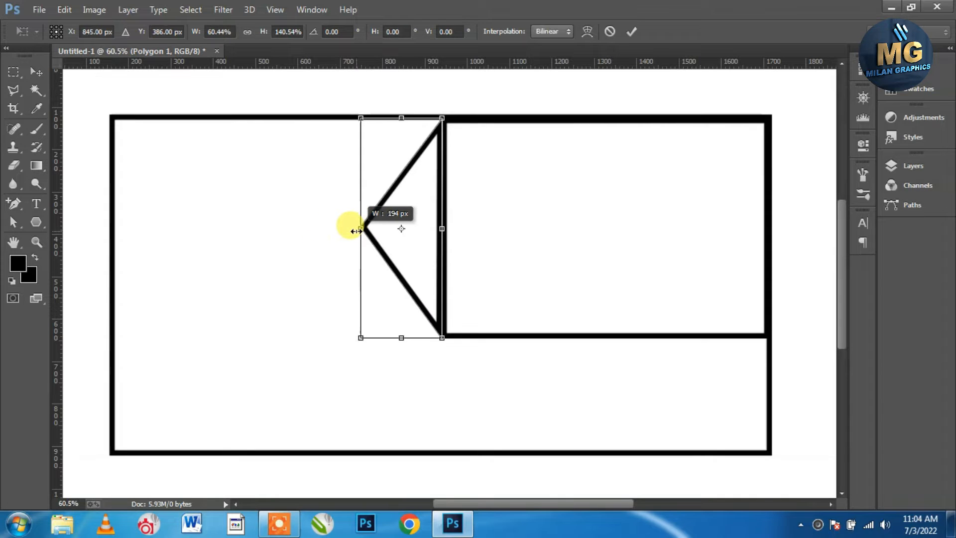
left_click(632, 32)
Unite the triangle and the small rectangle into one arrow-shaped outline
left_click(528, 208, "shift")
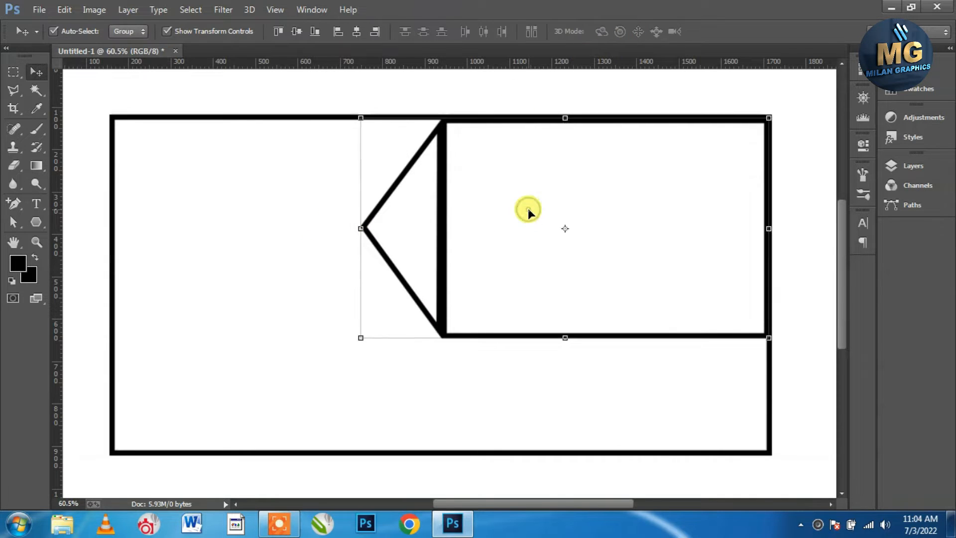
left_click(128, 9)
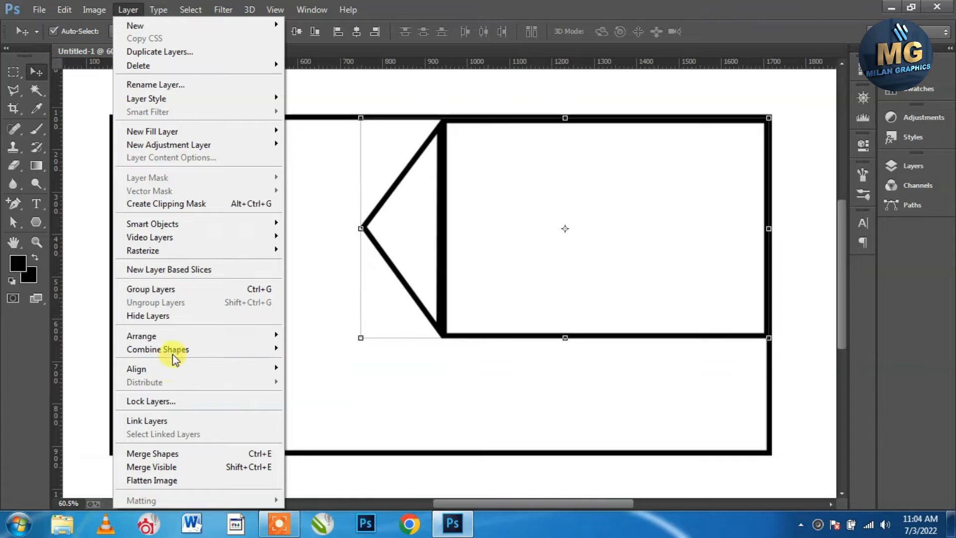
mouse_move(202, 358)
left_click(337, 348)
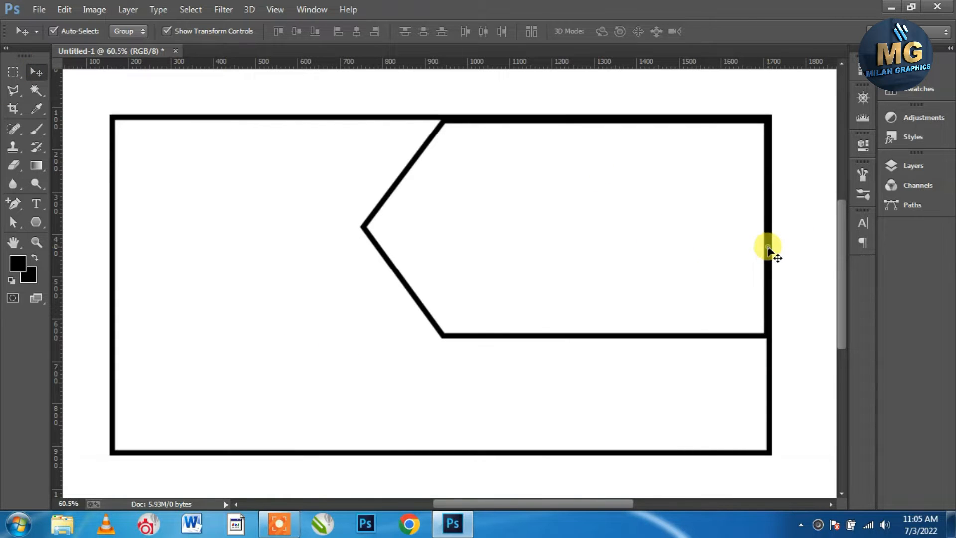
left_click(926, 168)
Duplicate Polygon 1 twice and hide Polygon 1 copy 2
right_click(812, 236)
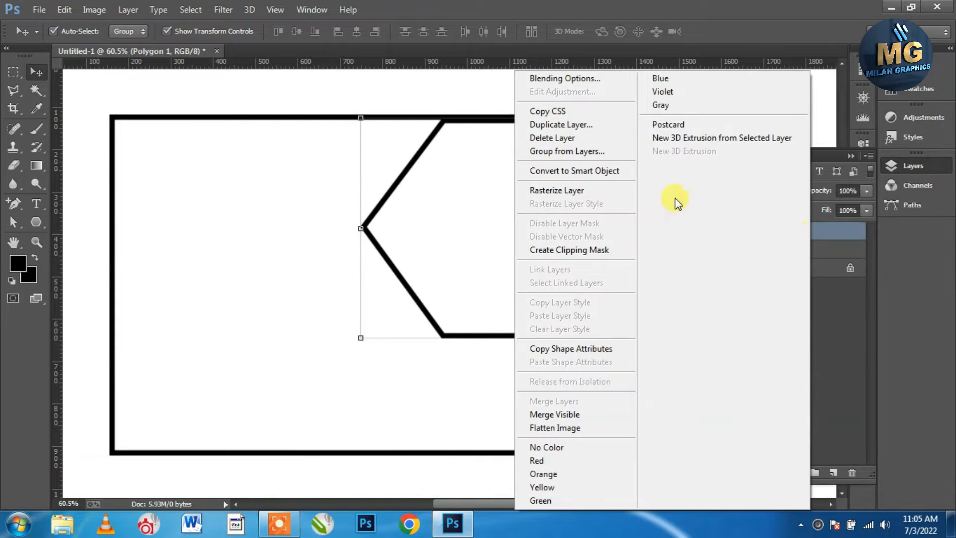
left_click(567, 124)
left_click(589, 160)
right_click(804, 229)
left_click(593, 124)
left_click(600, 158)
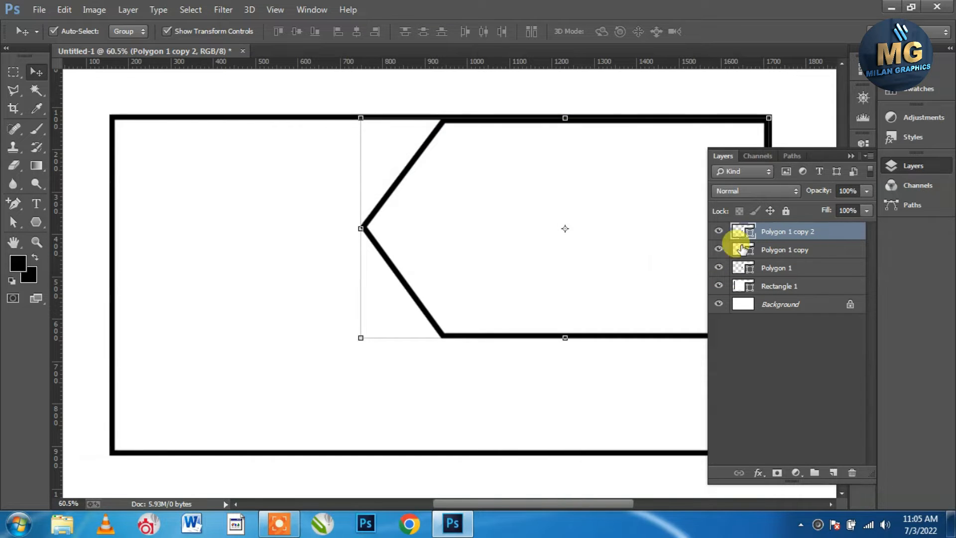
left_click(718, 231)
Nudge Polygon 1 copy five steps right and select it together with the left arrow outline
left_click(774, 253)
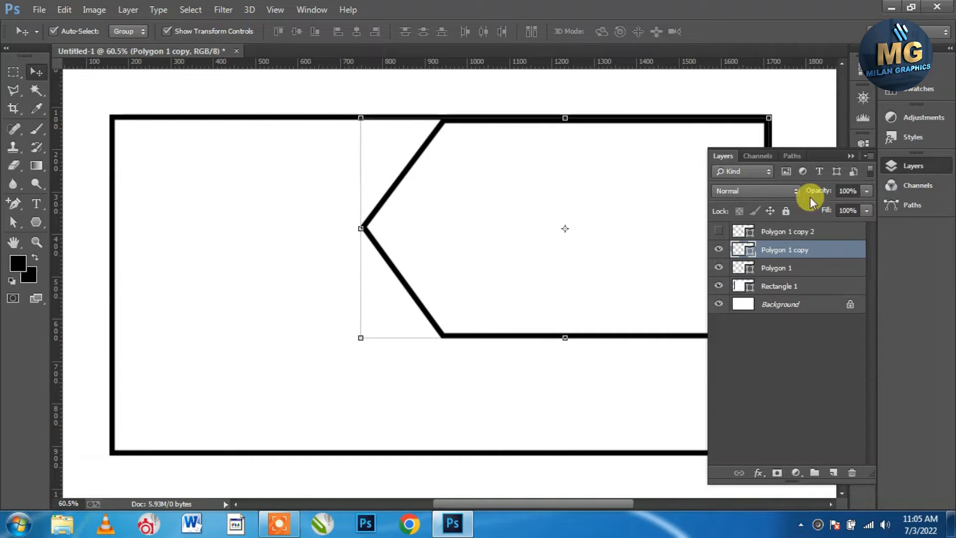
left_click(853, 156)
key("Right")
key("Right")
key("Right")
key("Right")
key("Right")
key("Right")
key("Right")
key("Right")
key("Right")
key("Right")
key("Right")
key("Right")
key("Right")
key("Right")
key("Right")
key("Right")
key("Right")
key("Right")
key("Right")
key("Right")
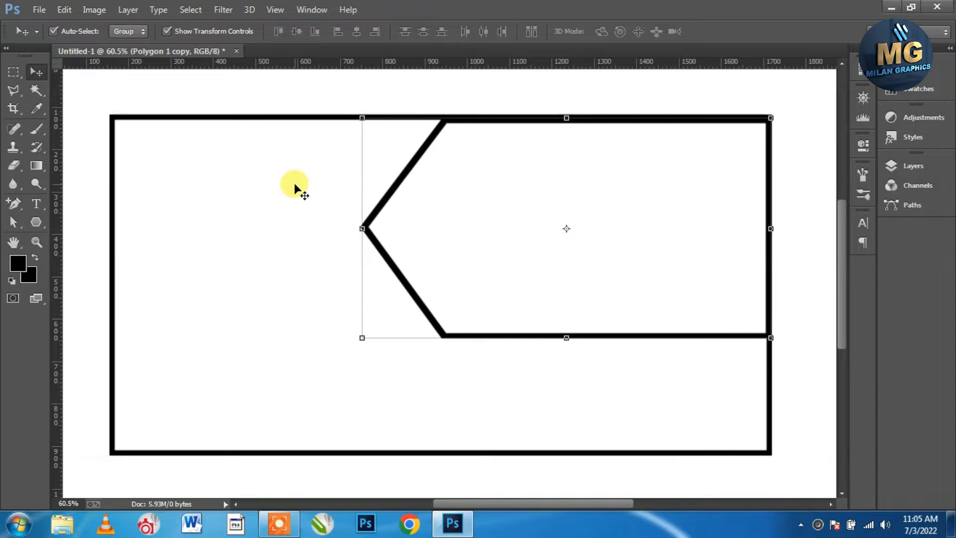
key("Right")
key("Right")
key("Right")
key("Right")
key("Right")
key("Right")
key("Right")
key("Right")
key("Right")
key("Right")
key("Right")
key("Right")
key("Right")
key("Right")
key("Right")
key("Right")
key("Right")
key("Right")
key("Right")
key("Right")
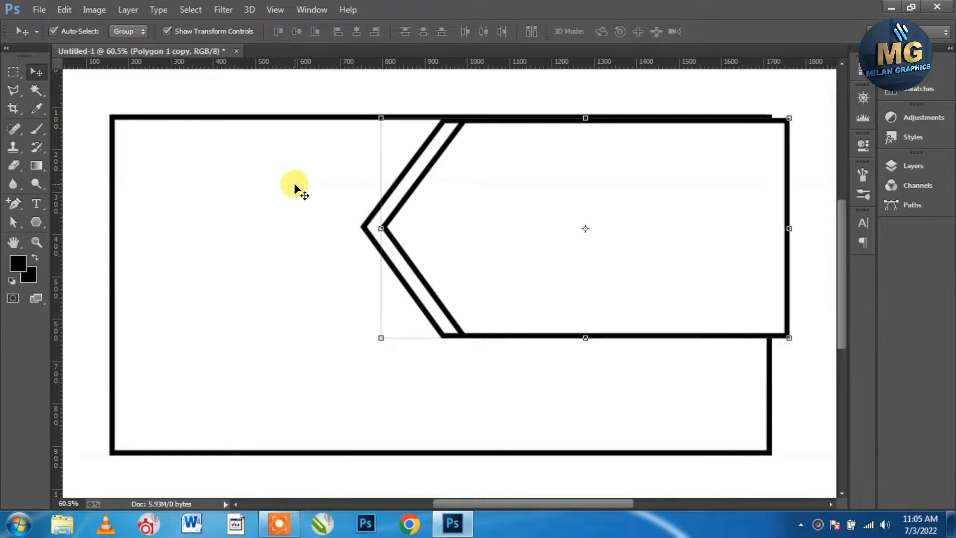
key("Right")
key("Right")
key("Right")
key("Right")
key("Right")
key("Right")
key("Right")
key("Right")
key("Right")
key("Right")
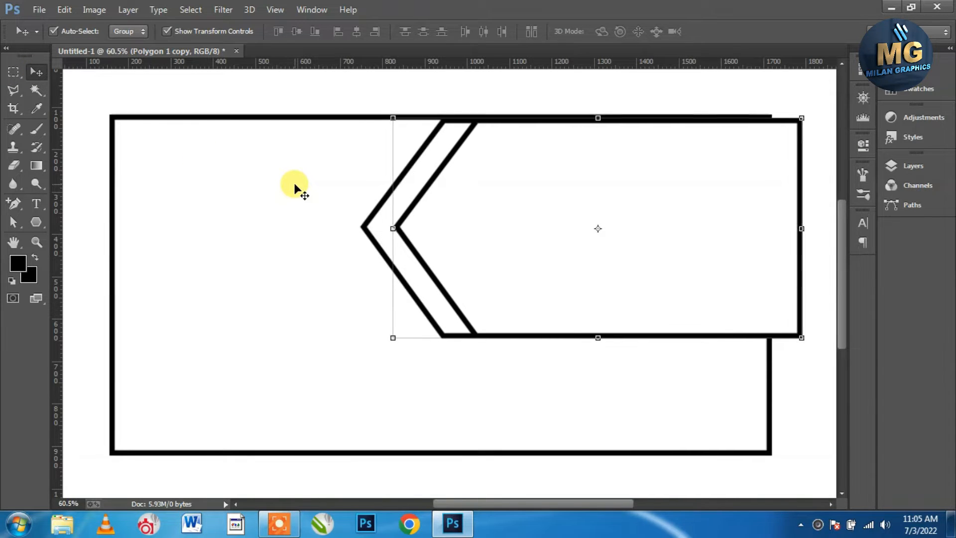
key("Right")
key("Right")
key("Right")
key("Right")
key("Right")
key("Right")
key("Right")
key("Right")
key("Right")
key("Right")
key("Right")
key("Right")
key("Right")
key("Right")
key("Right")
key("Right")
key("Right")
key("Right")
key("Right")
key("Right")
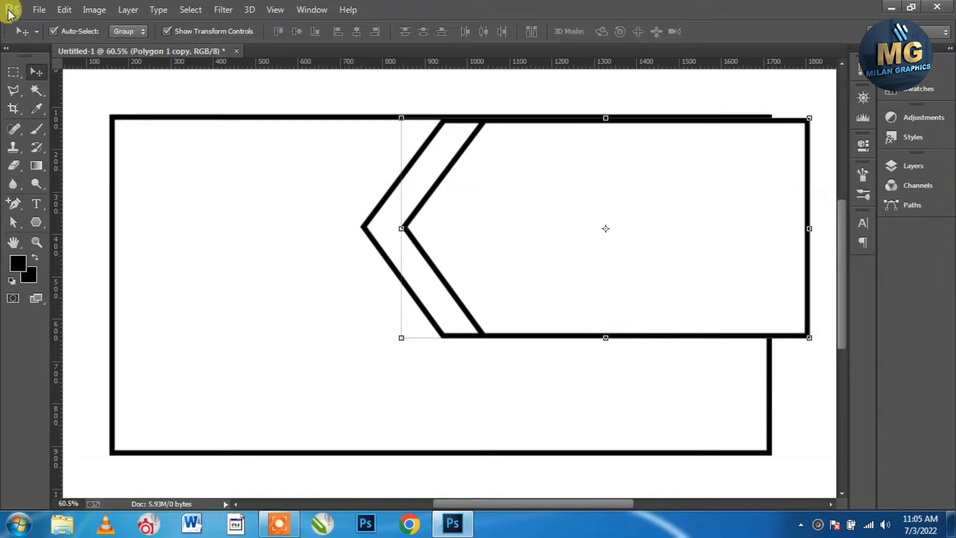
key("Right")
key("Right")
key("Right")
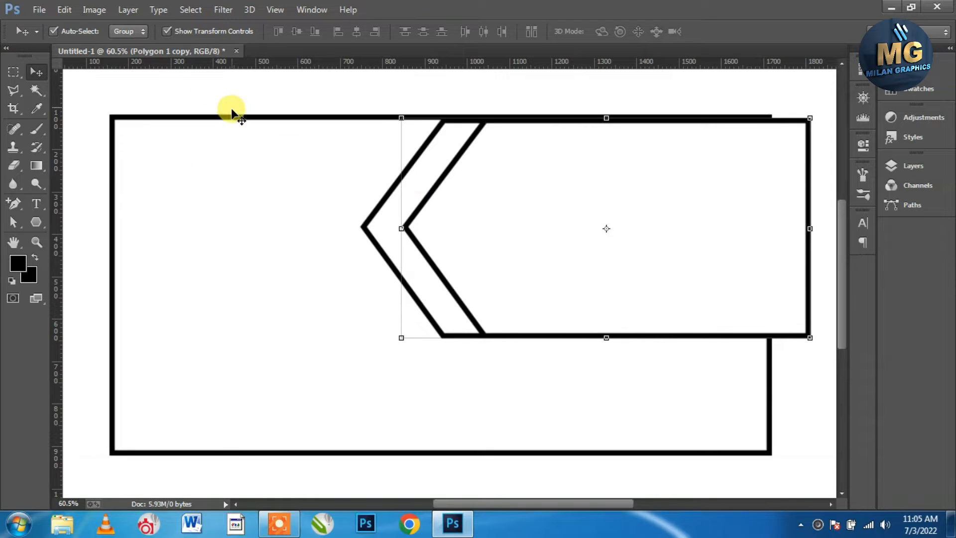
left_click(365, 231, "shift")
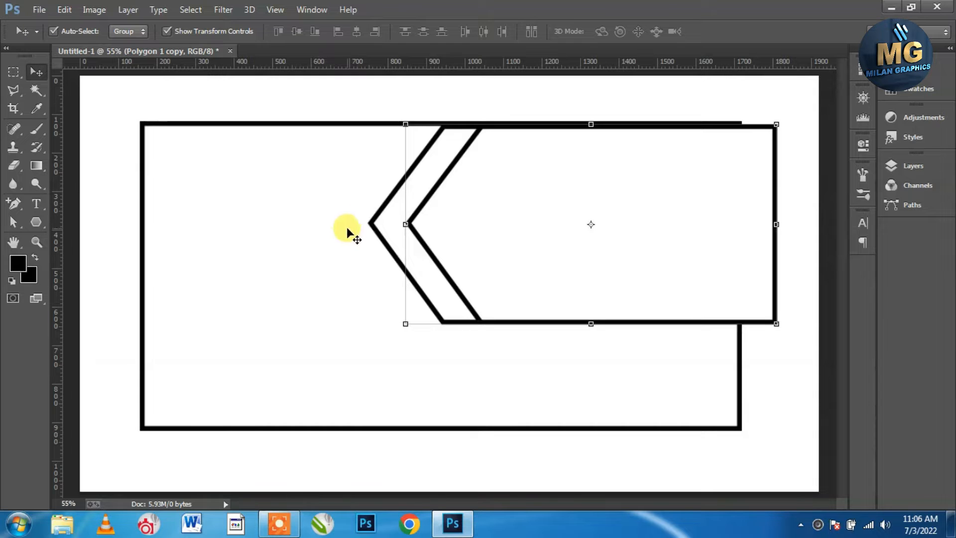
left_click(375, 219, "shift")
Subtract the overlapping arrow shapes to leave a chevron strip
left_click(128, 10)
mouse_move(182, 351)
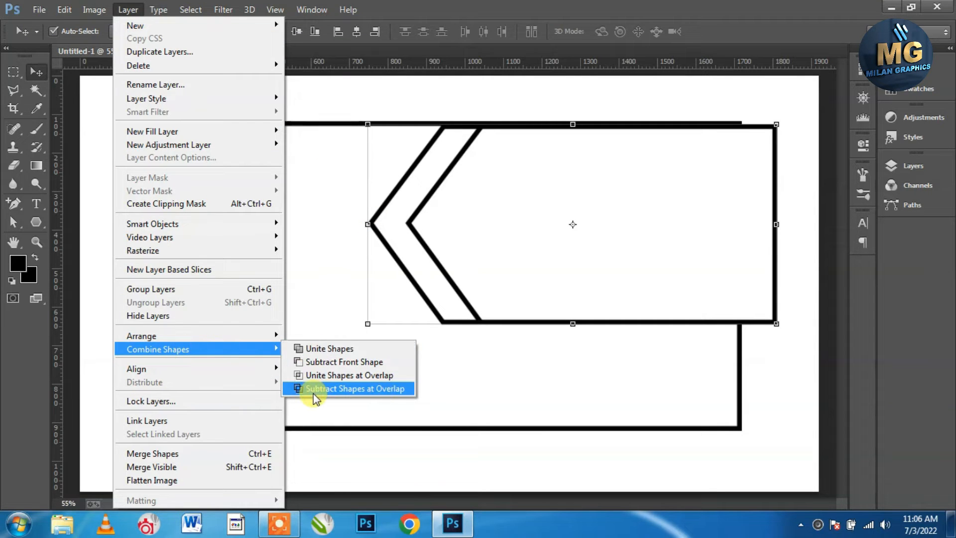
left_click(311, 349)
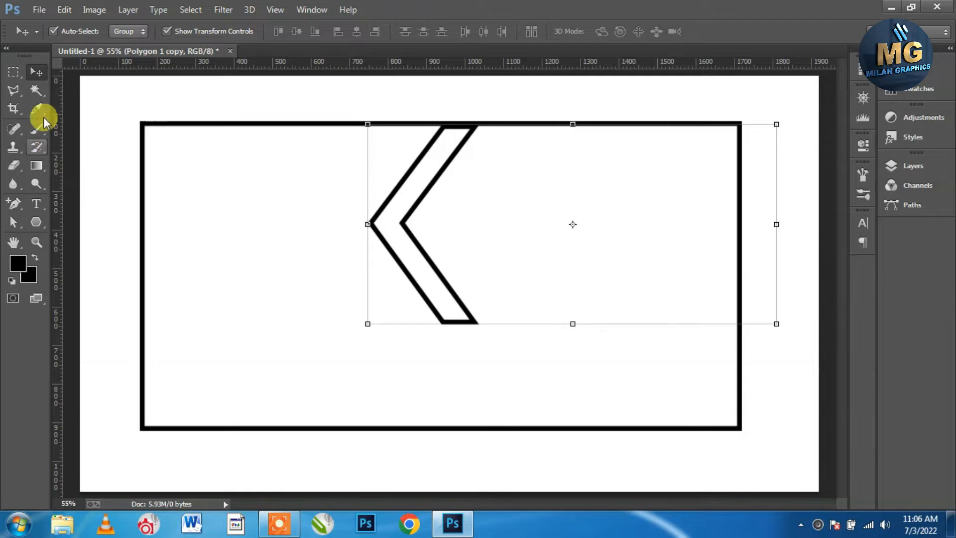
left_click(109, 272)
left_click(387, 225)
Unhide Polygon 1 copy 2 and nudge it five steps right as a third chevron
left_click(910, 170)
left_click(815, 230)
left_click(717, 233)
left_click(849, 157)
key("Right")
key("Right")
key("Right")
key("Right")
key("Right")
key("Right")
key("Right")
key("Right")
key("Right")
key("Right")
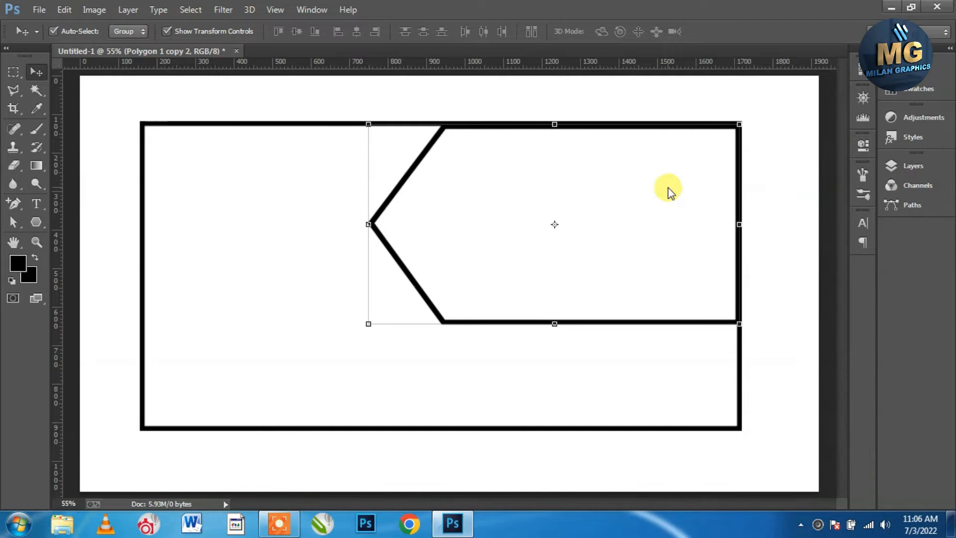
key("Right")
key("Right")
key("Right")
key("Right")
key("Right")
key("Right")
key("Right")
key("Right")
key("Right")
key("Right")
key("Right")
key("Right")
key("Right")
key("Right")
key("Right")
key("Right")
key("Right")
key("Right")
key("Right")
key("Right")
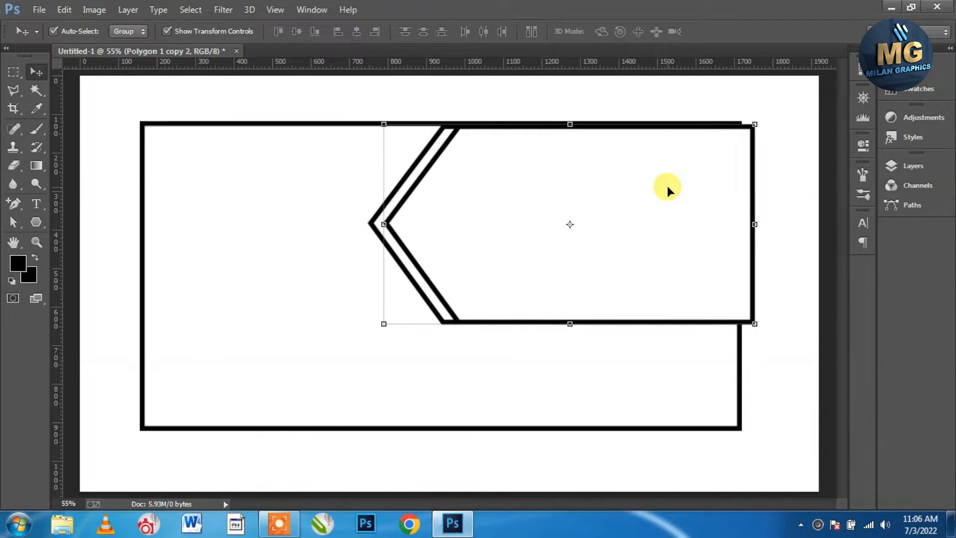
key("Right")
key("Right")
key("Right")
key("Right")
key("Right")
key("Right")
key("Right")
key("Right")
key("Right")
key("Right")
key("Right")
key("Right")
key("Right")
key("Right")
key("Right")
key("Right")
key("Right")
key("Right")
key("Right")
key("Right")
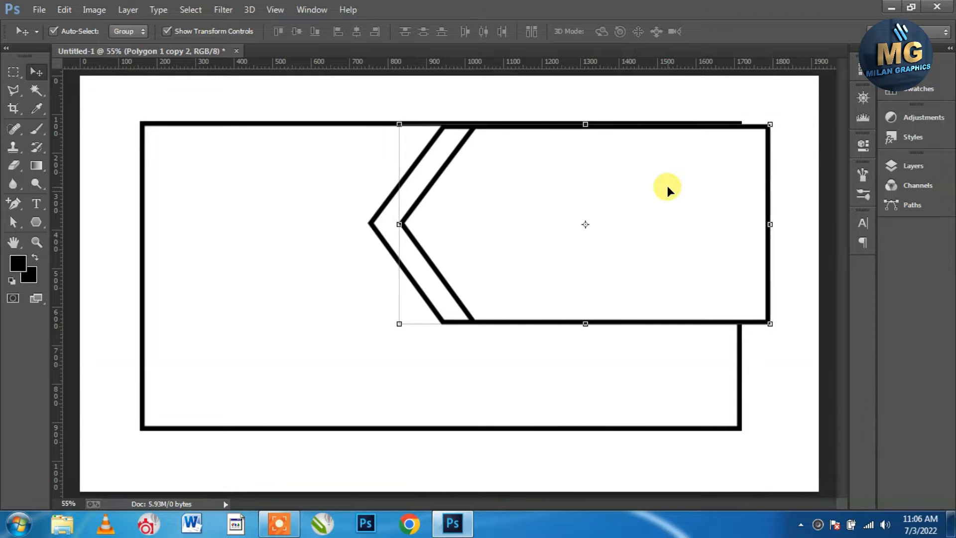
key("Right")
key("Right")
key("Right")
key("Right")
key("Right")
key("Right")
key("Right")
key("Right")
key("Right")
key("Right")
key("Right")
key("Right")
key("Right")
key("Right")
key("Right")
key("Right")
key("Right")
key("Right")
key("Right")
key("Right")
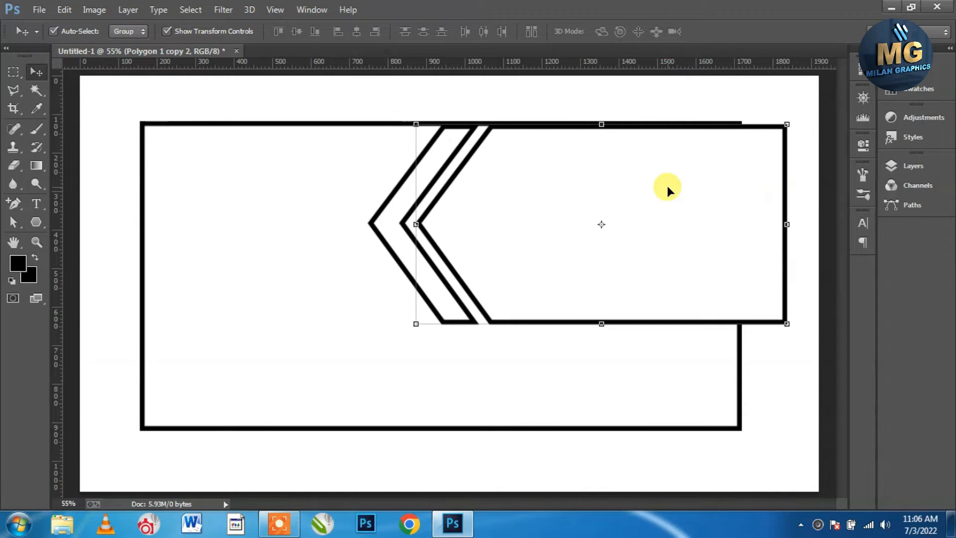
key("Right")
key("Right")
key("Right")
key("Right")
key("Right")
Mask off the chevron part extending past the frame's right edge using an inverted marquee selection
left_click(13, 71)
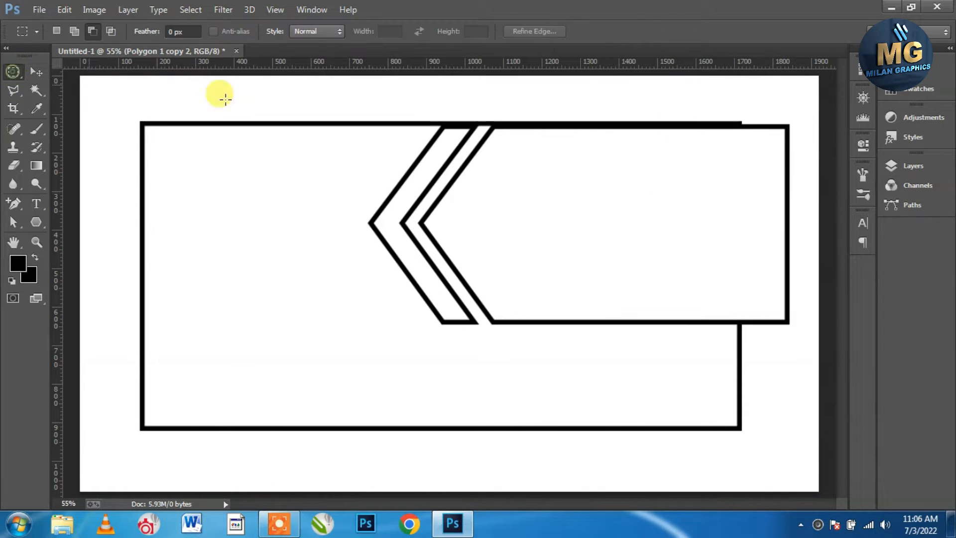
left_click_drag(806, 100, 740, 348)
left_click(913, 165)
left_click(190, 9)
left_click(196, 64)
left_click(778, 472)
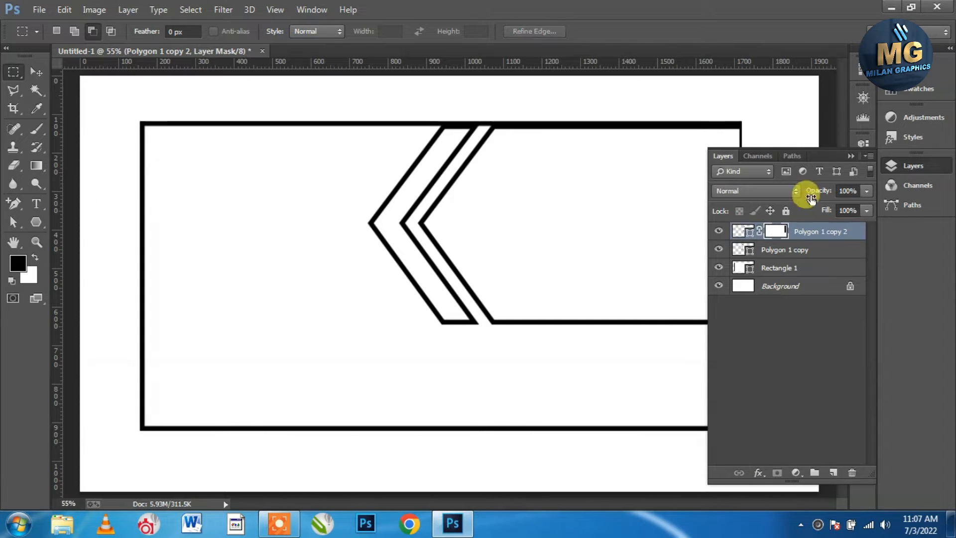
Add a new empty layer above Polygon 1 copy 2
left_click(34, 71)
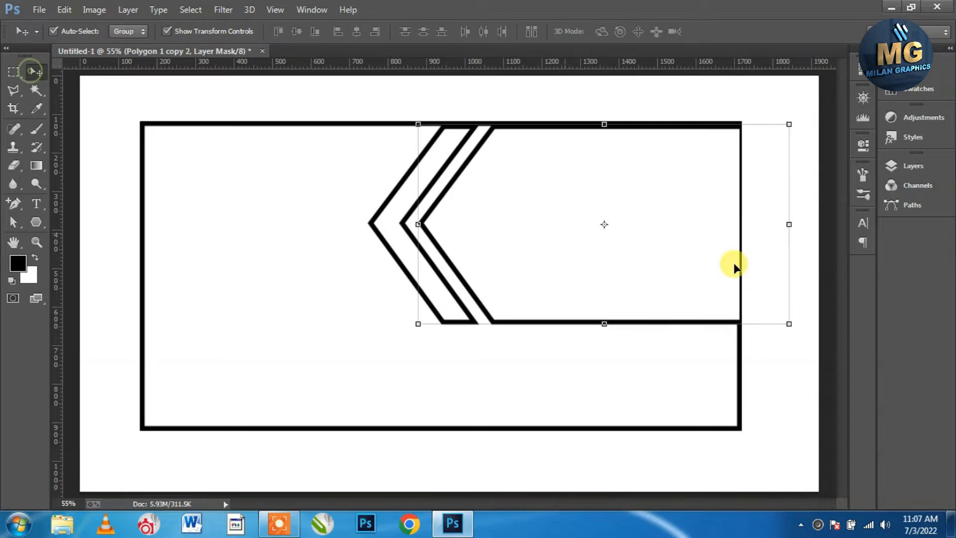
left_click(824, 276)
left_click(914, 167)
left_click(797, 238)
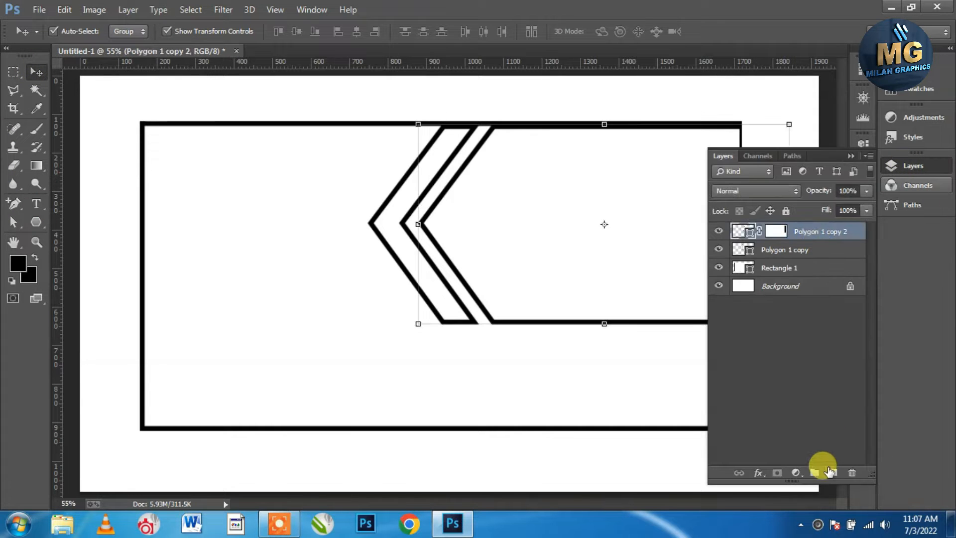
left_click(833, 473)
left_click(913, 166)
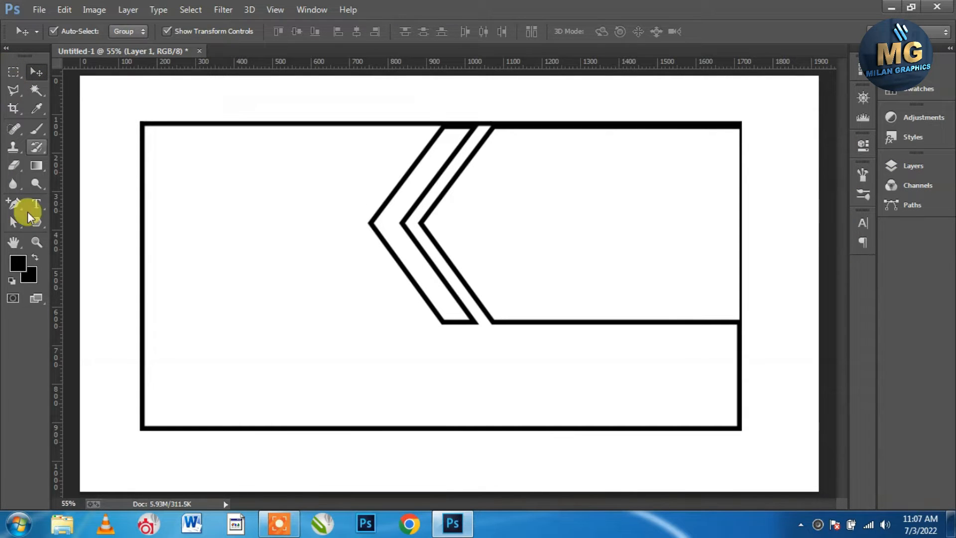
left_click(36, 222)
left_click(99, 222)
Draw an outlined strip across the banner's top-left and place Rectangle 2 below Polygon 1 copy
left_click_drag(141, 121, 440, 170)
left_click(37, 73)
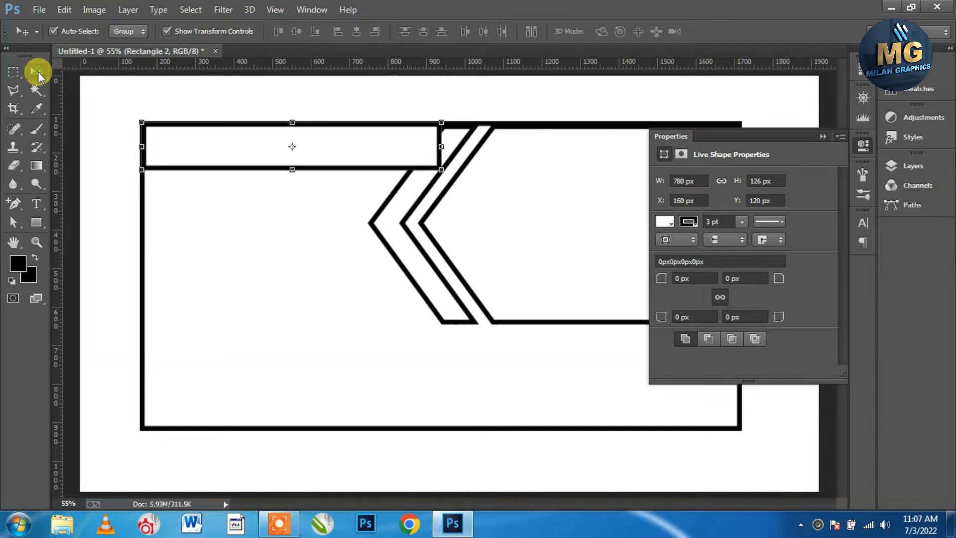
left_click(819, 138)
left_click(913, 166)
left_click_drag(808, 232, 802, 269)
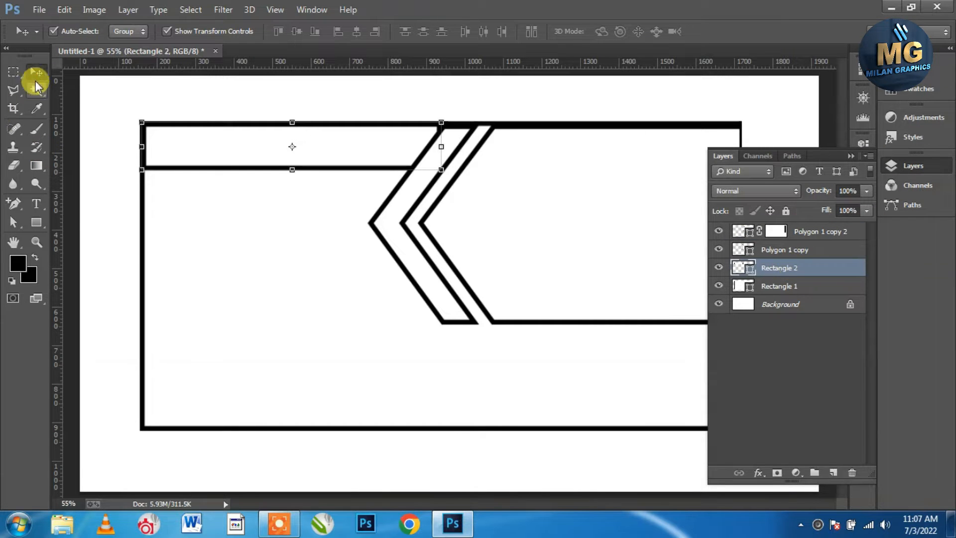
left_click(90, 207)
left_click(852, 156)
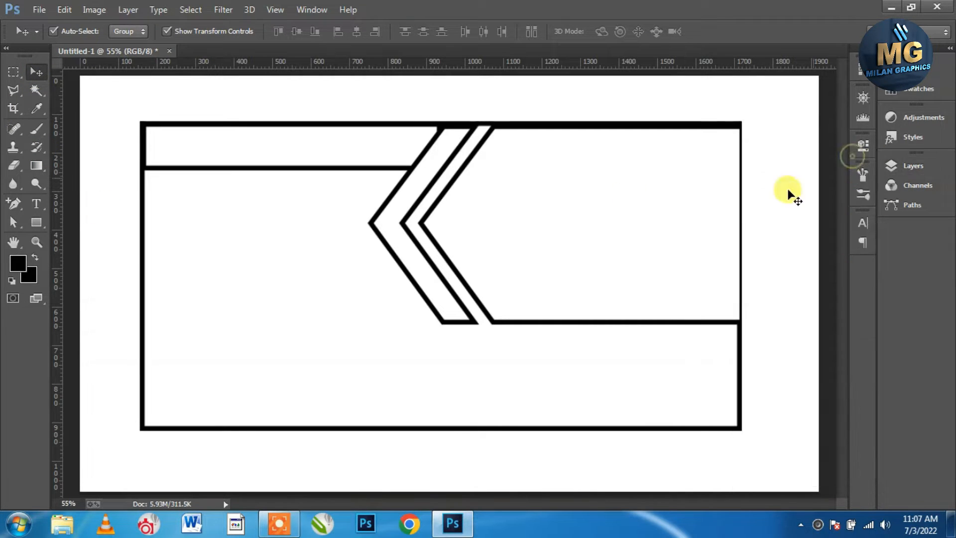
On a new layer above Polygon 1 copy 2, draw a 247×247 px square in the lower-left
left_click(919, 166)
left_click(819, 232)
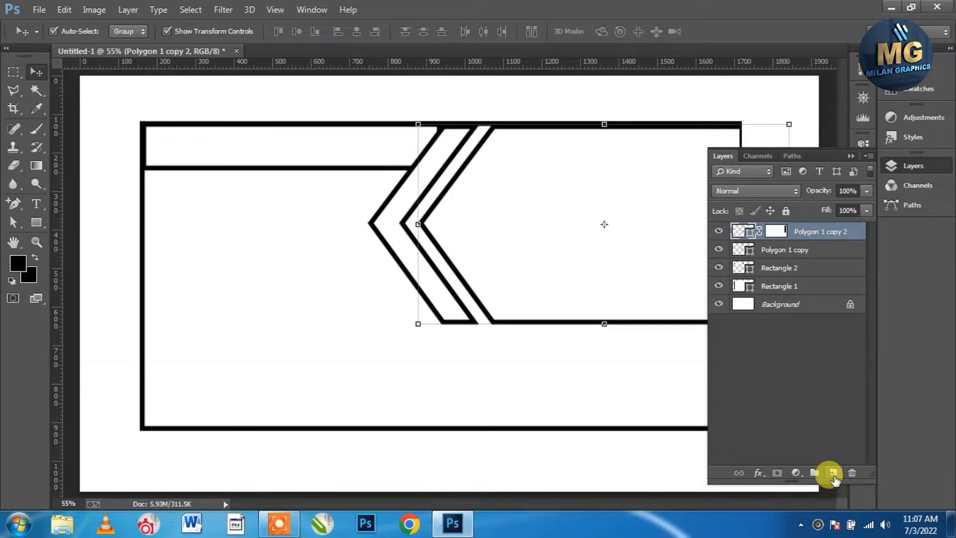
left_click(832, 473)
left_click(852, 156)
left_click(36, 222)
left_click_drag(161, 325, 268, 420)
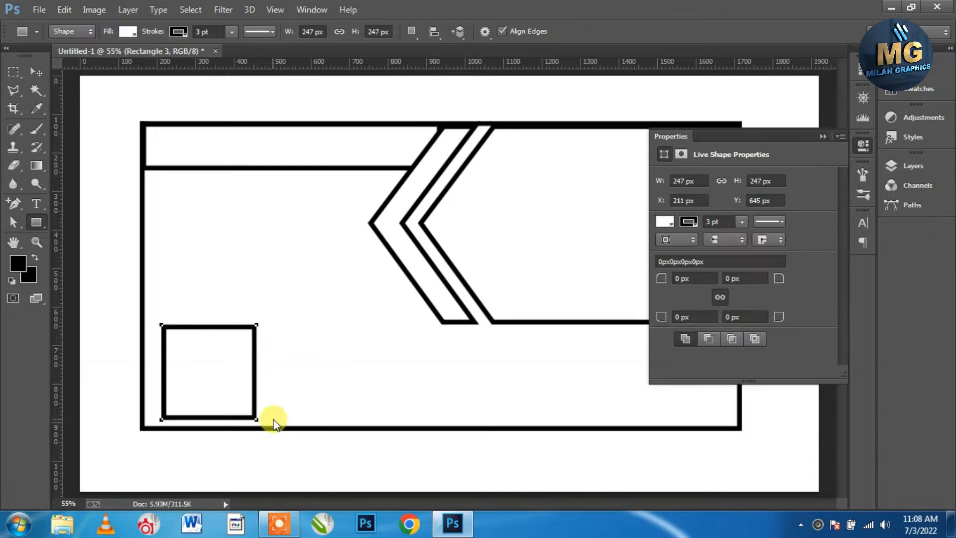
Raise the lower-left square slightly and enlarge it to about 269×269 px
left_click(36, 71)
left_click_drag(196, 363, 192, 340)
left_click_drag(258, 309, 264, 303)
left_click(619, 30)
left_click(102, 335)
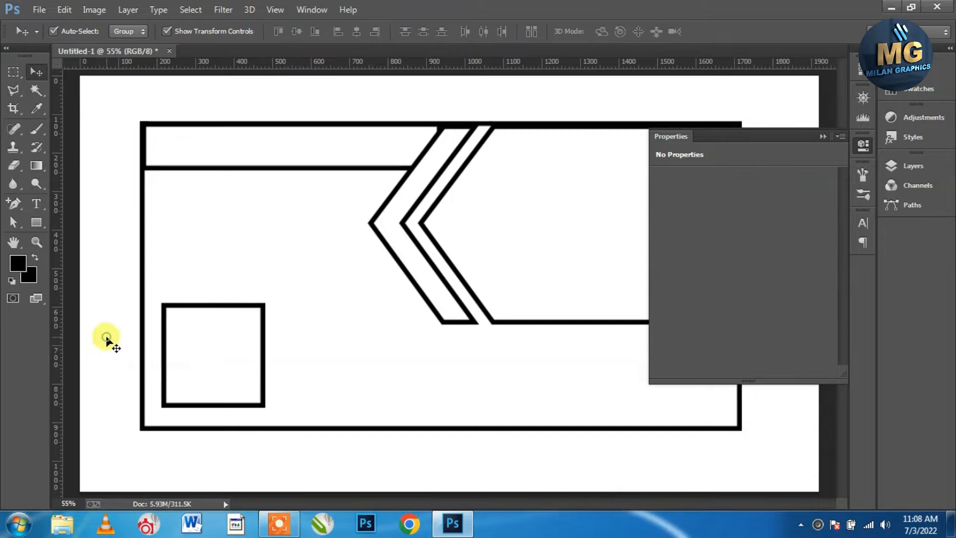
left_click(822, 136)
left_click(263, 332)
left_click(320, 266)
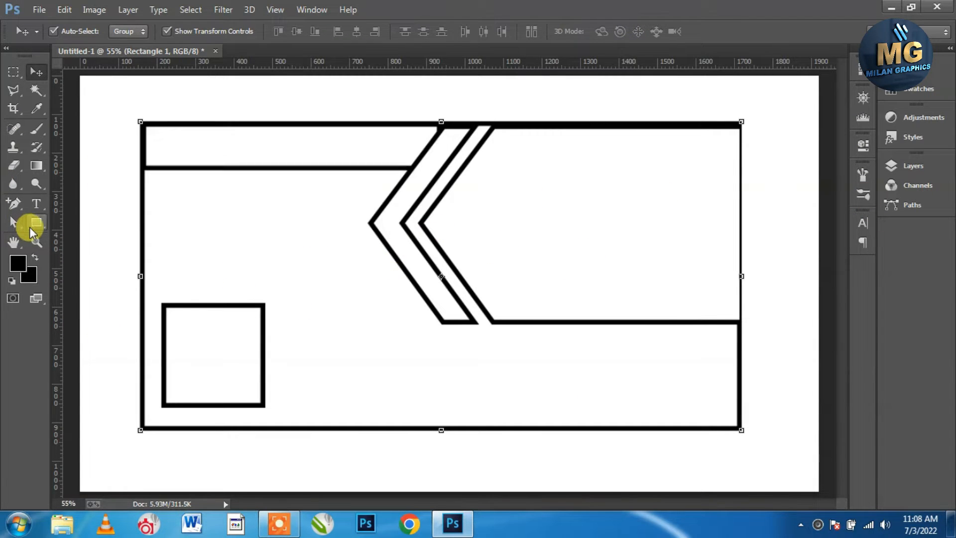
left_click(35, 205)
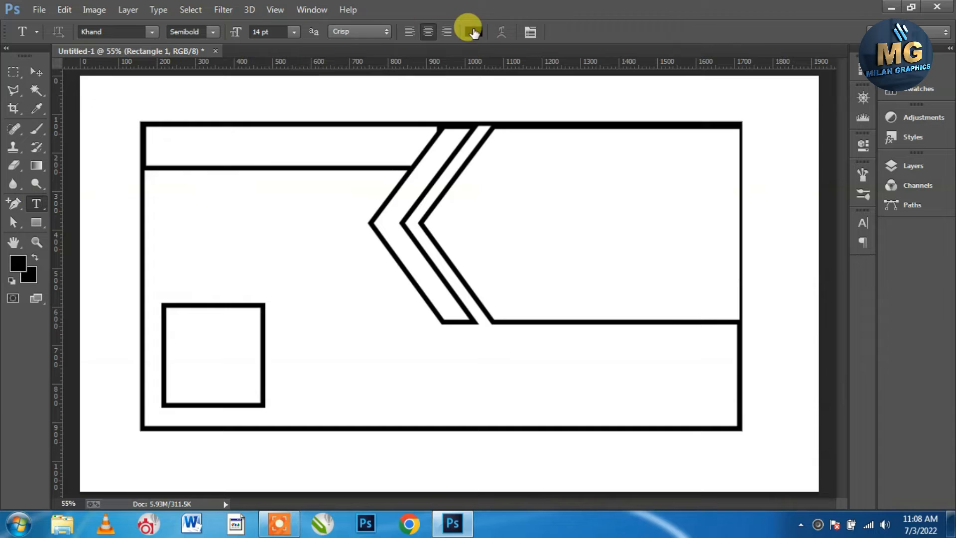
Draw a paragraph text box above the square and fill it with Lorem Ipsum placeholder text
key("F7")
left_click_drag(165, 198, 366, 289)
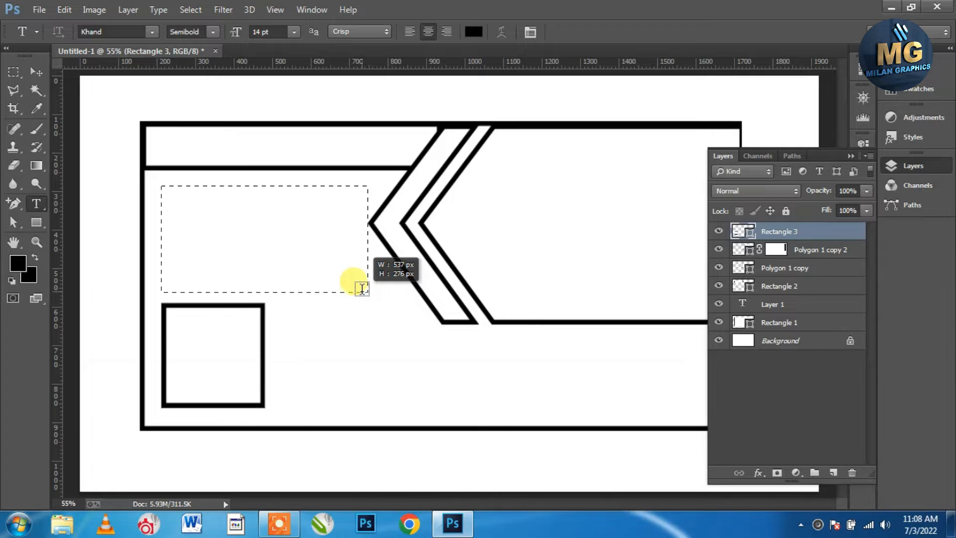
left_click_drag(361, 289, 362, 294)
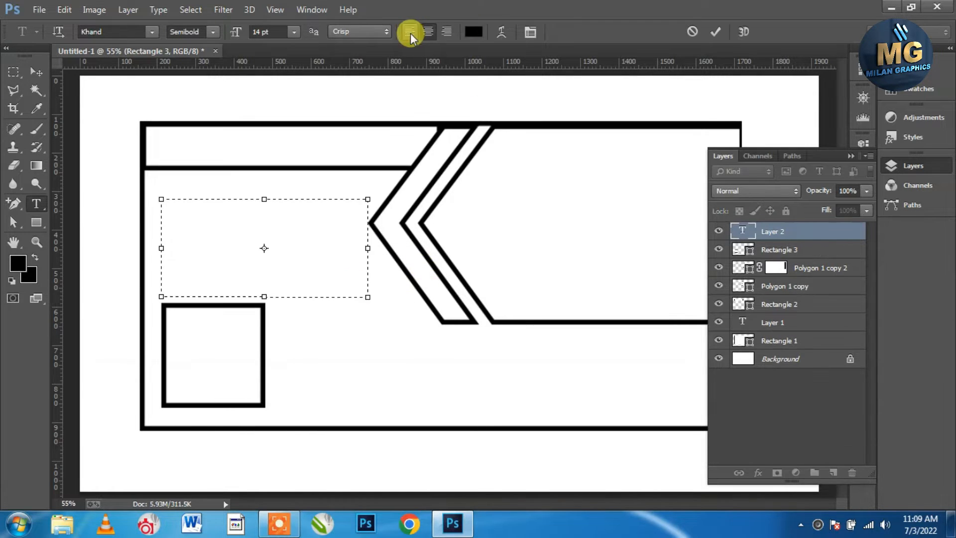
left_click(159, 9)
left_click(193, 268)
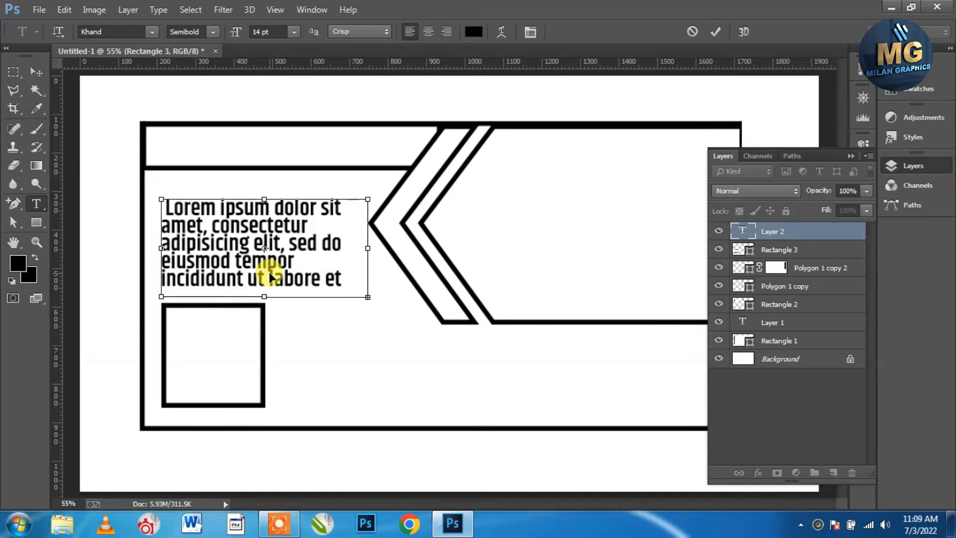
Format the paragraph at 6 pt with Auto leading and Justify Last Left
left_click(856, 157)
left_click(864, 222)
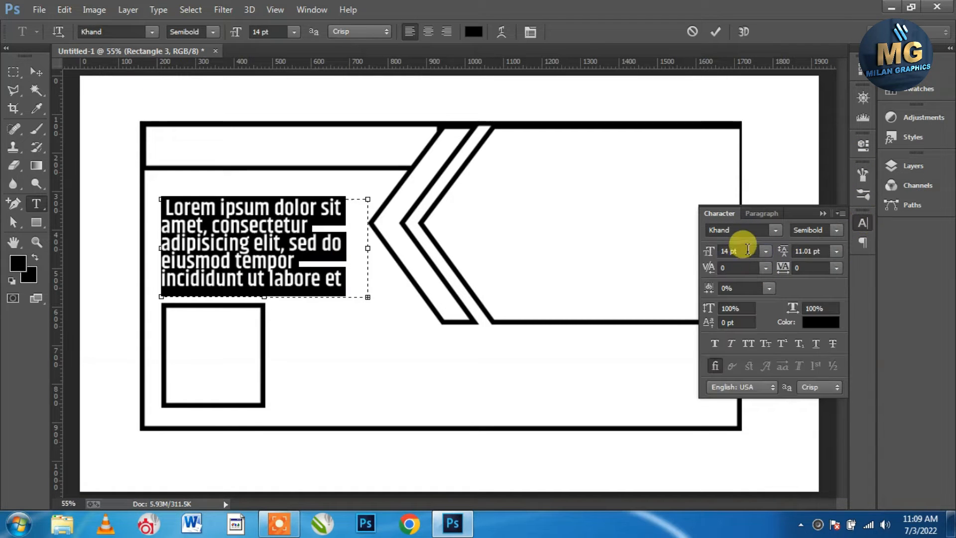
left_click(738, 251)
type("6")
left_click(838, 253)
left_click(830, 264)
left_click(762, 213)
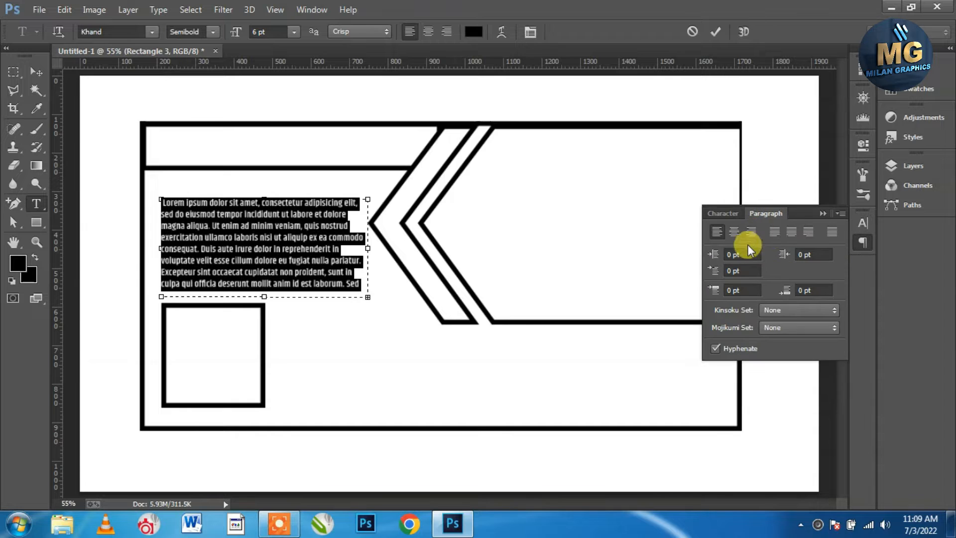
left_click(776, 232)
left_click(35, 72)
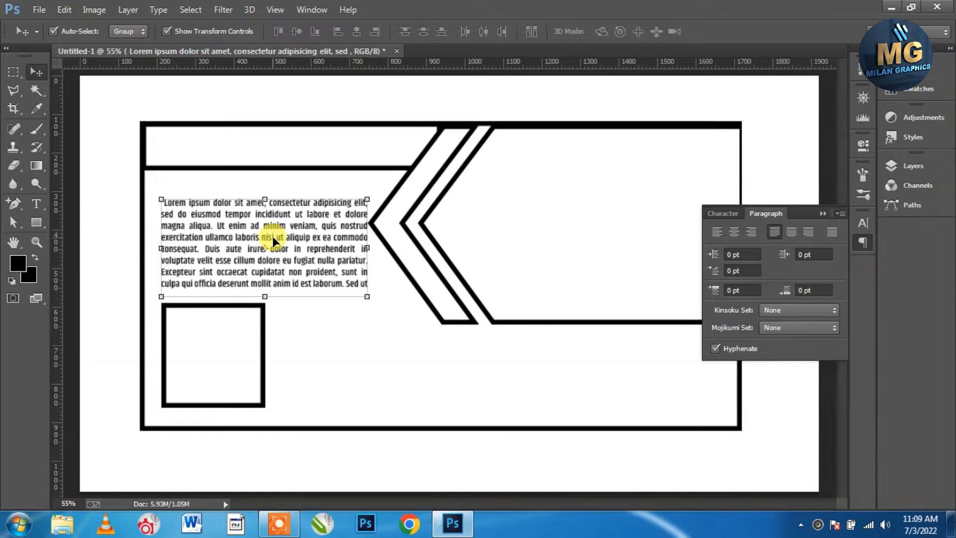
left_click(37, 203)
Start a text line above the paragraph with Lorem Ipsum placeholder trimmed to two words
left_click(168, 182)
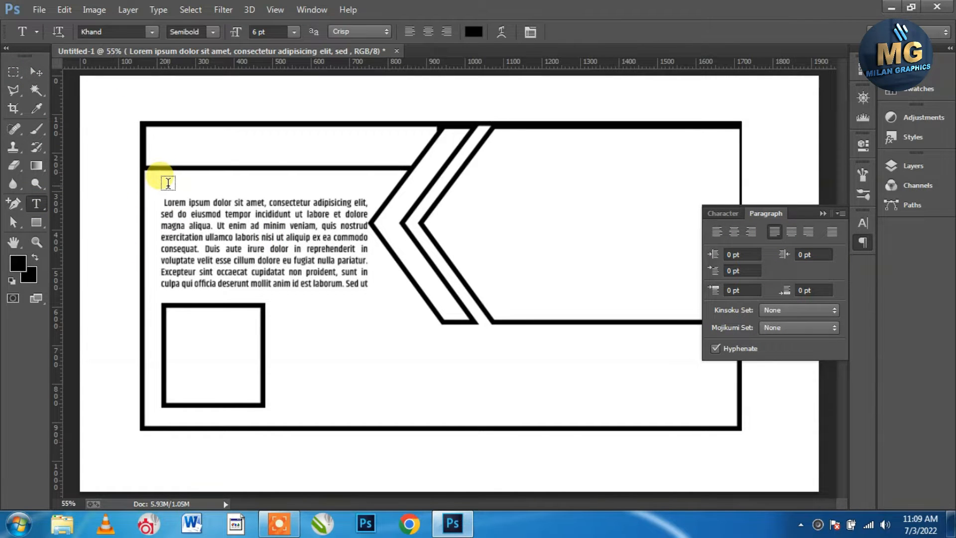
left_click(158, 10)
left_click(172, 267)
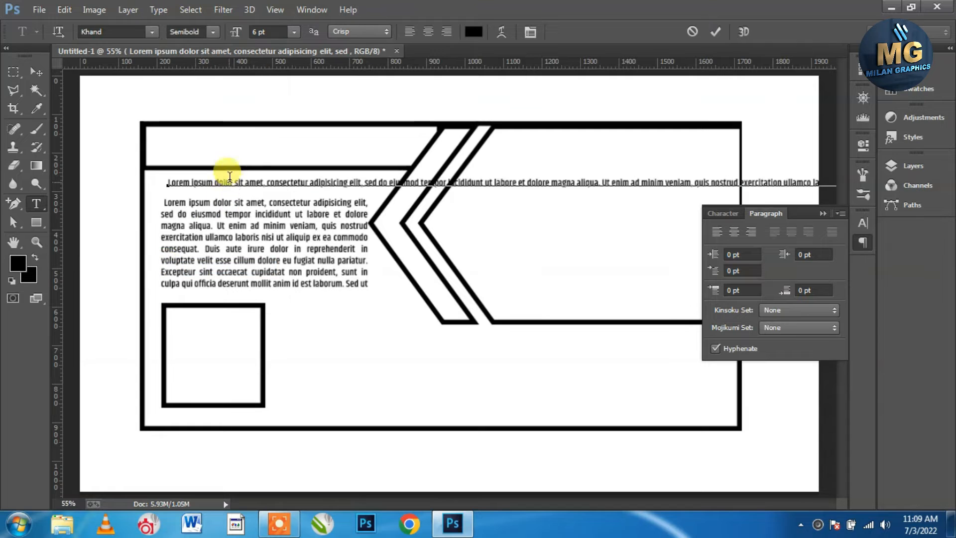
left_click(214, 183)
key("shift+End")
key("BackSpace")
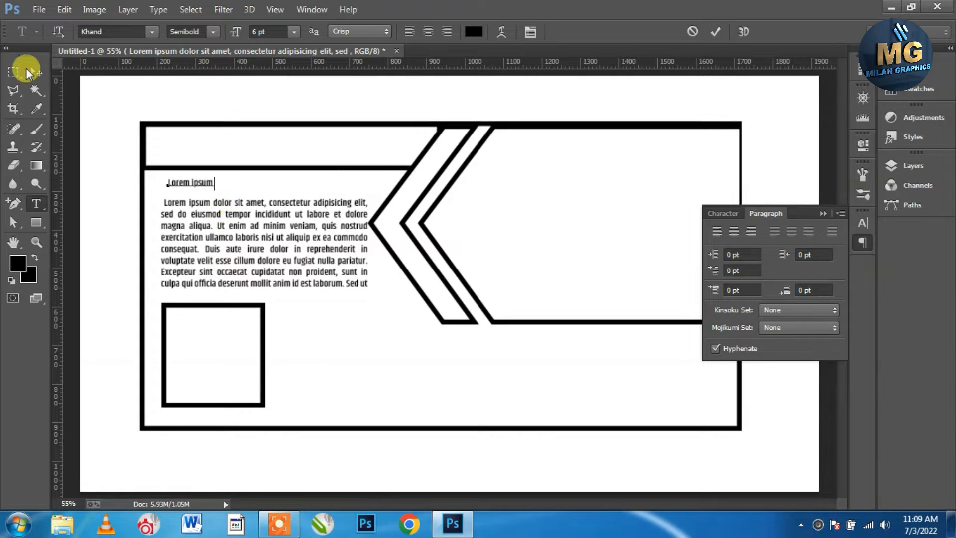
scroll(185, 179, "up", 3)
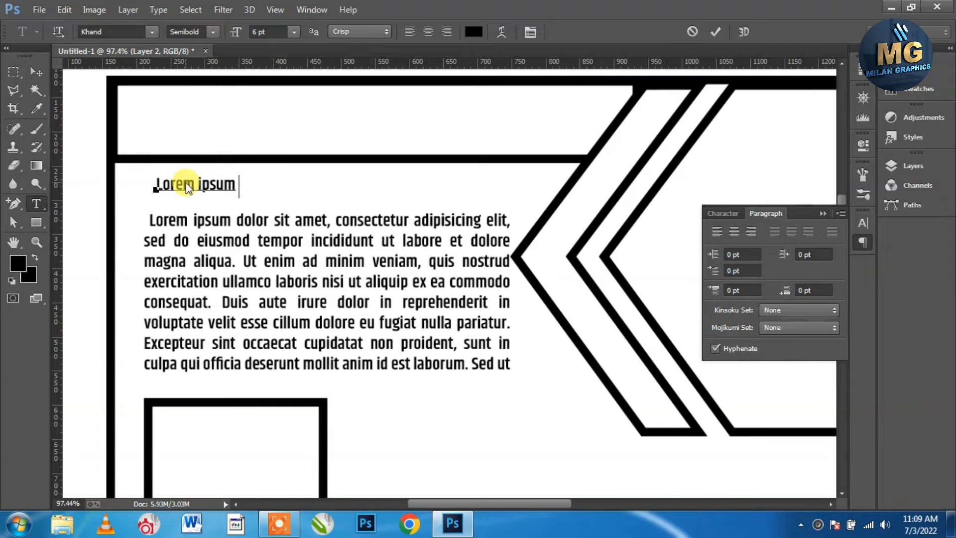
Set the new heading text to 12 pt in the Character panel
key("ctrl+a")
left_click(719, 213)
double_click(728, 252)
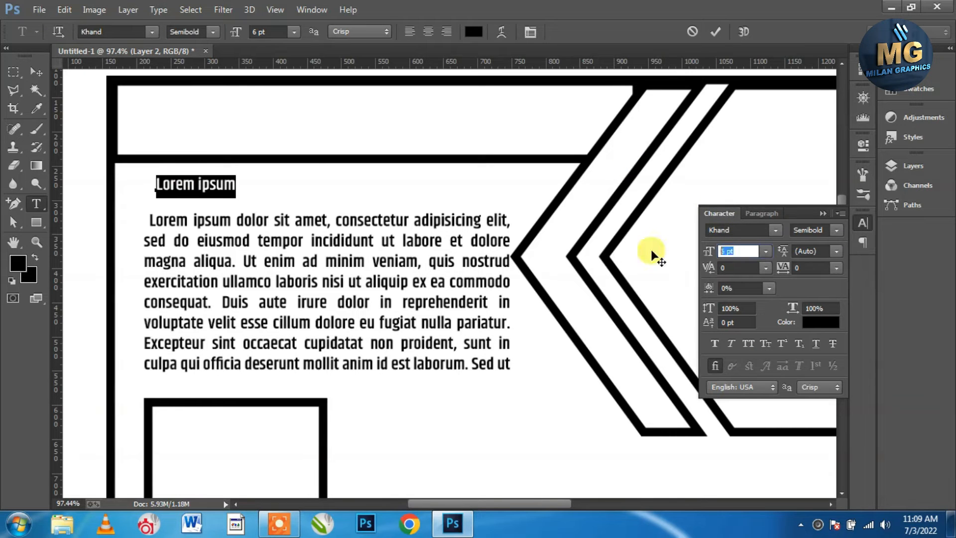
type("12")
key("Return")
left_click(325, 199)
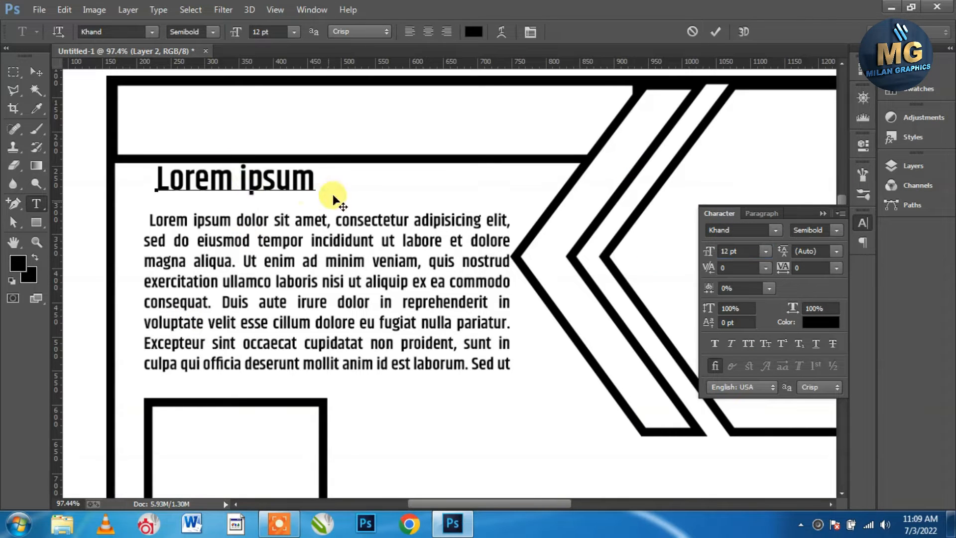
left_click(36, 71)
Retype the heading as 'Our Services'
double_click(243, 183)
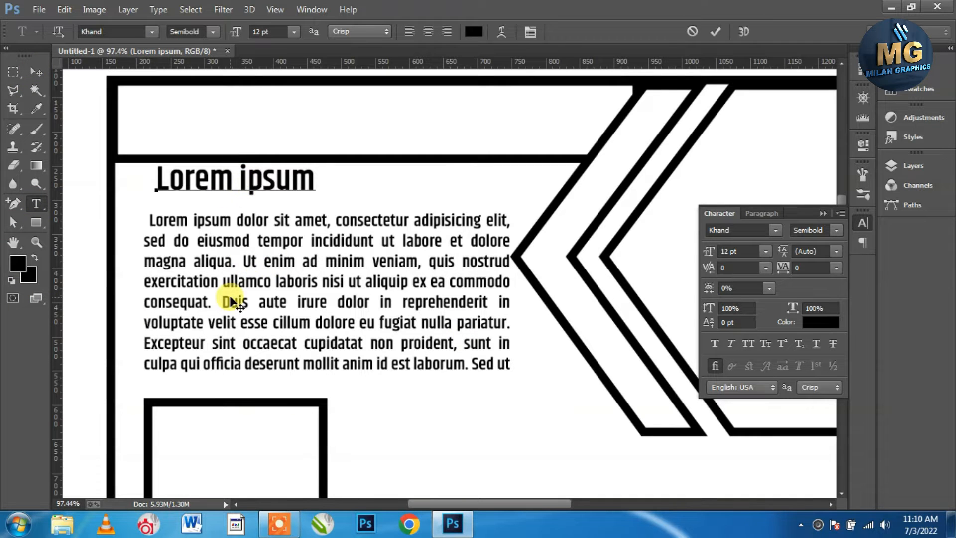
left_click(183, 174)
triple_click(183, 174)
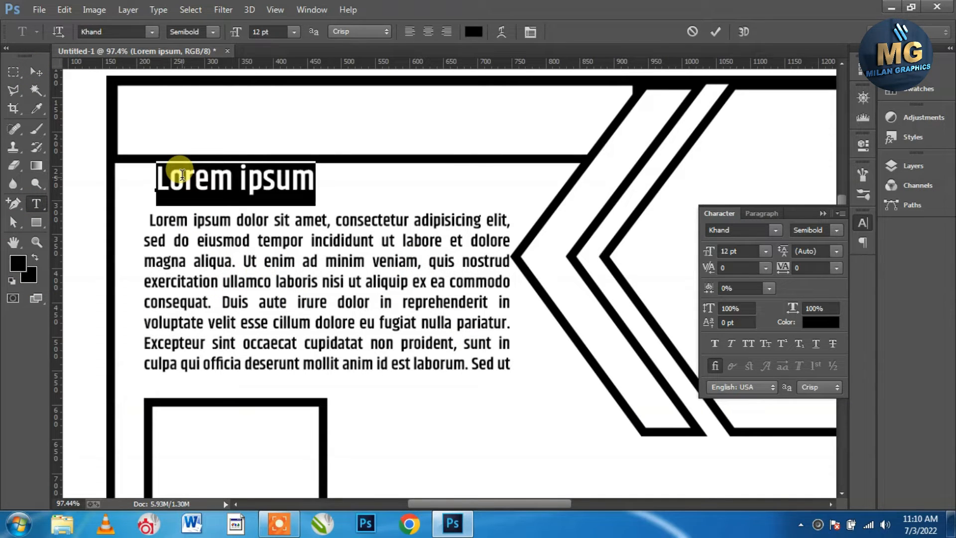
type("Our Services")
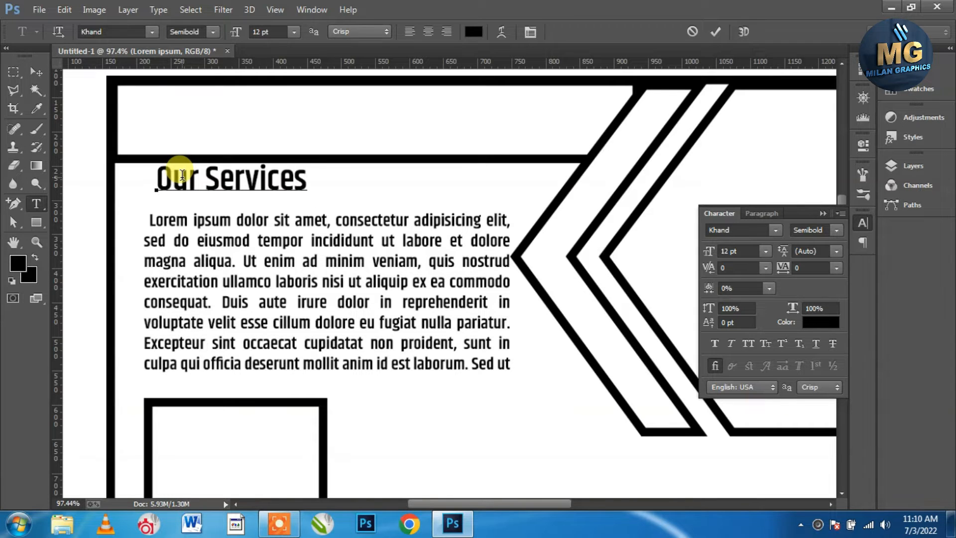
triple_click(183, 176)
Colour the word 'Services' teal using the Color Picker
left_click(809, 322)
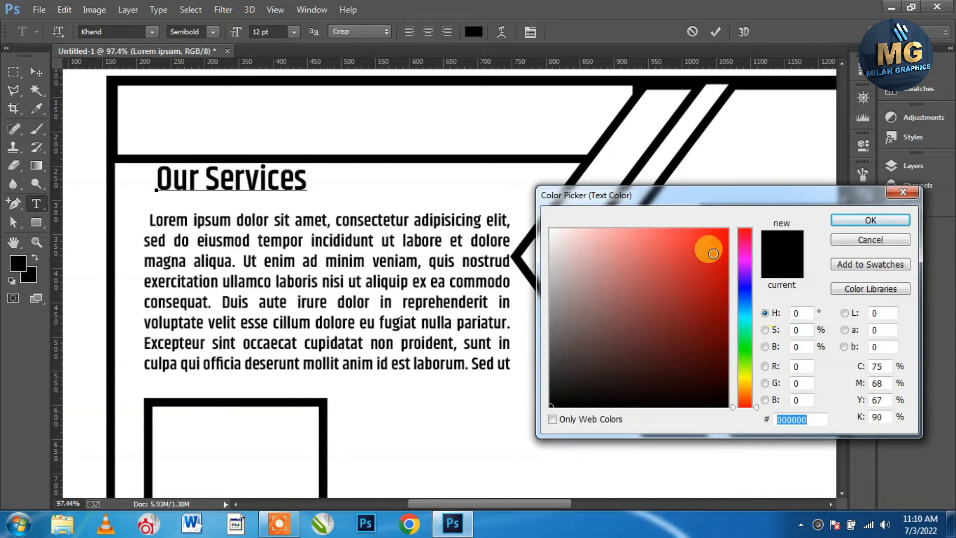
left_click(718, 261)
left_click(743, 328)
left_click_drag(728, 299, 726, 317)
left_click(862, 219)
Move the Our Services heading slightly lower and to the left
left_click(39, 74)
left_click_drag(223, 178, 216, 197)
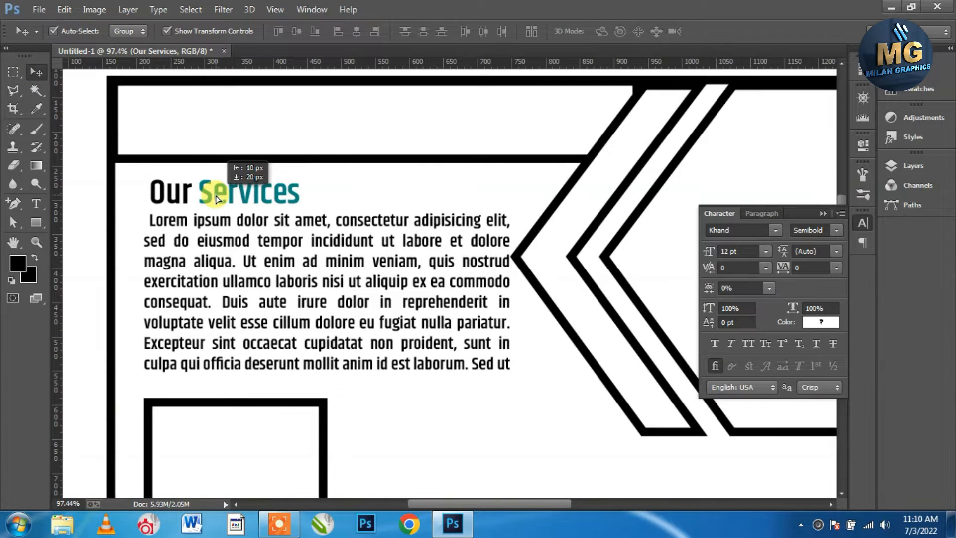
scroll(402, 352, "up", 3)
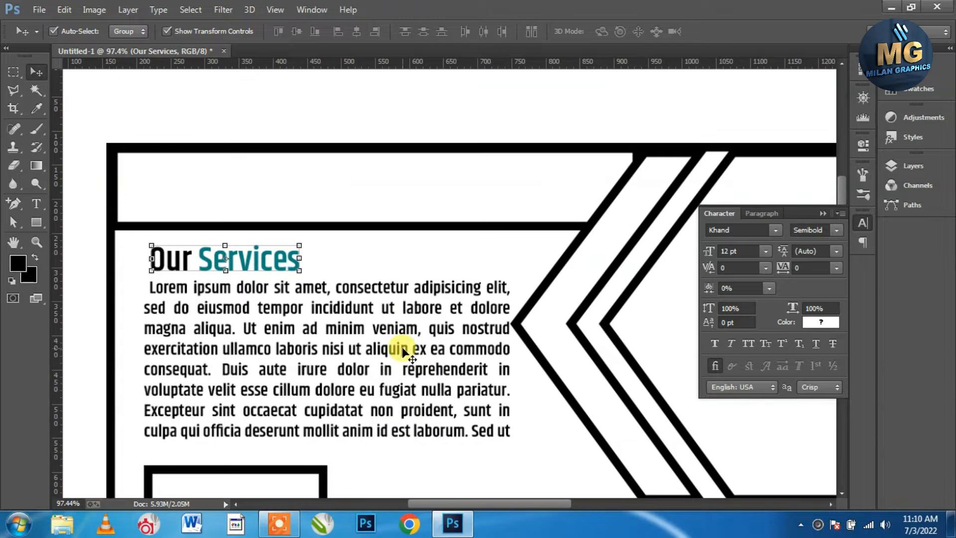
Fill the top bar rectangle with dark teal #035965
left_click(400, 230)
left_click(35, 225)
left_click(128, 31)
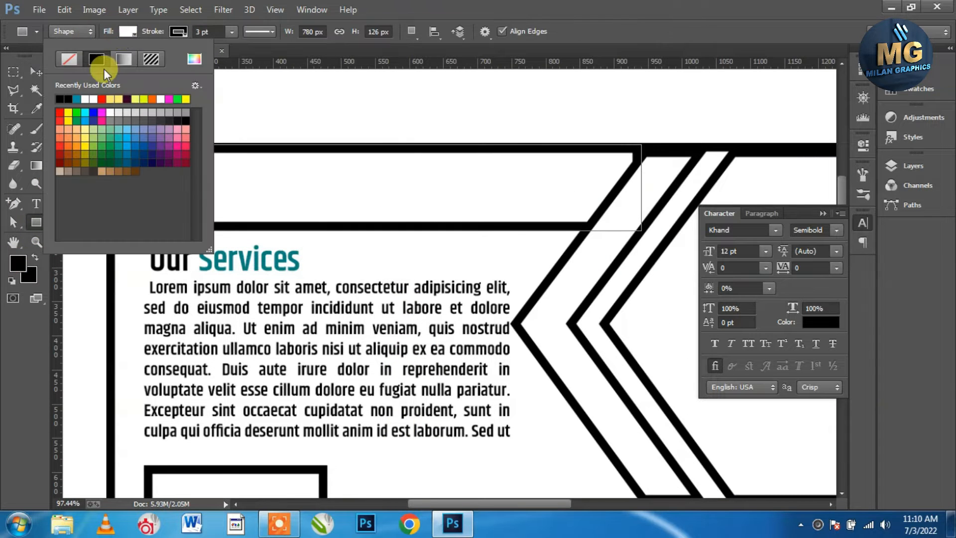
left_click(77, 98)
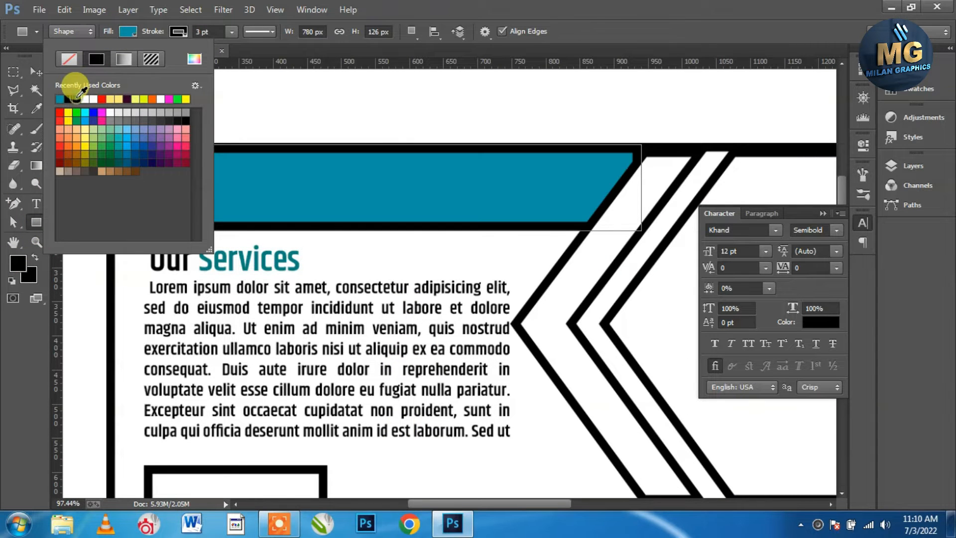
left_click(180, 61)
left_click(721, 337)
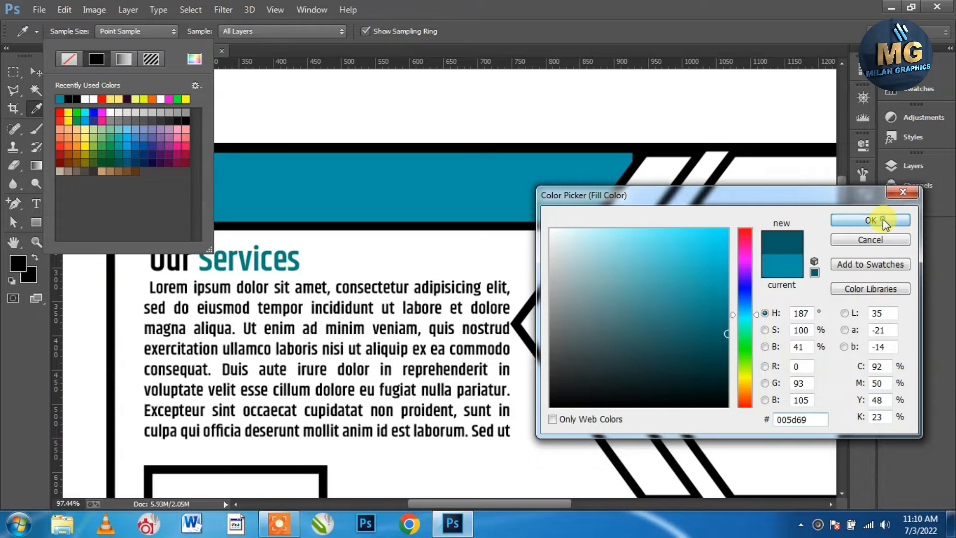
left_click(883, 220)
left_click(36, 71)
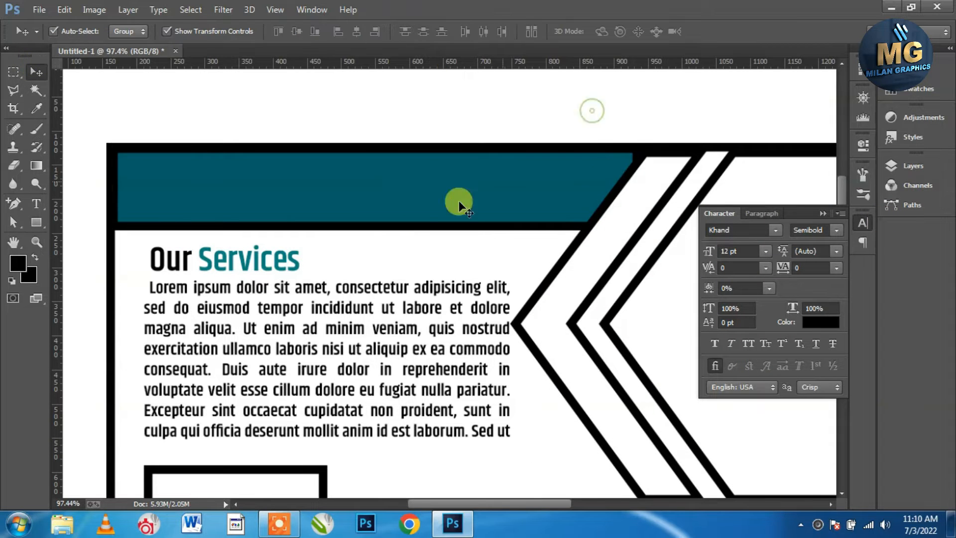
Stretch the teal top bar slightly wider to the right
scroll(391, 230, "down", 5)
scroll(234, 157, "up", 4)
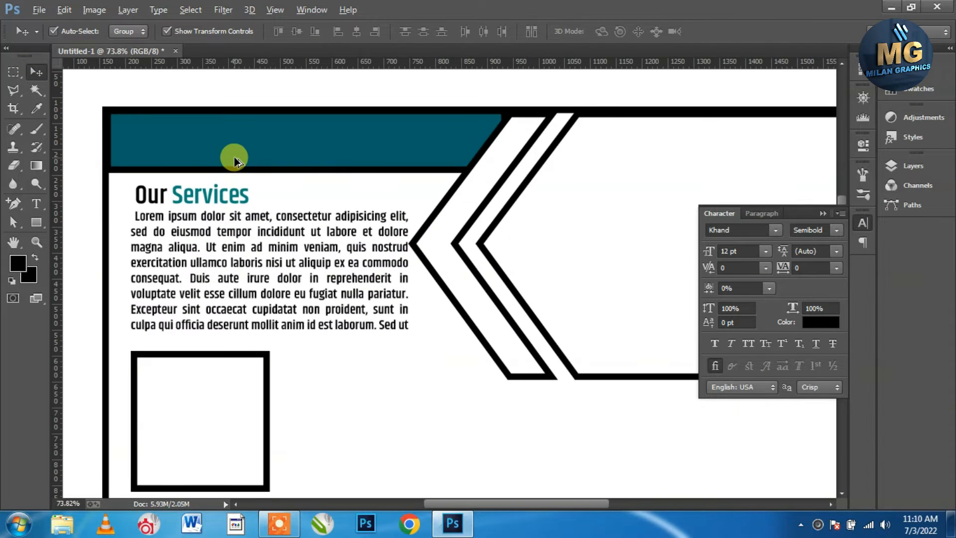
left_click(468, 133)
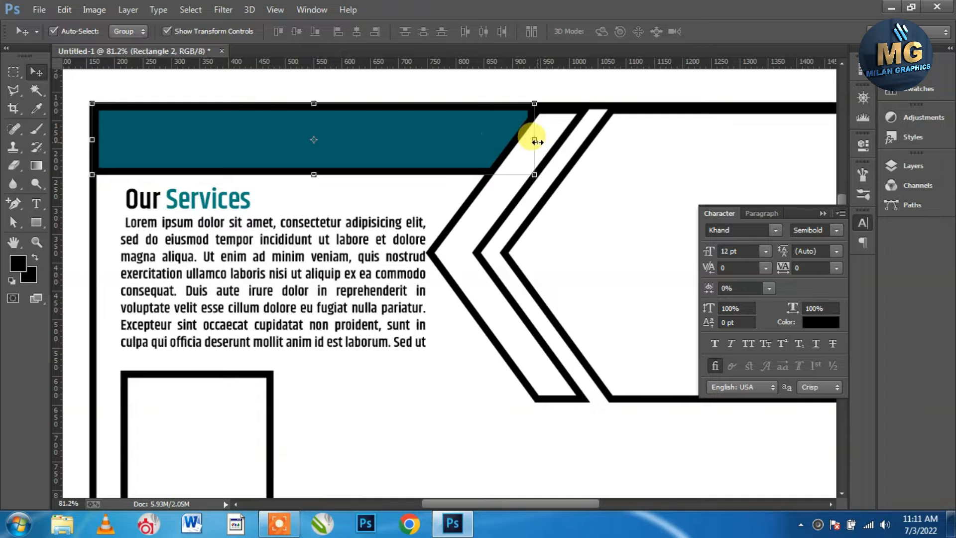
left_click_drag(534, 139, 540, 139)
left_click(631, 32)
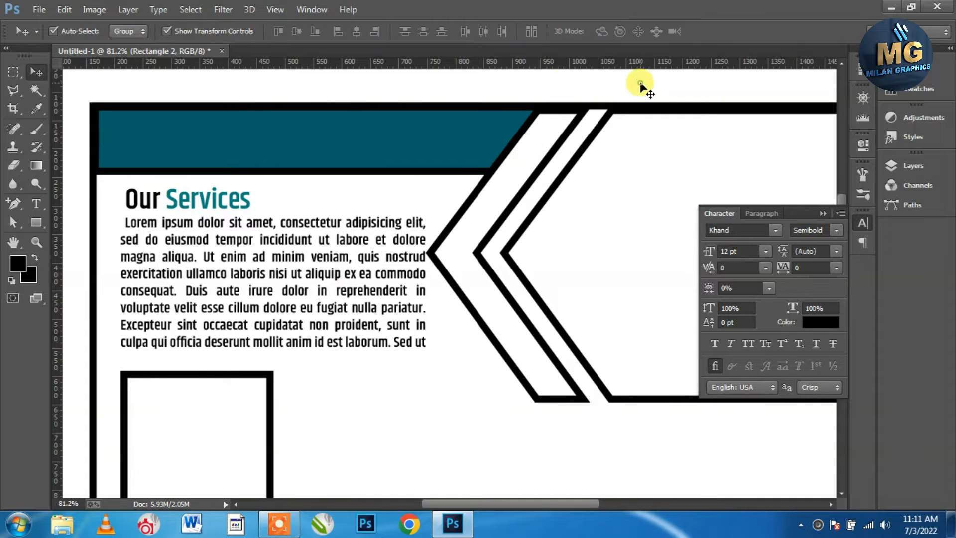
left_click(39, 9)
Place the email icon from Desktop > Logo design > BANNER and shrink it
left_click(50, 212)
left_click(114, 110)
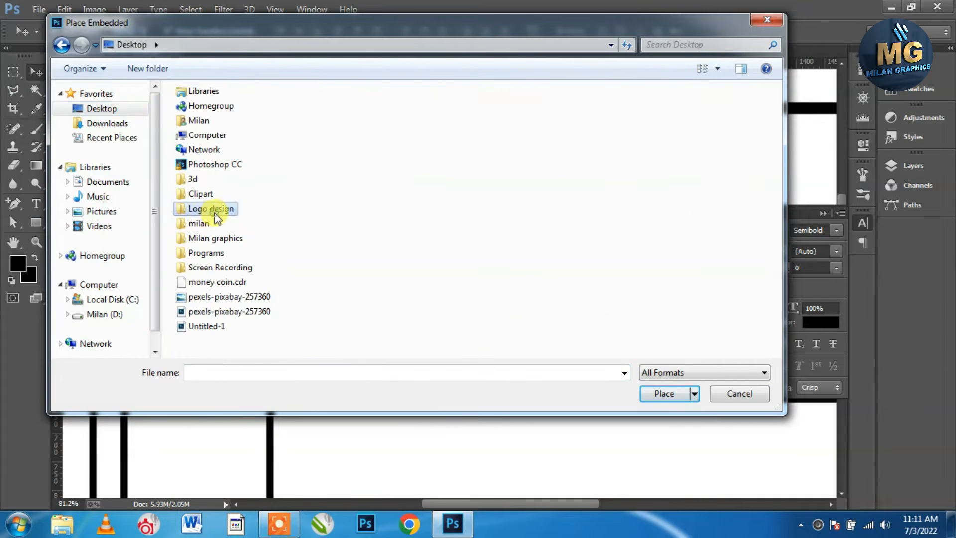
double_click(211, 208)
double_click(224, 129)
left_click(375, 147)
left_click(648, 393)
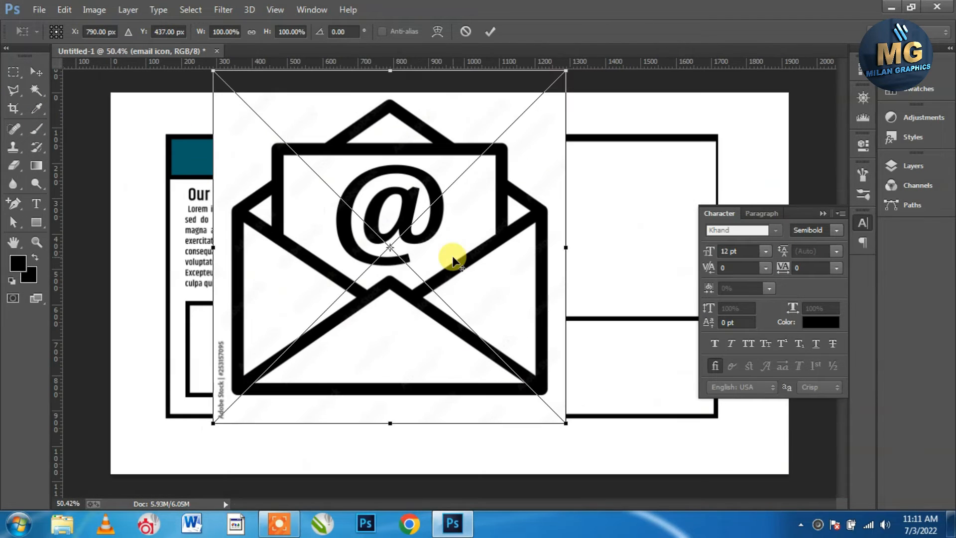
left_click_drag(567, 422, 474, 331)
key("Return")
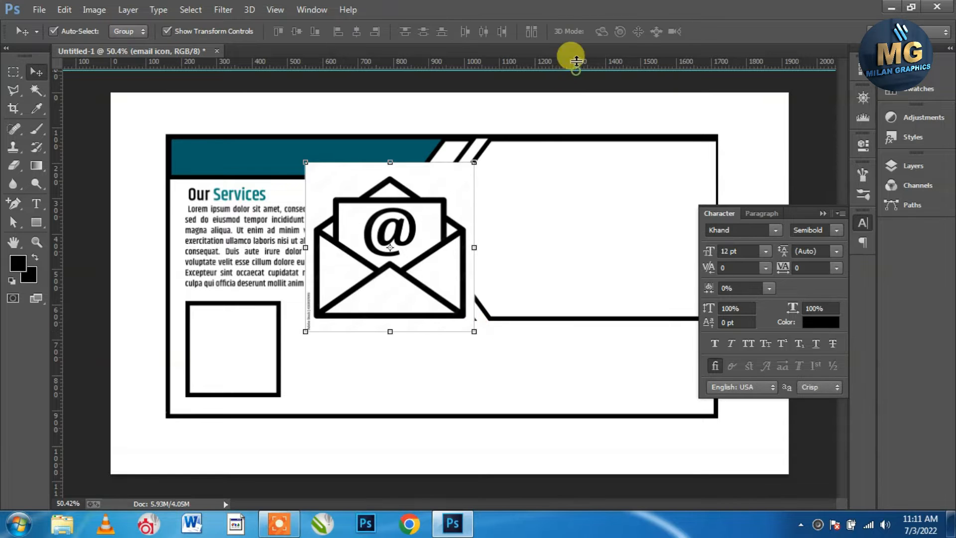
Mask out the icon's white background via Magic Wand, Select Similar, and Inverse
scroll(431, 207, "up", 3)
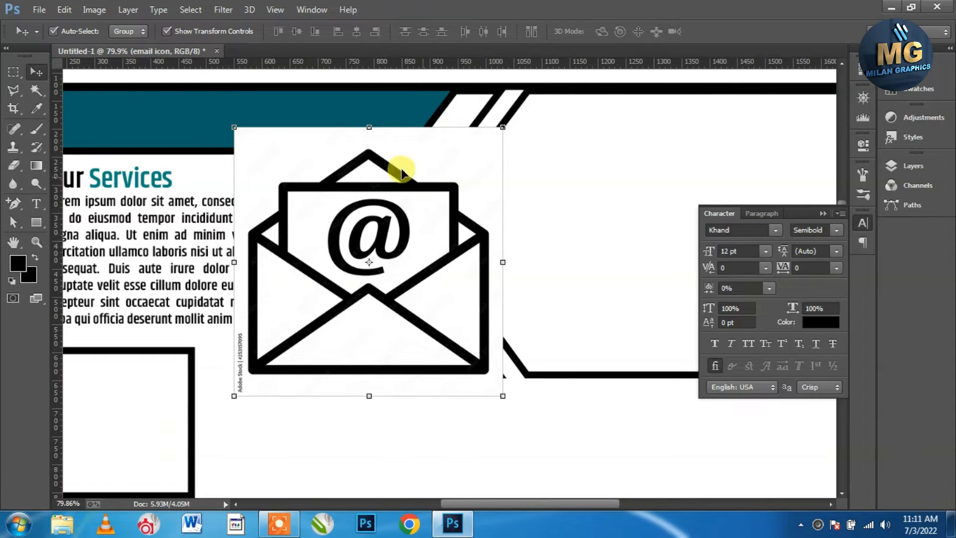
left_click(35, 89)
left_click(316, 156)
right_click(317, 156)
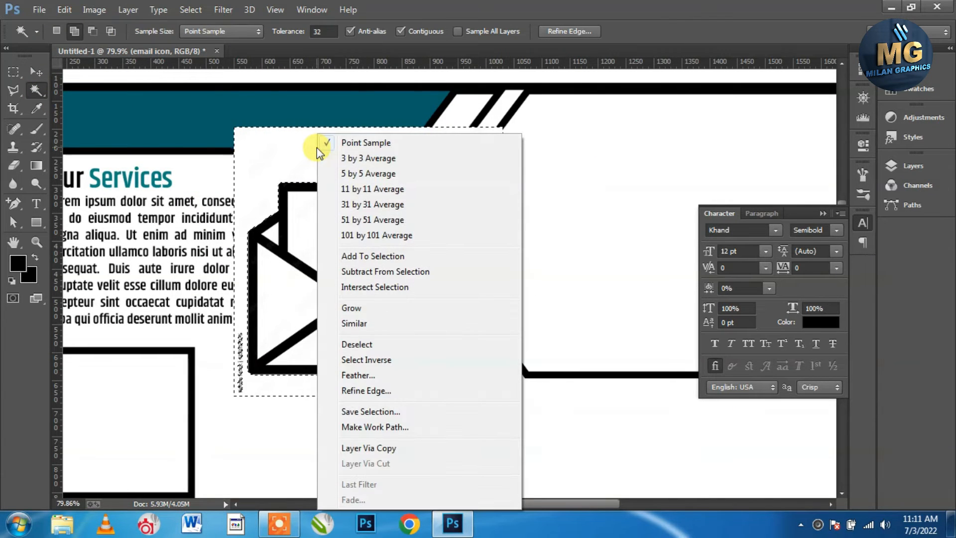
left_click(363, 324)
left_click(892, 166)
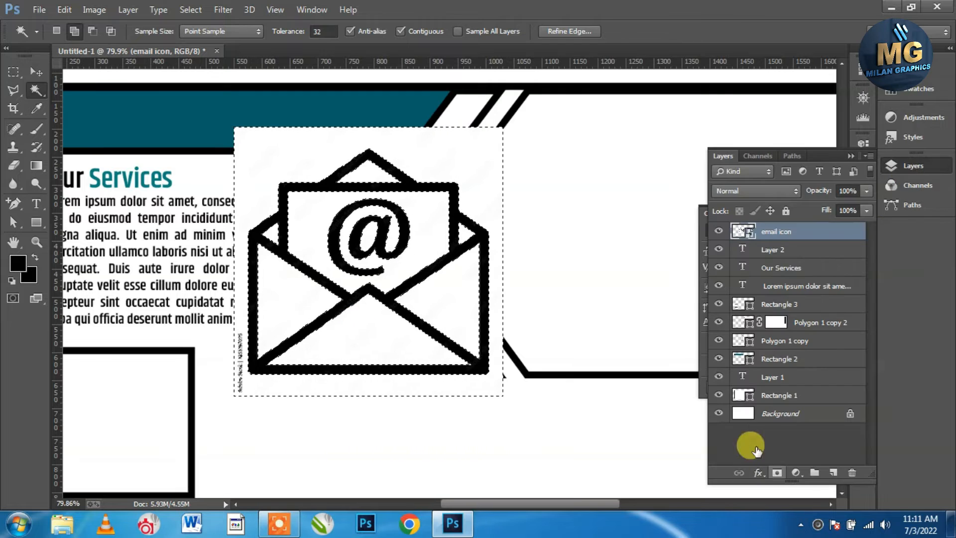
left_click(189, 11)
left_click(201, 64)
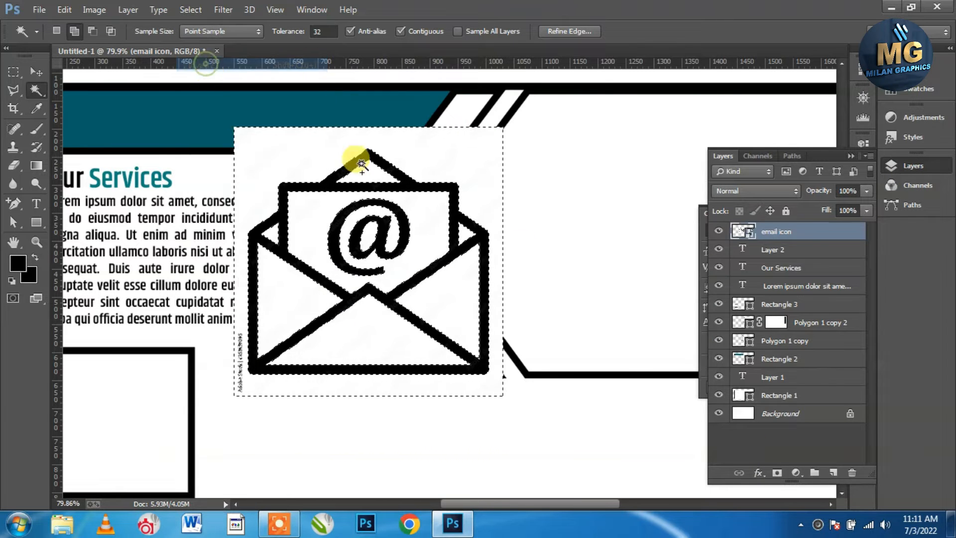
left_click(778, 472)
key("ctrl+t")
key("ctrl+minus")
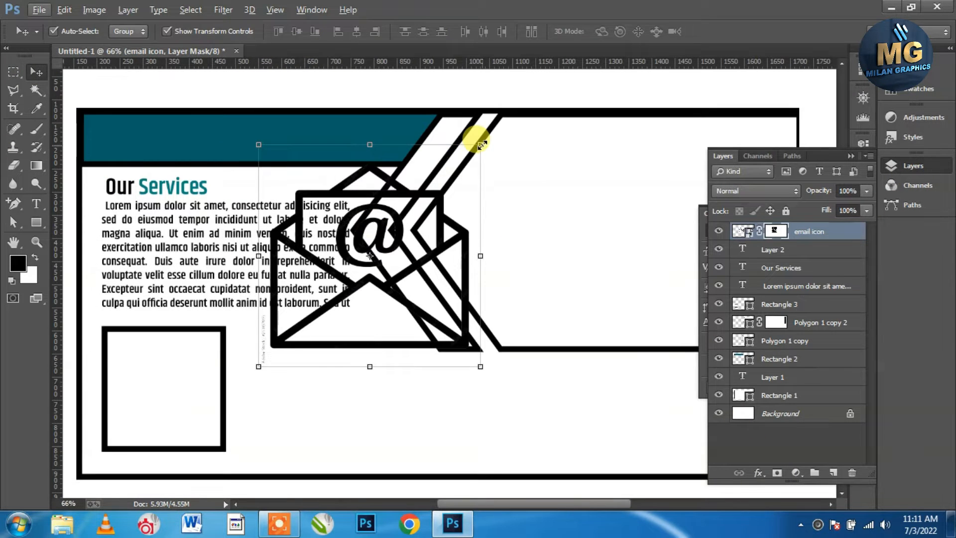
Shrink the email icon into the left end of the teal top bar
left_click_drag(474, 142, 119, 147)
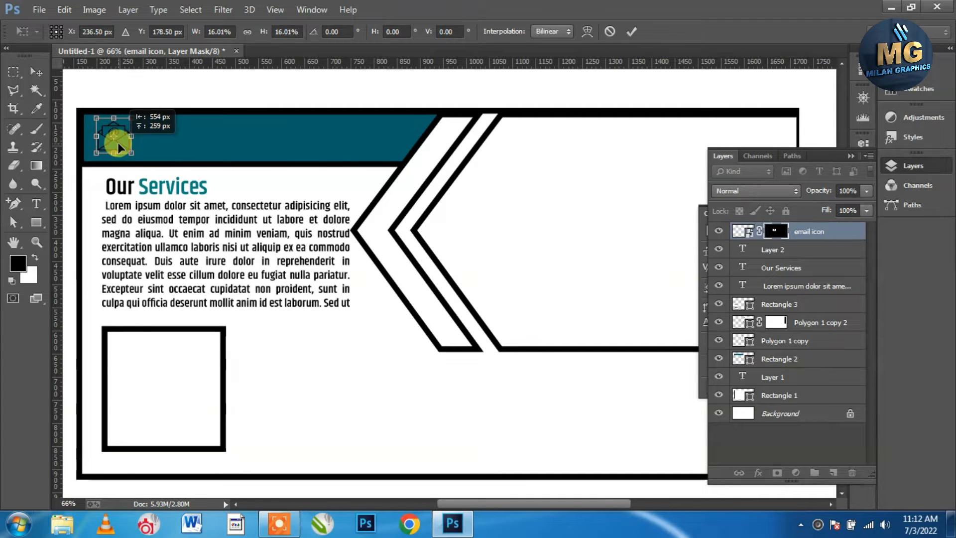
left_click(632, 31)
scroll(99, 126, "up", 3)
scroll(99, 127, "up", 3)
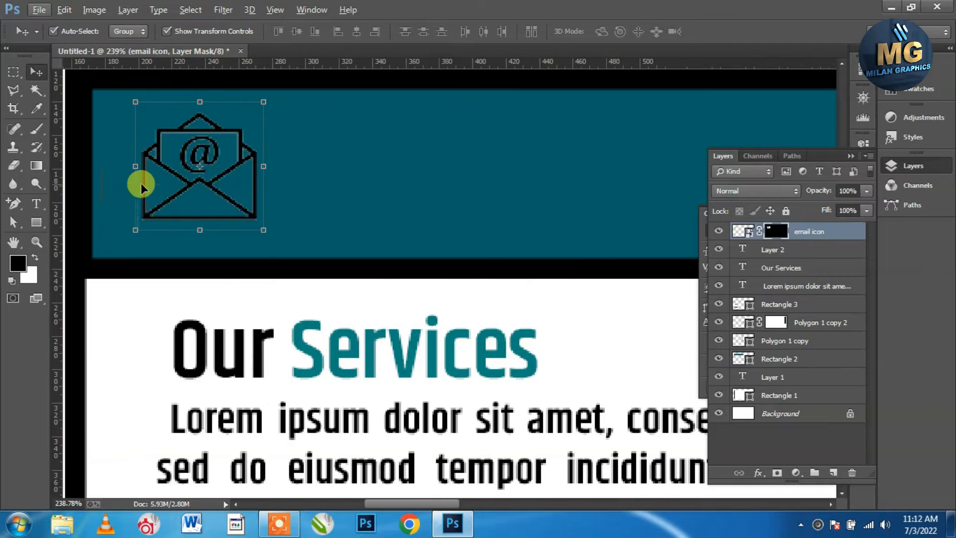
key("ctrl+t")
left_click_drag(310, 102, 224, 164)
left_click(631, 31)
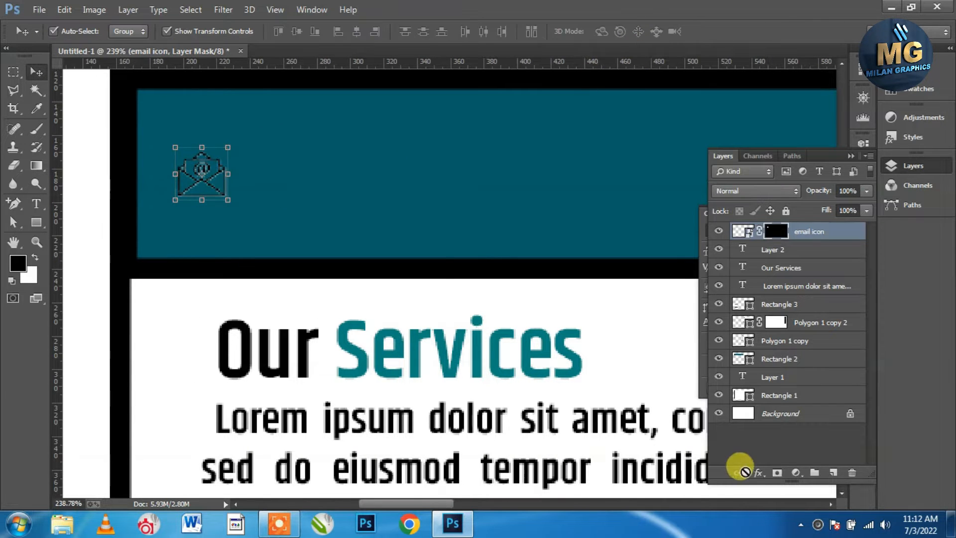
Add a white Color Overlay effect to the email icon
left_click(758, 473)
left_click(690, 405)
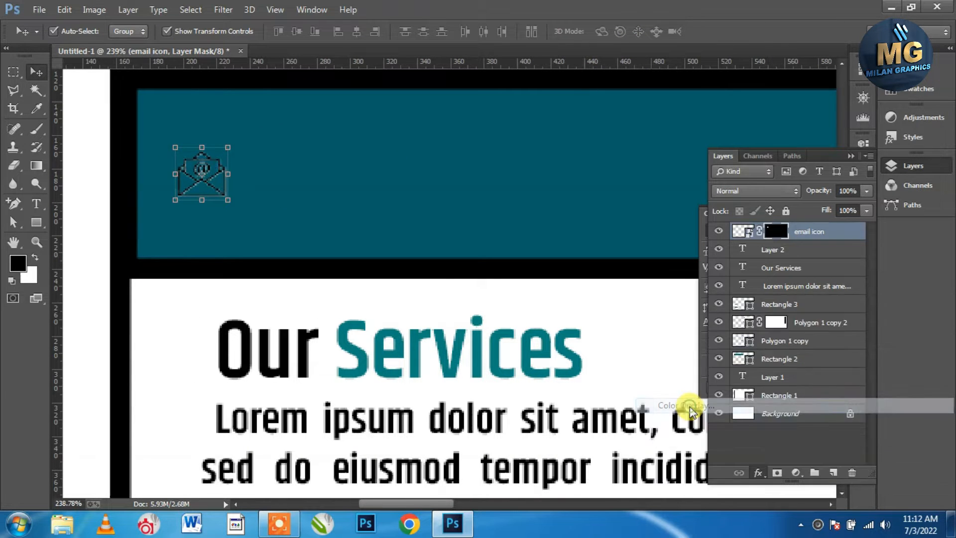
left_click(807, 152)
left_click(553, 230)
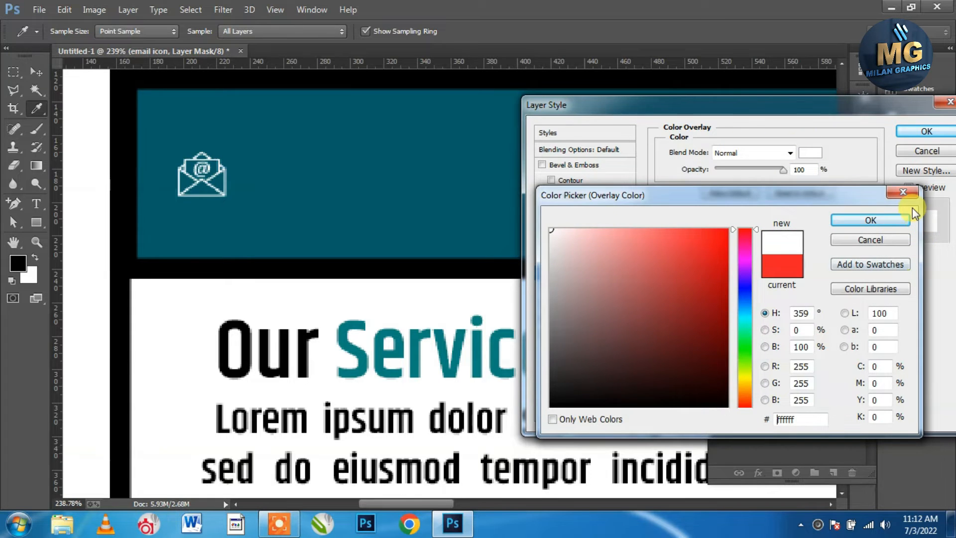
left_click(869, 221)
left_click(927, 131)
scroll(345, 173, "down", 5)
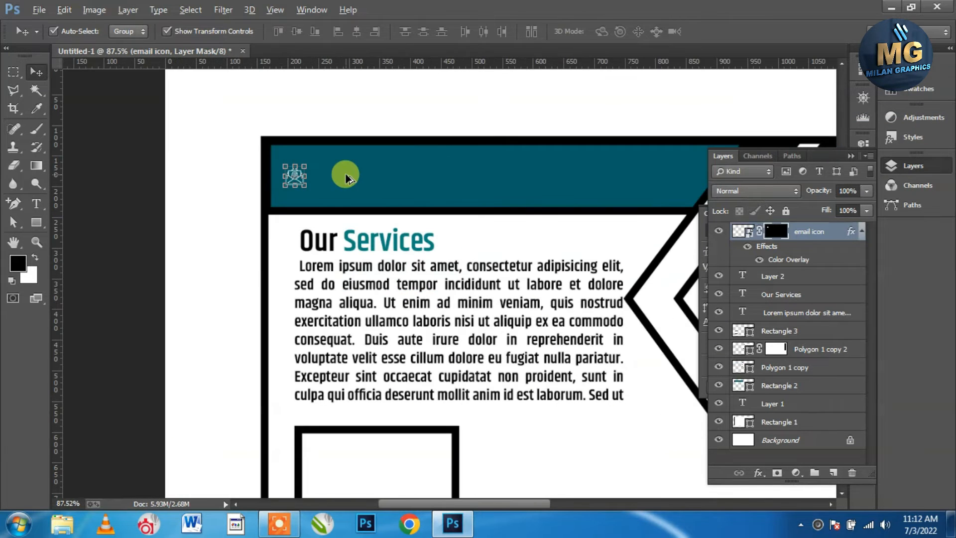
Place the home icon and scale it down into the teal bar
left_click(38, 9)
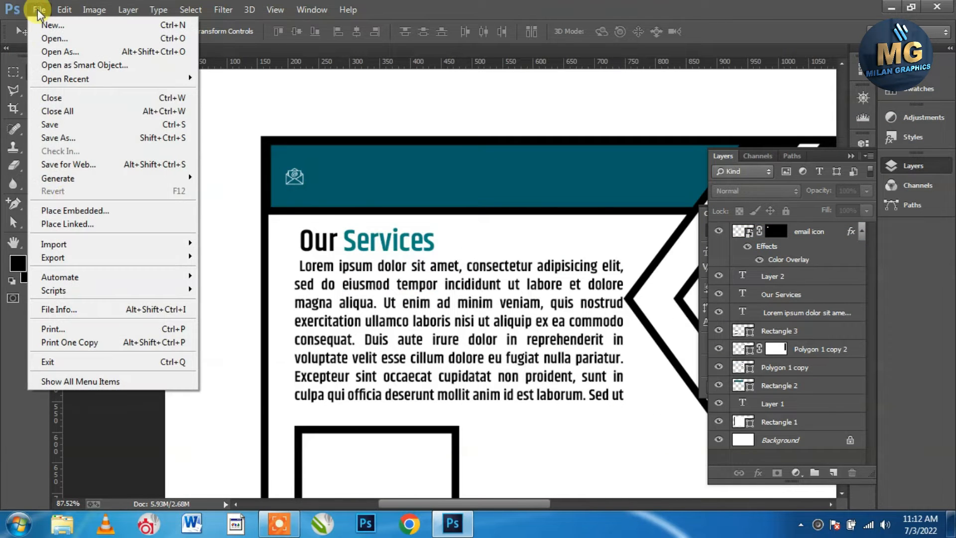
left_click(79, 209)
double_click(530, 121)
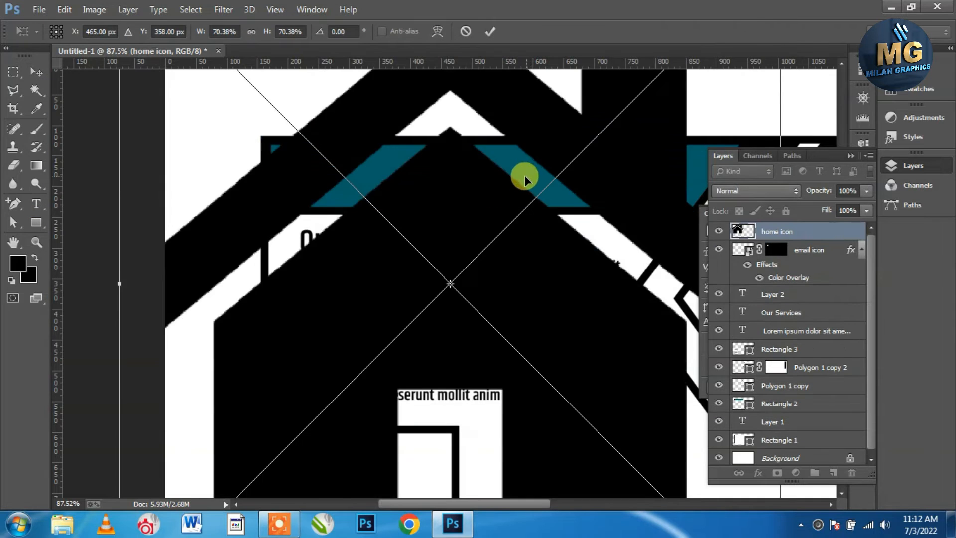
scroll(498, 189, "down", 3)
left_click_drag(451, 414, 279, 194)
scroll(279, 195, "up", 3)
scroll(227, 162, "up", 1)
left_click_drag(292, 237, 289, 144)
left_click_drag(317, 205, 292, 149)
left_click(498, 35)
Enlarge the email icon slightly
left_click(106, 145)
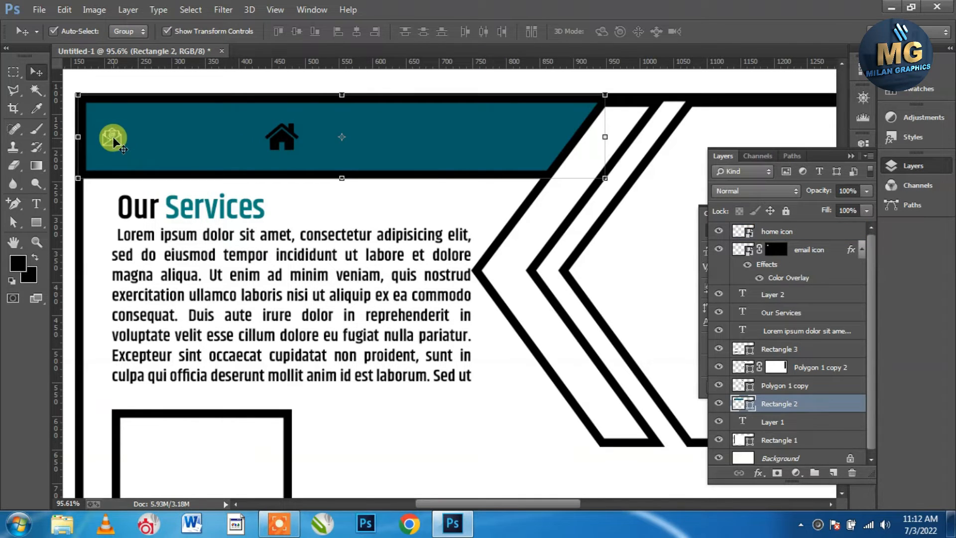
right_click(107, 143)
right_click(103, 133)
right_click(103, 136)
left_click(111, 144)
scroll(110, 141, "up", 1)
mouse_move(126, 125)
left_mouse_down()
mouse_move(132, 101)
mouse_move(148, 106)
mouse_move(139, 96)
mouse_move(137, 113)
left_mouse_up()
left_click(629, 31)
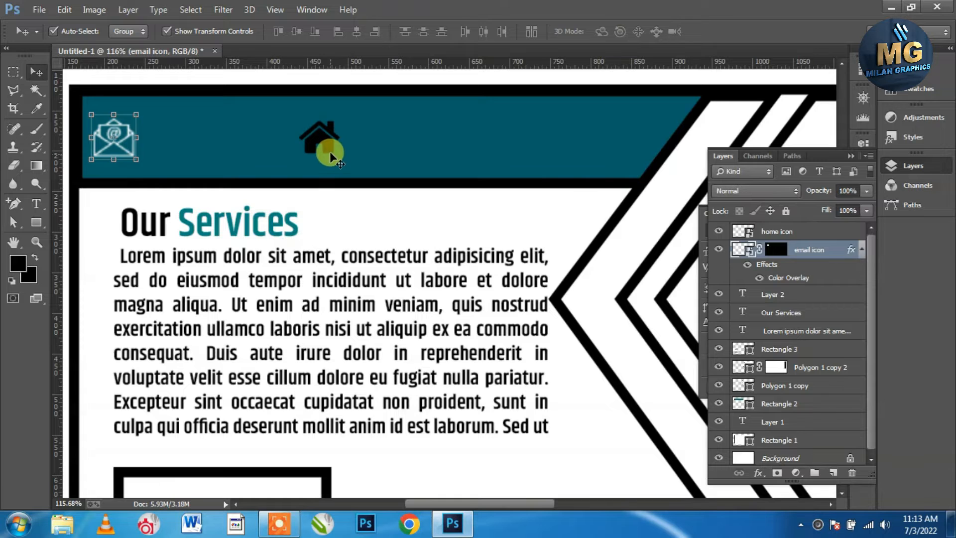
Add a white Color Overlay effect to the home icon
left_click(328, 149)
left_click(758, 474)
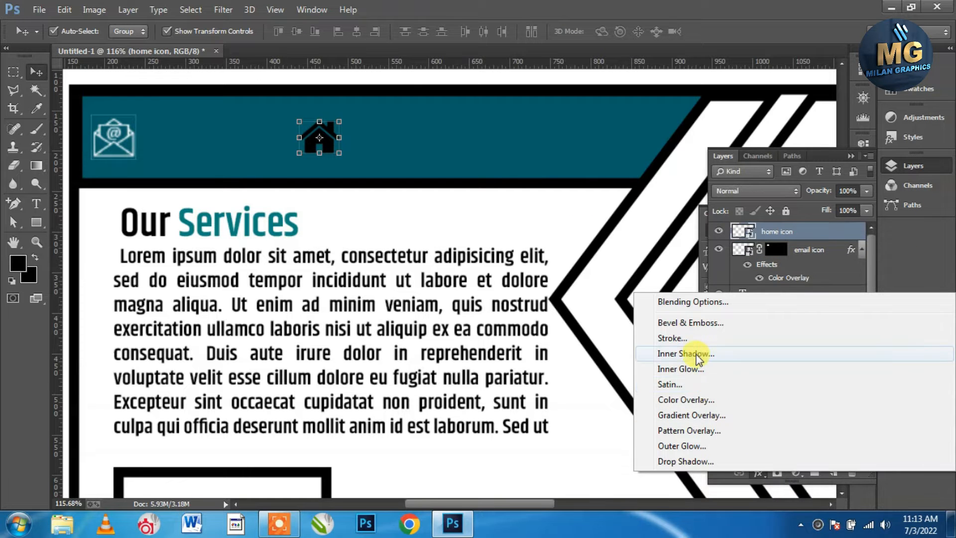
left_click(692, 400)
left_click(807, 153)
left_click(552, 230)
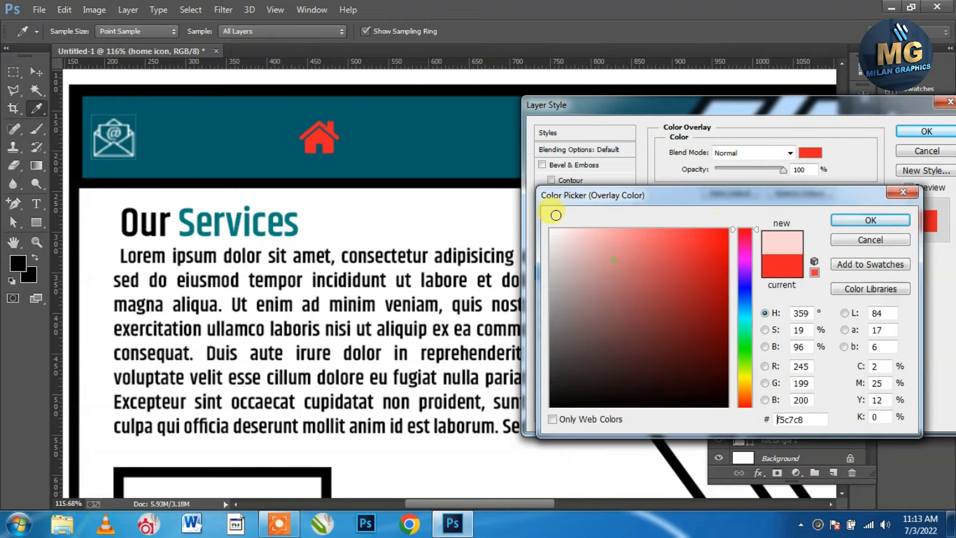
left_click(902, 220)
left_click(926, 131)
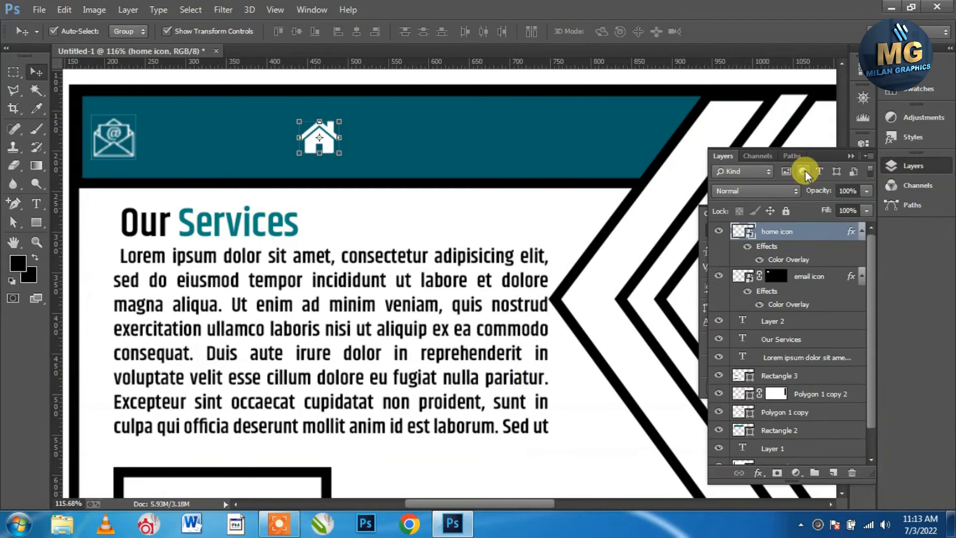
left_click(854, 160)
left_click(30, 7)
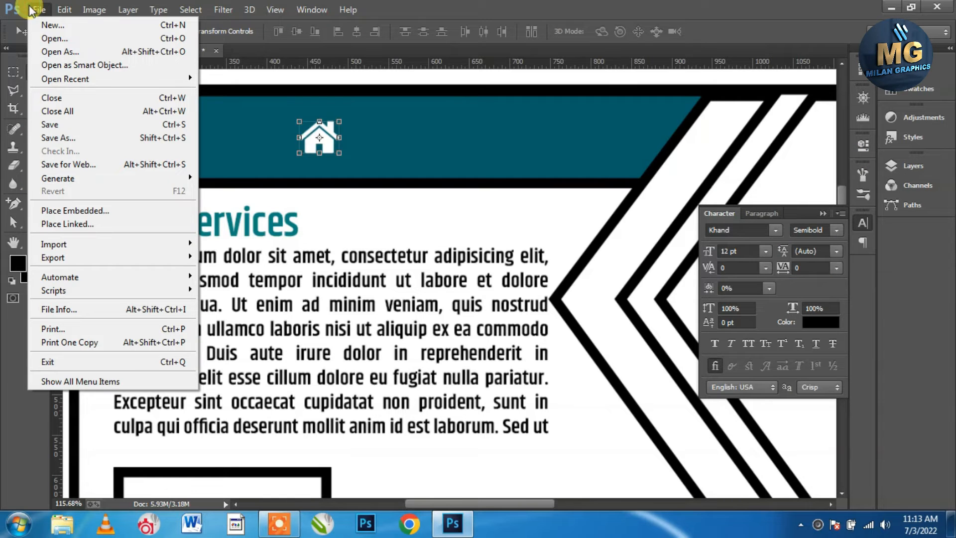
Place the Phone icon file and shrink it drastically
left_click(69, 208)
double_click(653, 122)
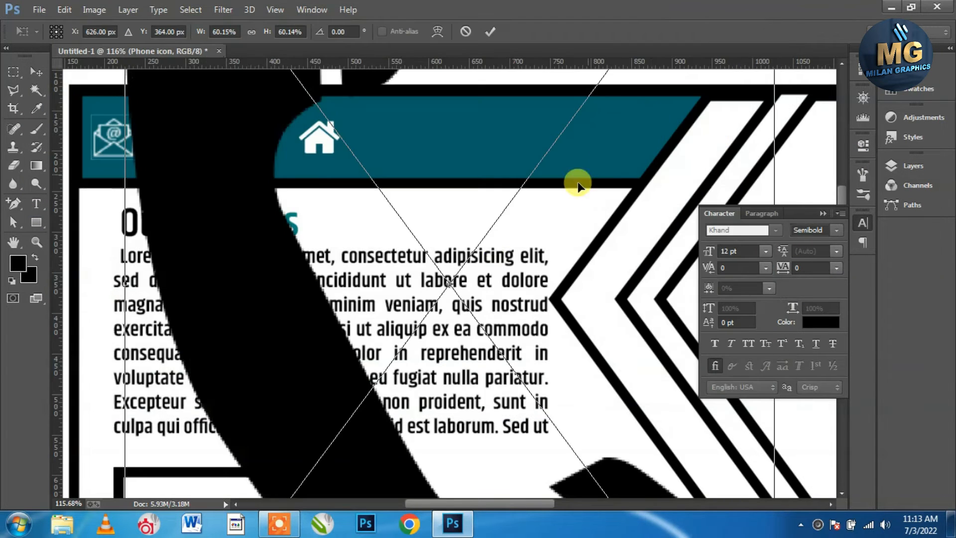
scroll(578, 291, "down", 2)
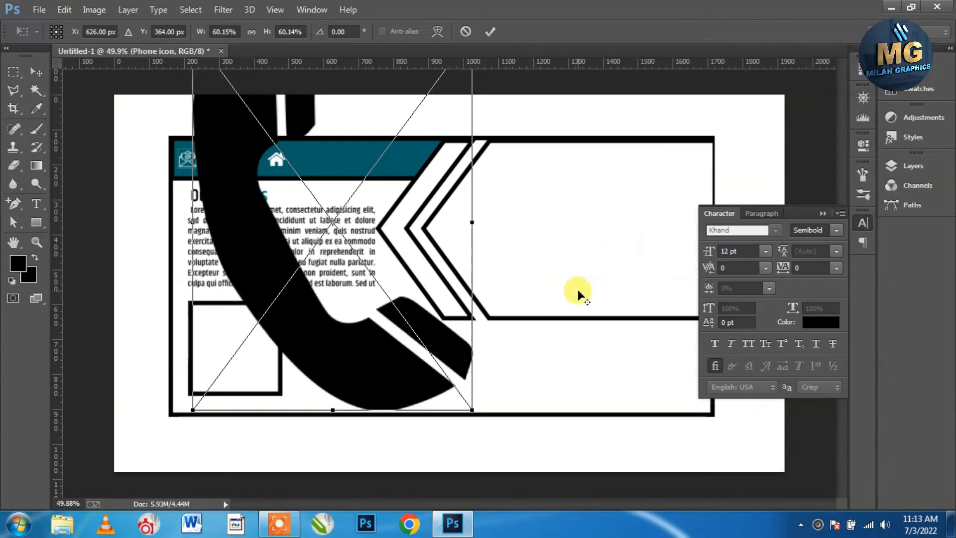
left_click_drag(468, 411, 334, 102)
Fit the phone icon into the teal bar right of the home icon
scroll(319, 196, "up", 6)
left_click_drag(376, 177, 368, 151)
scroll(298, 94, "up", 3)
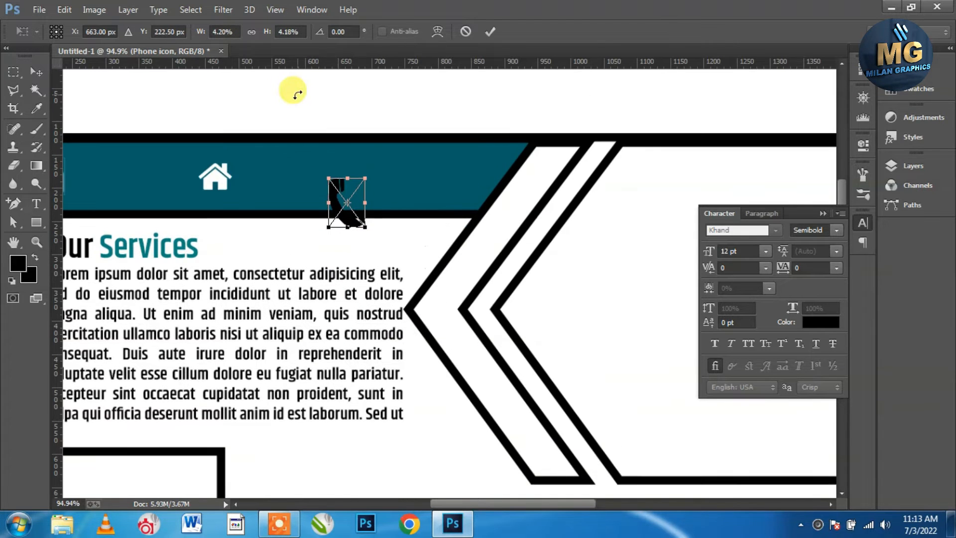
scroll(336, 197, "up", 4)
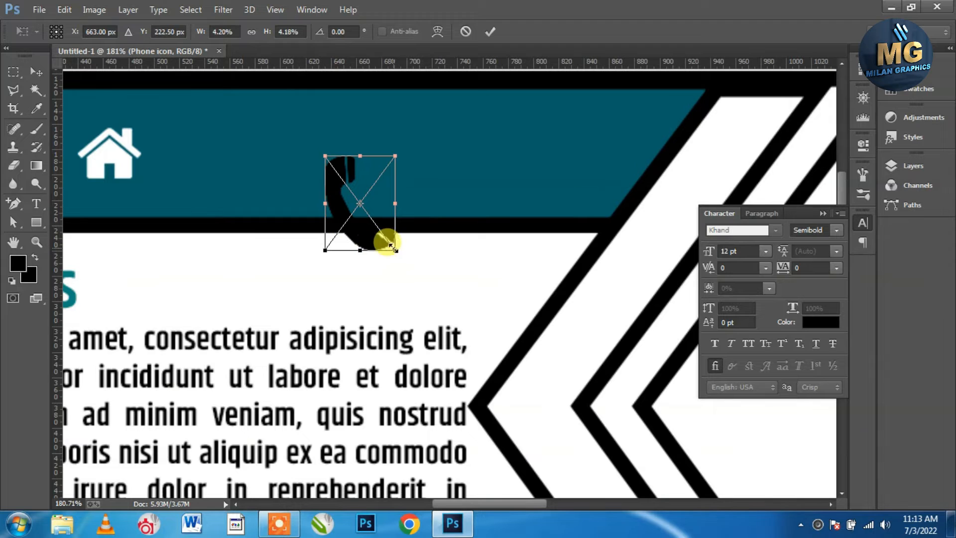
left_click_drag(391, 244, 380, 226)
left_click_drag(343, 177, 346, 128)
left_click_drag(388, 185, 382, 178)
left_click_drag(350, 132, 346, 132)
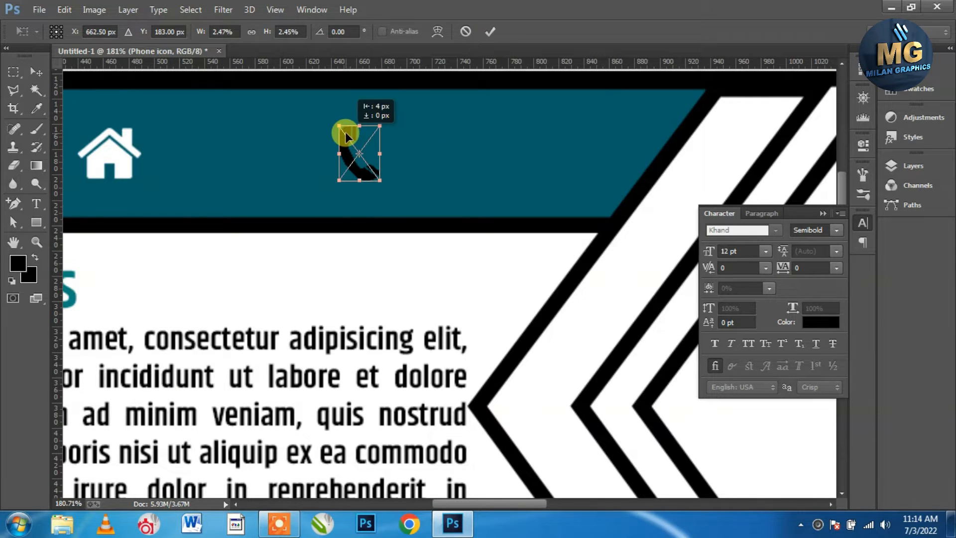
left_click(488, 35)
Add a white Color Overlay effect to the phone icon
left_click(917, 166)
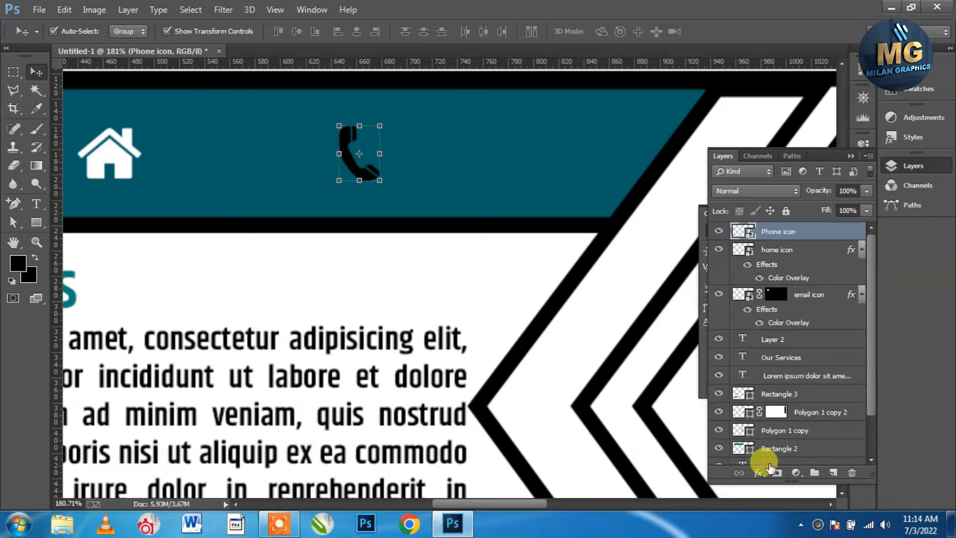
left_click(759, 474)
left_click(700, 405)
left_click(809, 153)
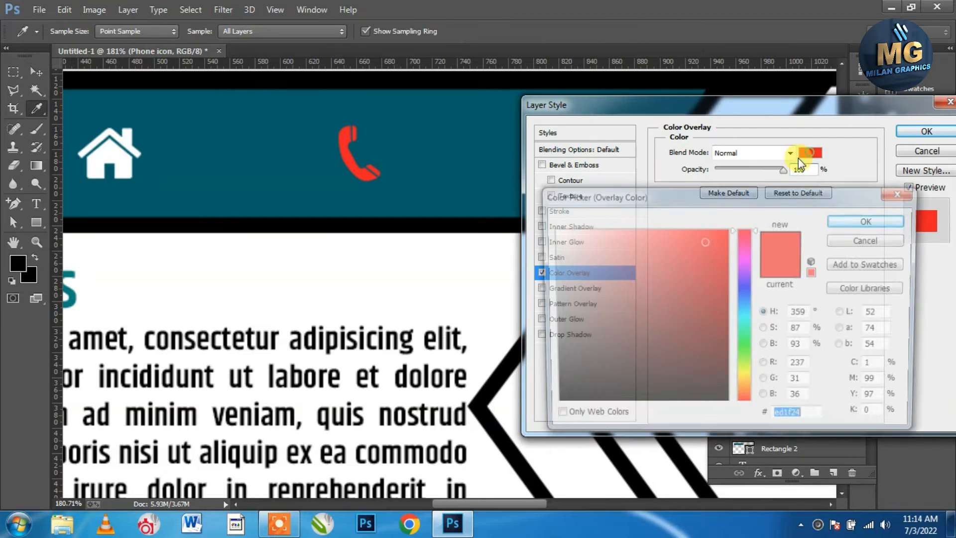
left_click_drag(598, 269, 504, 155)
left_click(891, 230)
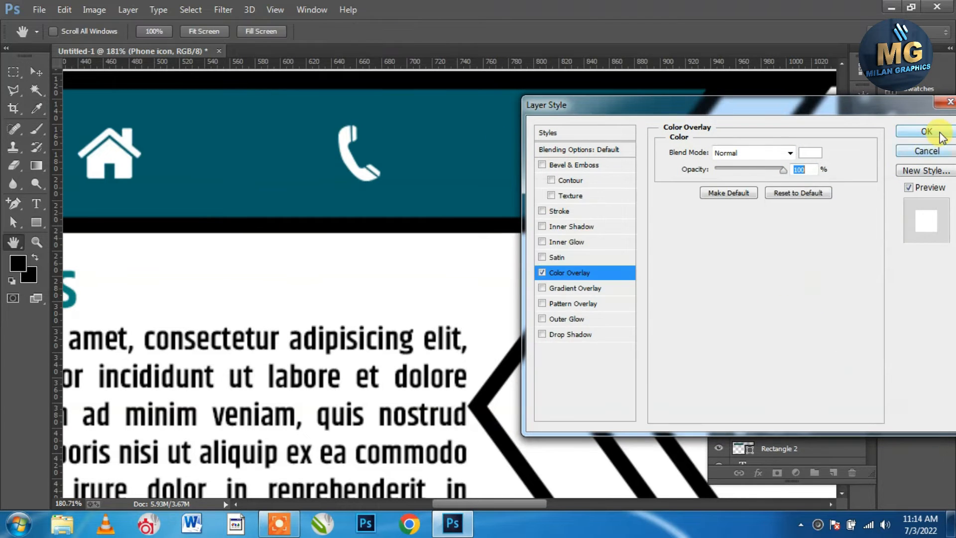
left_click(927, 132)
scroll(367, 231, "down", 4)
scroll(201, 222, "down", 2)
scroll(85, 187, "up", 1)
scroll(222, 226, "up", 2)
Select the home icon layer and nudge it slightly left
left_click(284, 218)
right_click(284, 218)
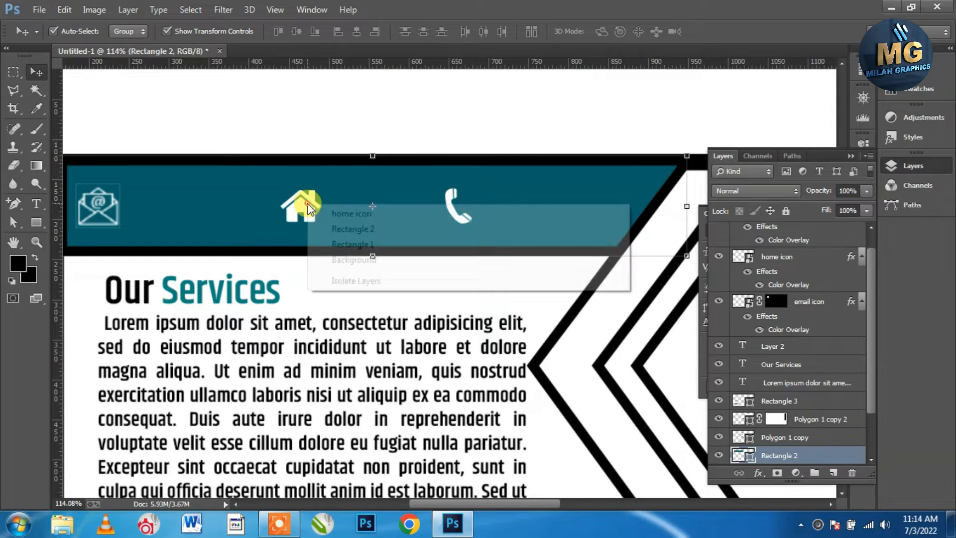
left_click(375, 213)
key("Left")
key("Left")
key("Left")
key("Left")
key("Left")
key("Left")
key("Left")
key("Left")
key("Left")
key("Left")
key("Left")
key("Left")
key("Left")
key("Left")
key("Left")
key("Left")
key("Left")
key("Left")
key("Left")
key("Left")
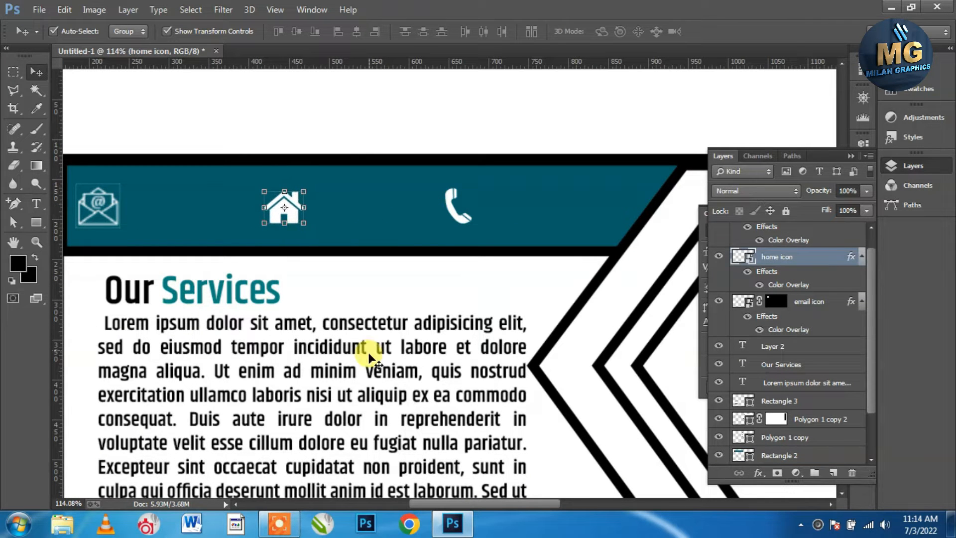
Add pasted placeholder text beside the email icon, trimmed to 'Lorem ipsum'
left_click(35, 204)
scroll(790, 245, "up", 1)
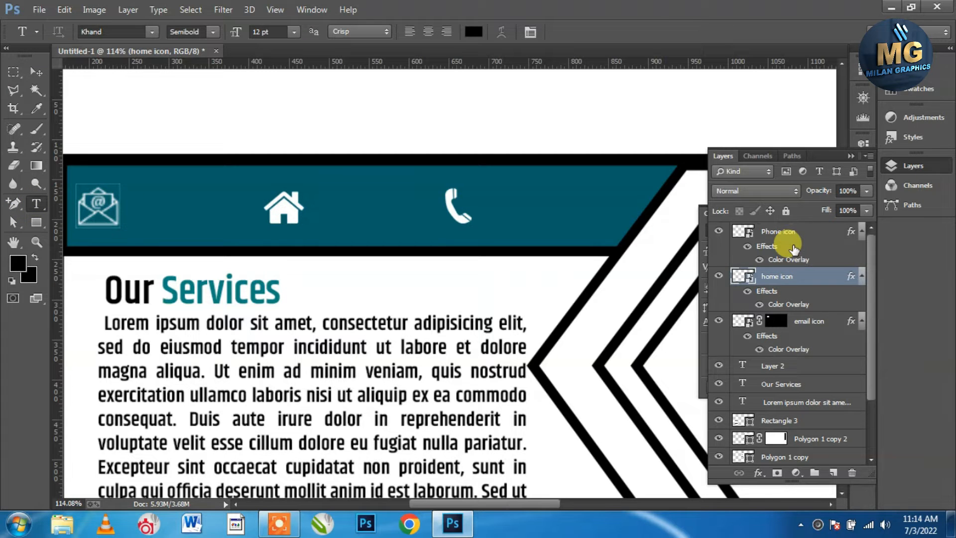
left_click(778, 231)
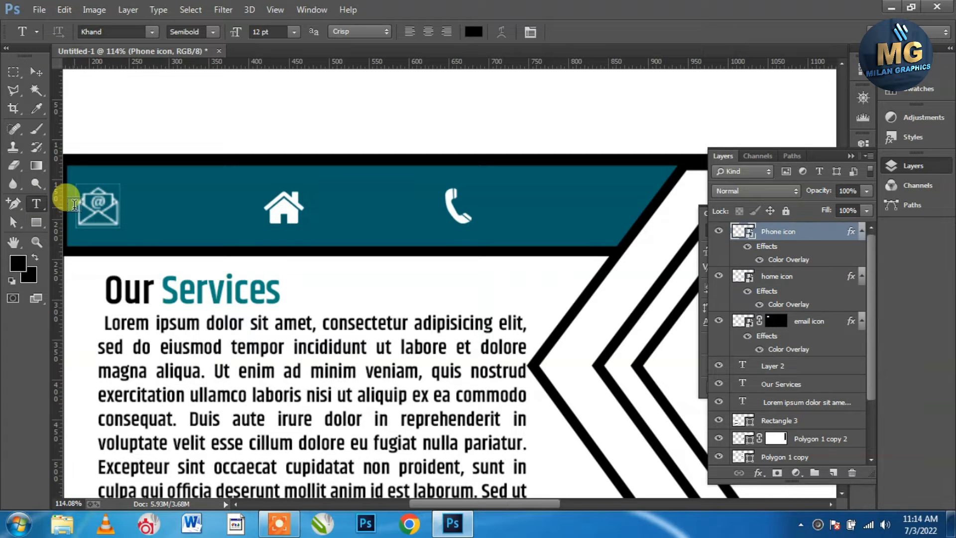
left_click(132, 210)
left_click(158, 9)
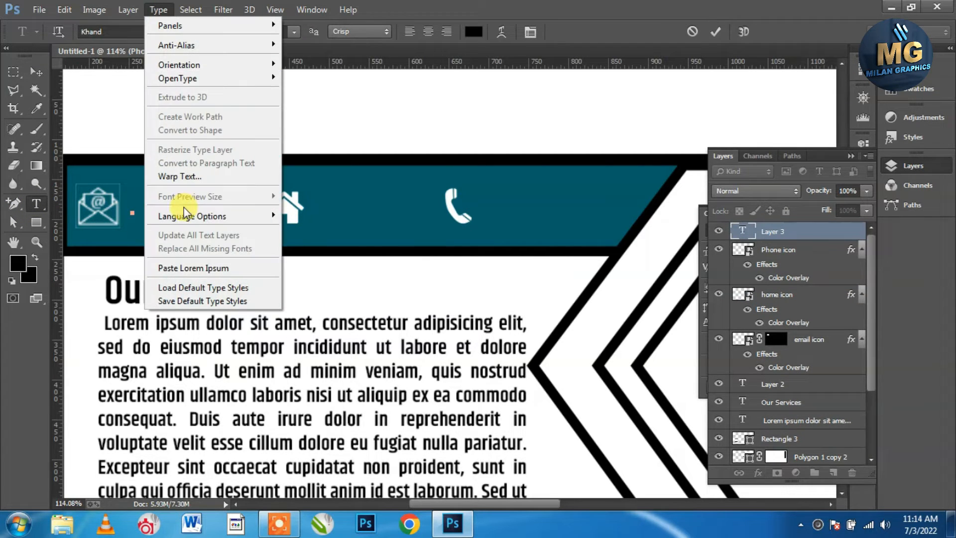
left_click(191, 273)
left_click(322, 199)
key("ctrl+shift+End")
key("Delete")
key("ctrl+a")
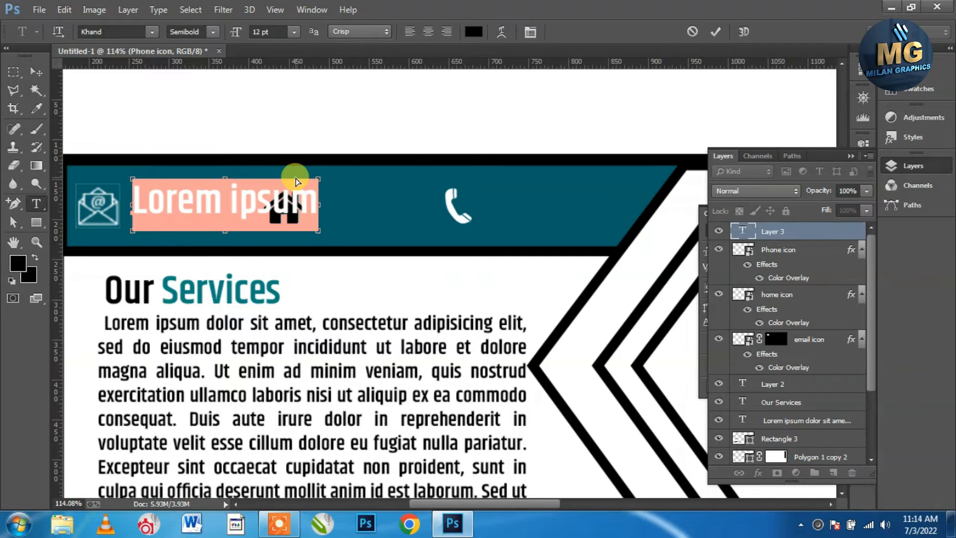
Make the 'Lorem ipsum' caption white at 6 pt
left_click(473, 32)
left_click(552, 228)
left_click(851, 219)
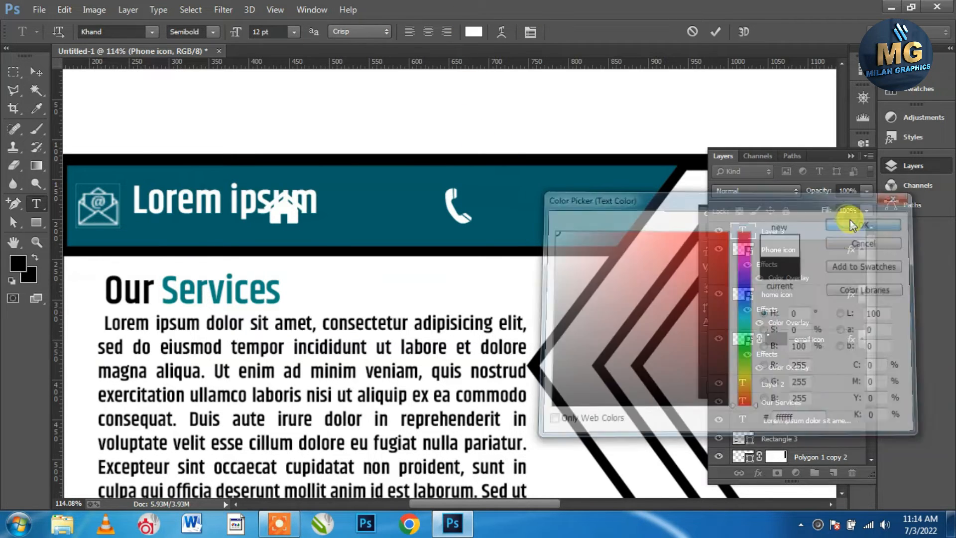
left_click(851, 156)
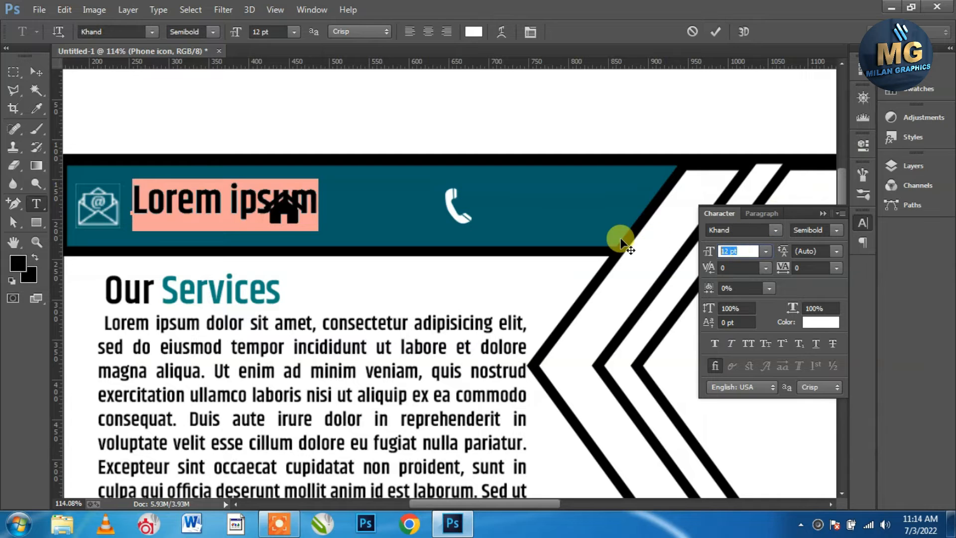
type("6")
key("Return")
left_click(37, 72)
Copy the caption beside the home and phone icons, retyping the phone copy as a phone number
left_click(214, 202)
left_click_drag(212, 207, 552, 208)
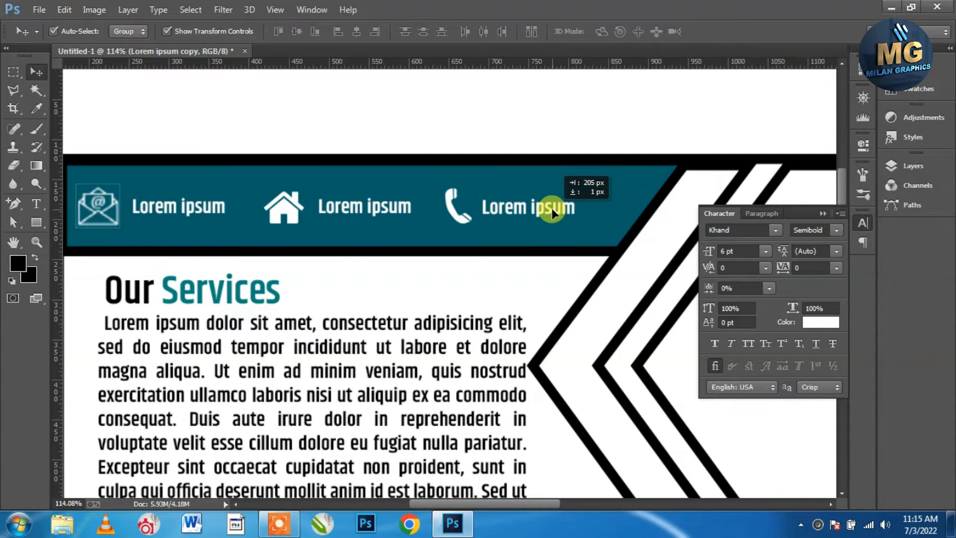
left_click(36, 203)
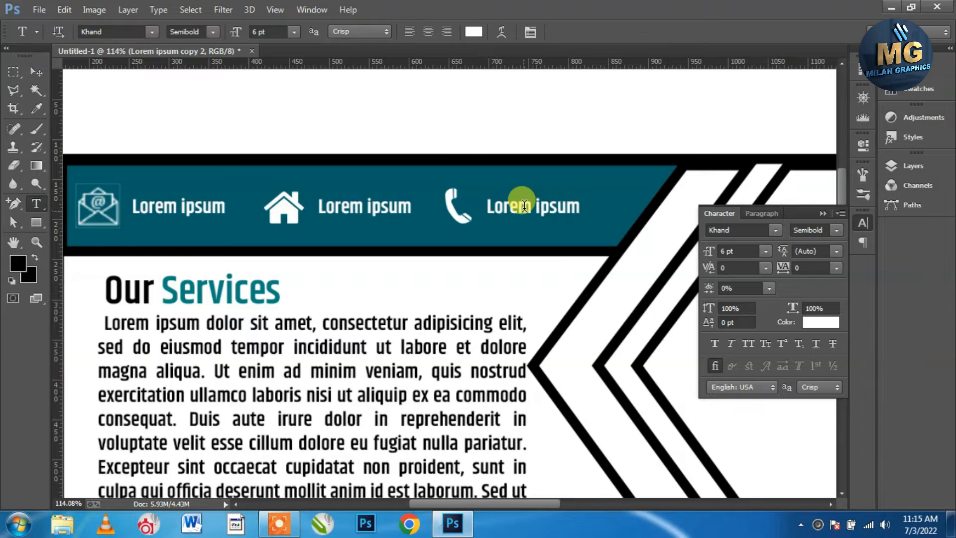
left_click(523, 199)
key("ctrl+a")
key("BackSpace")
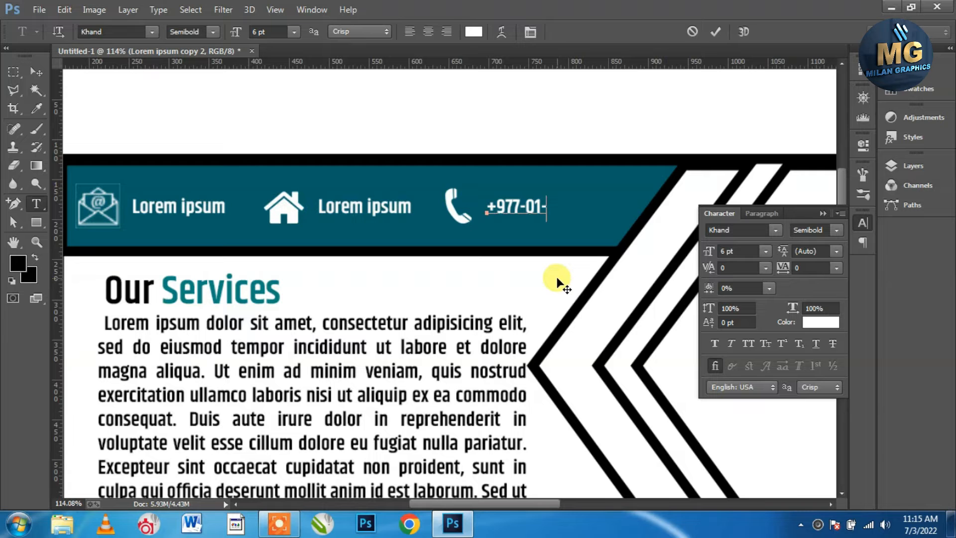
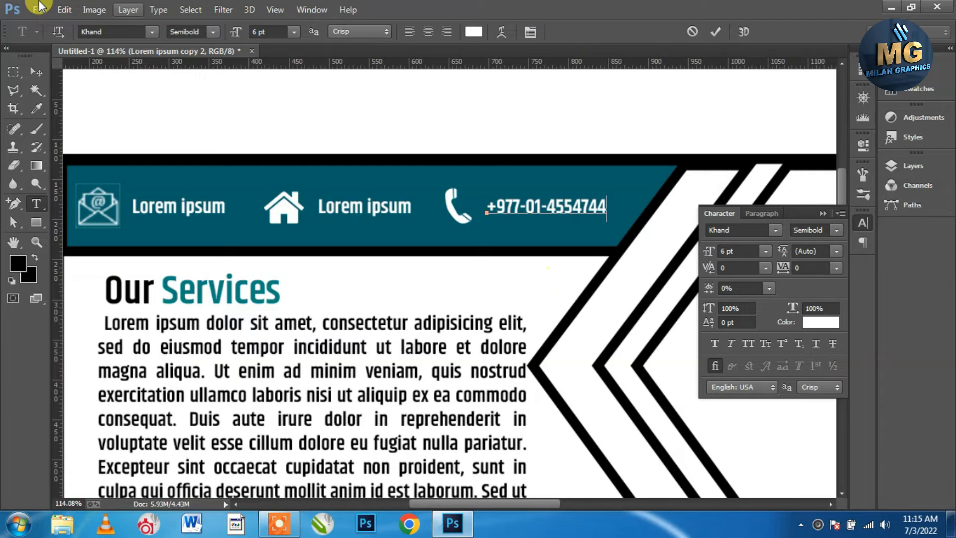
left_click(37, 76)
scroll(518, 269, "down", 4)
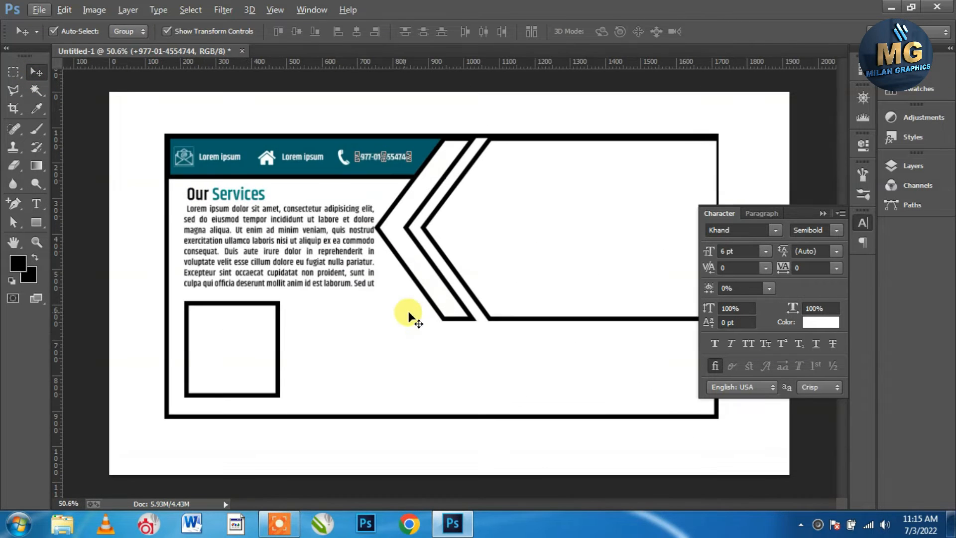
Fill the left chevron with dark teal and remove its black outline
left_click(568, 226)
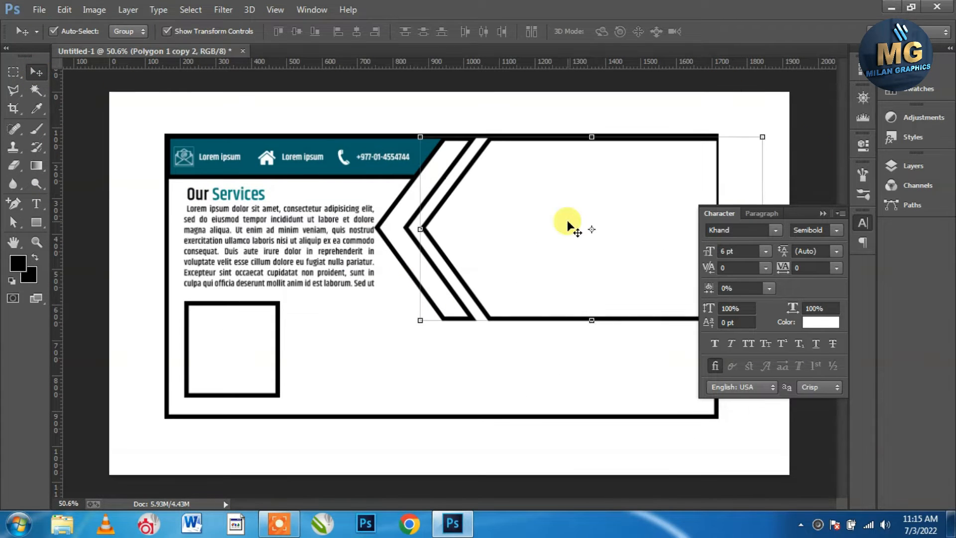
left_click(390, 233)
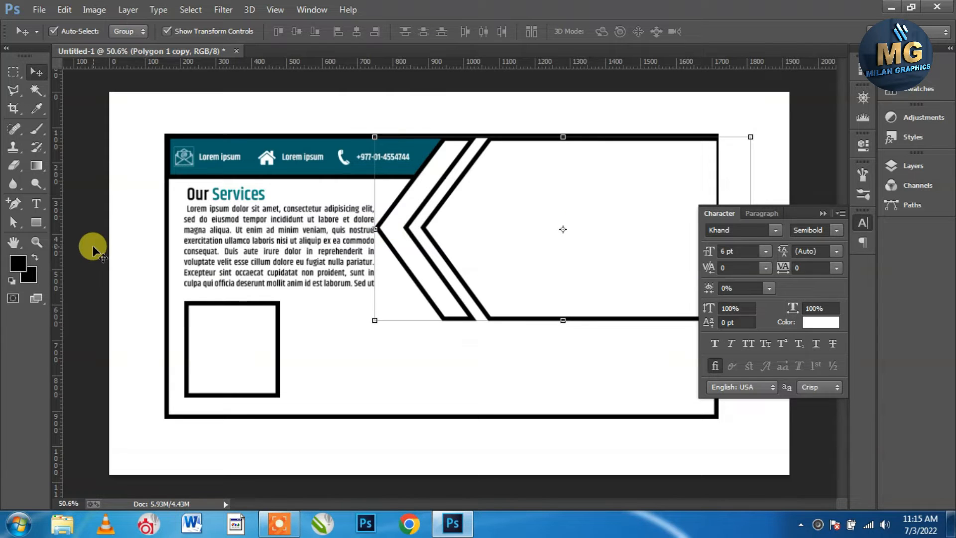
left_click(33, 229)
left_click(167, 33)
left_click(129, 33)
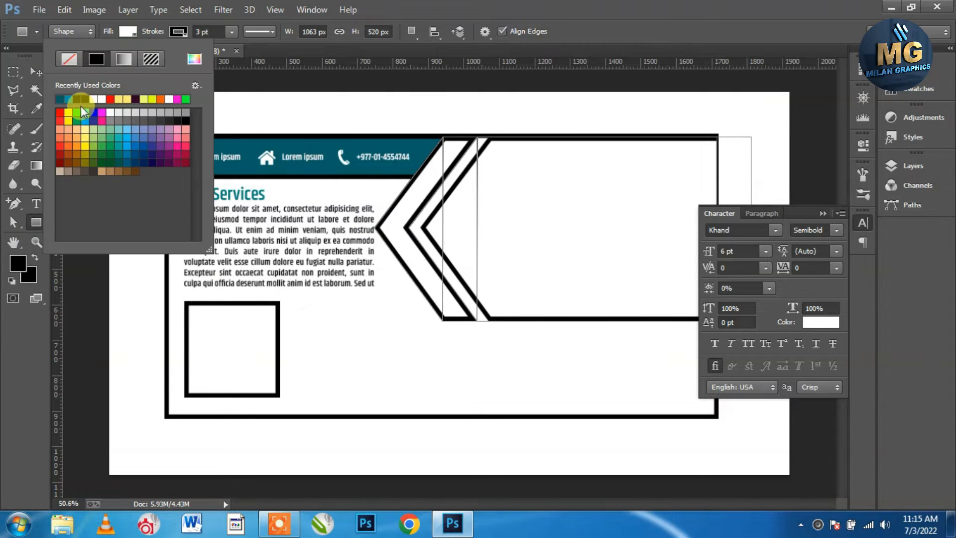
left_click(83, 122)
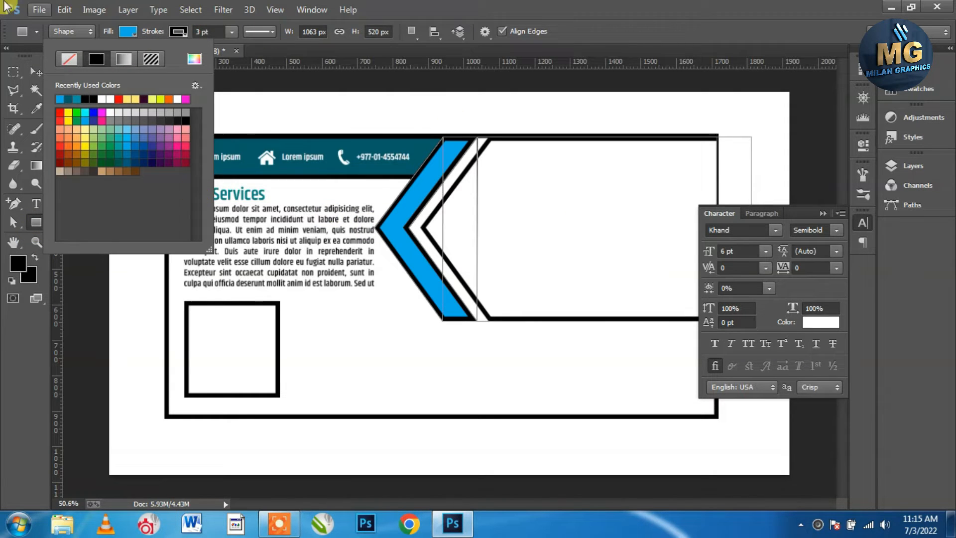
left_click(75, 98)
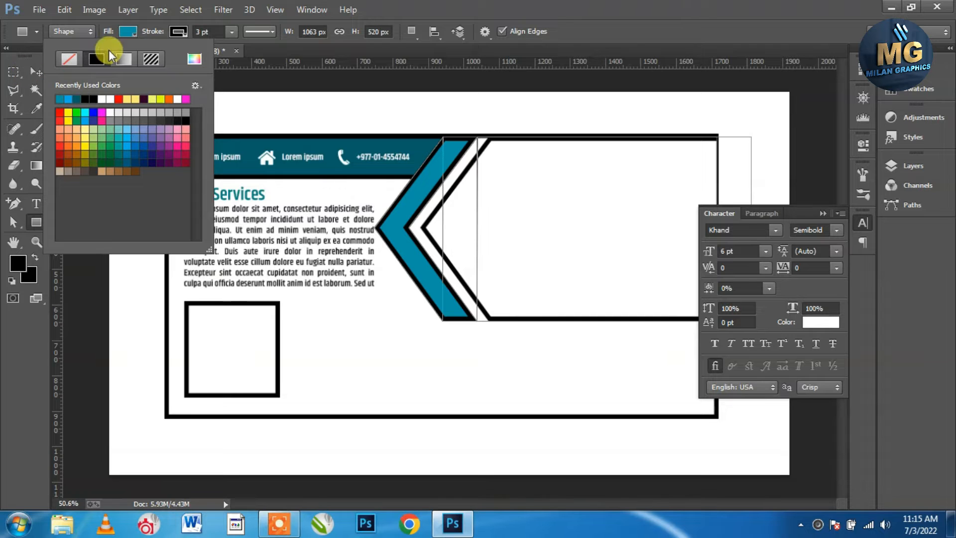
left_click(169, 33)
left_click(121, 60)
left_click(36, 72)
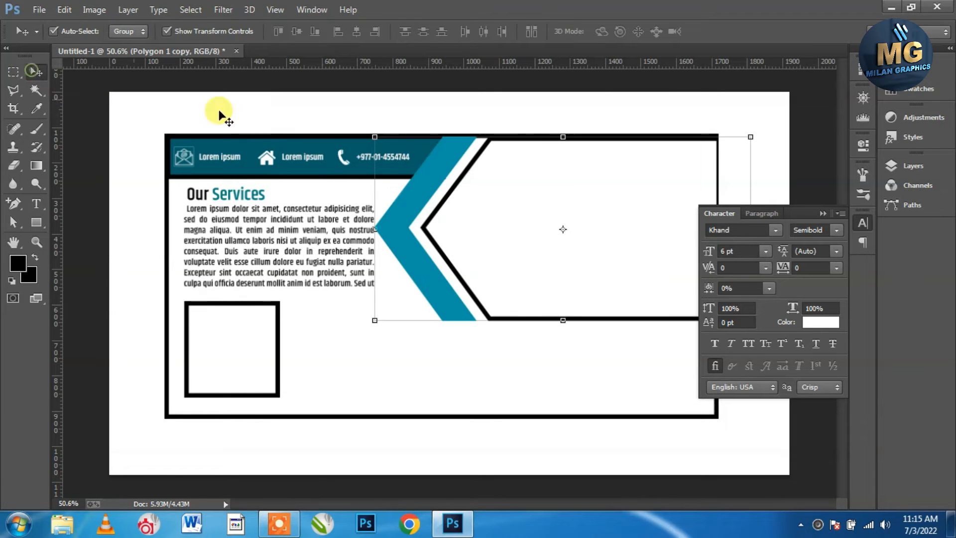
Fill the small square frame with lighter teal and remove its black outline
left_click(281, 308)
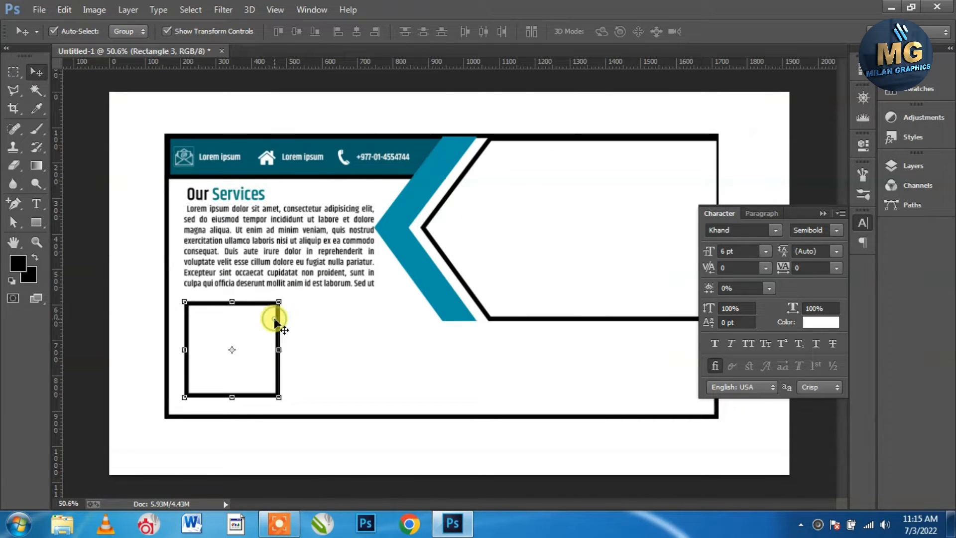
left_click(35, 223)
left_click(128, 31)
left_click(82, 98)
left_click(71, 98)
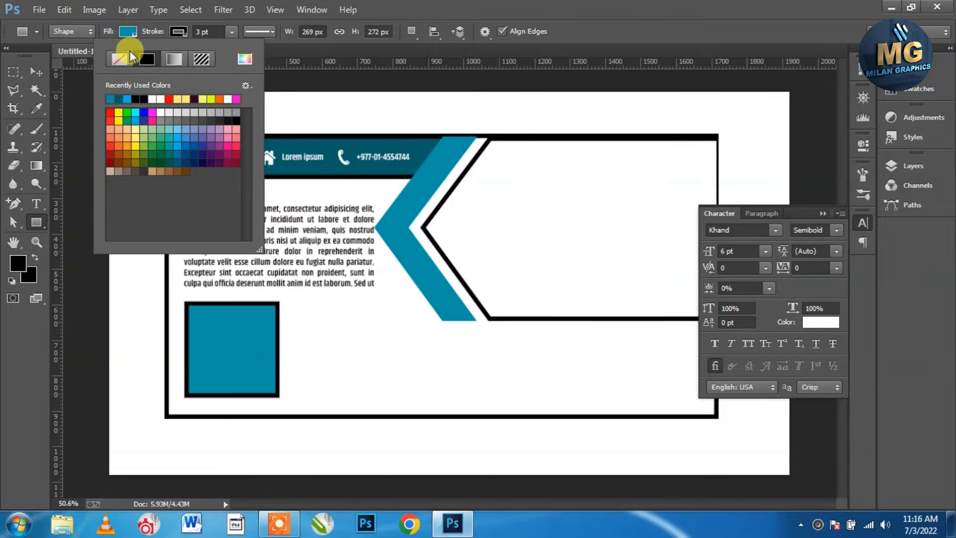
left_click(69, 59)
left_click(35, 72)
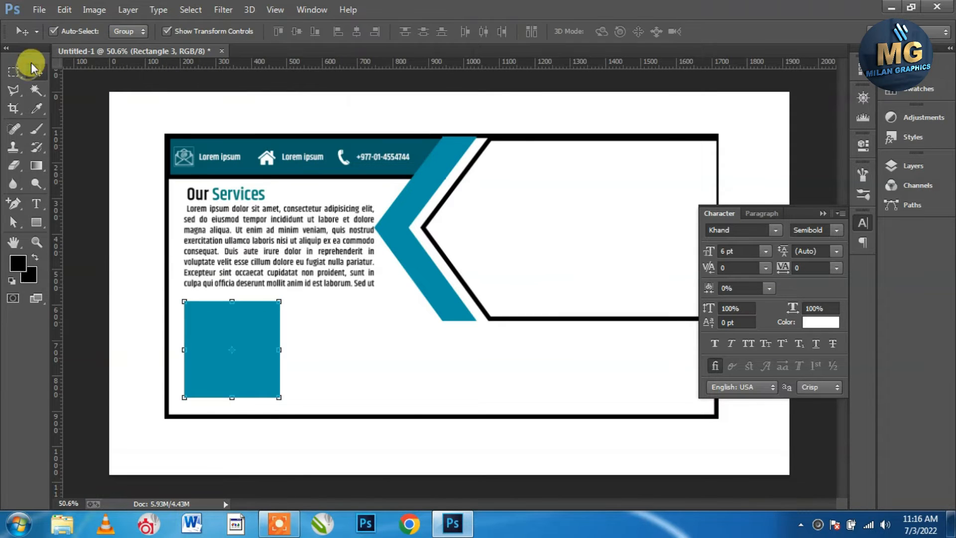
left_click(464, 273)
left_click(822, 213)
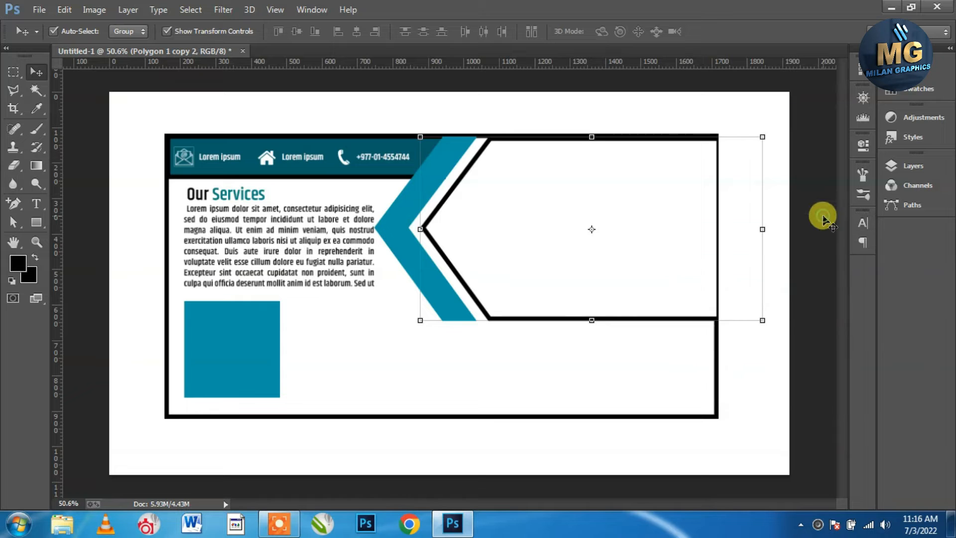
left_click(784, 313)
left_click(39, 10)
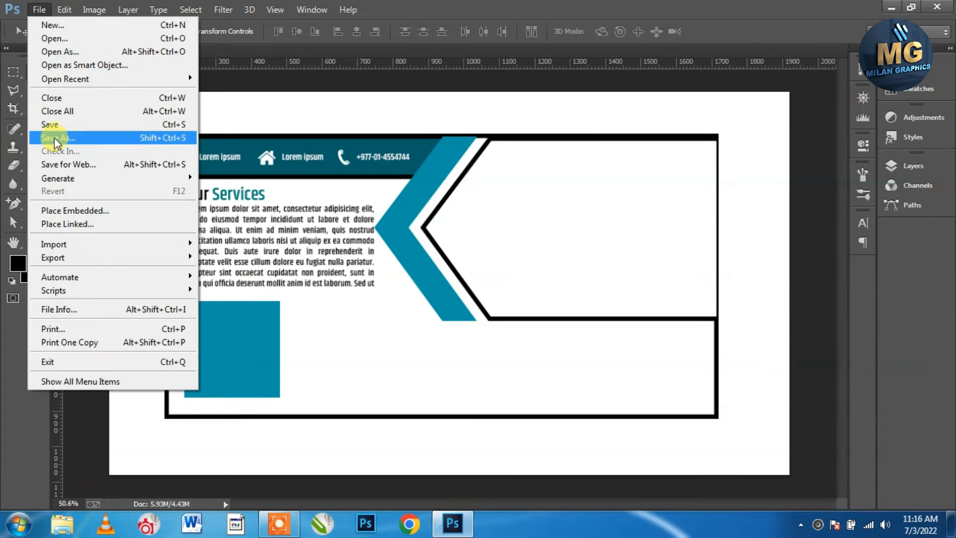
Place the city skyline image embedded and scale it down over the right panel
left_click(72, 211)
double_click(279, 139)
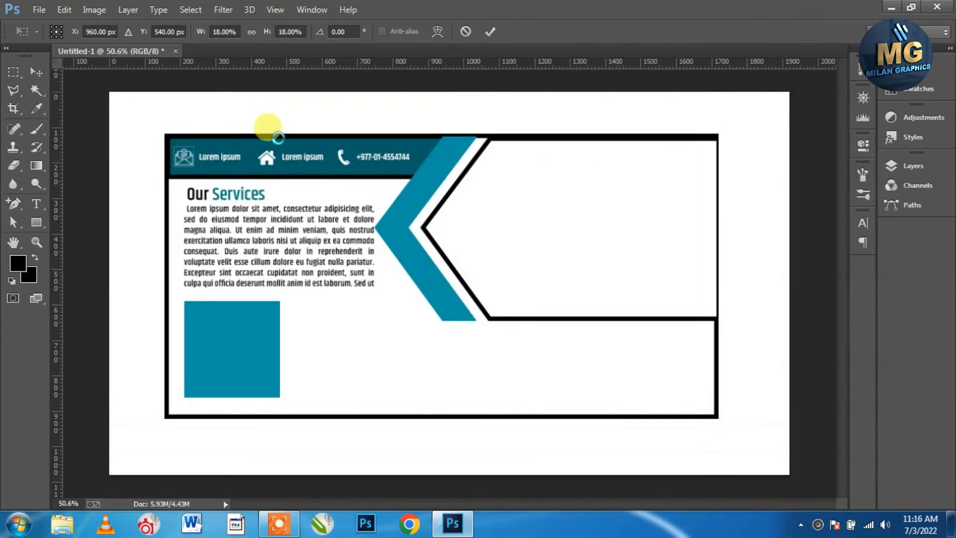
left_click_drag(786, 94, 719, 193)
left_click_drag(348, 358, 416, 350)
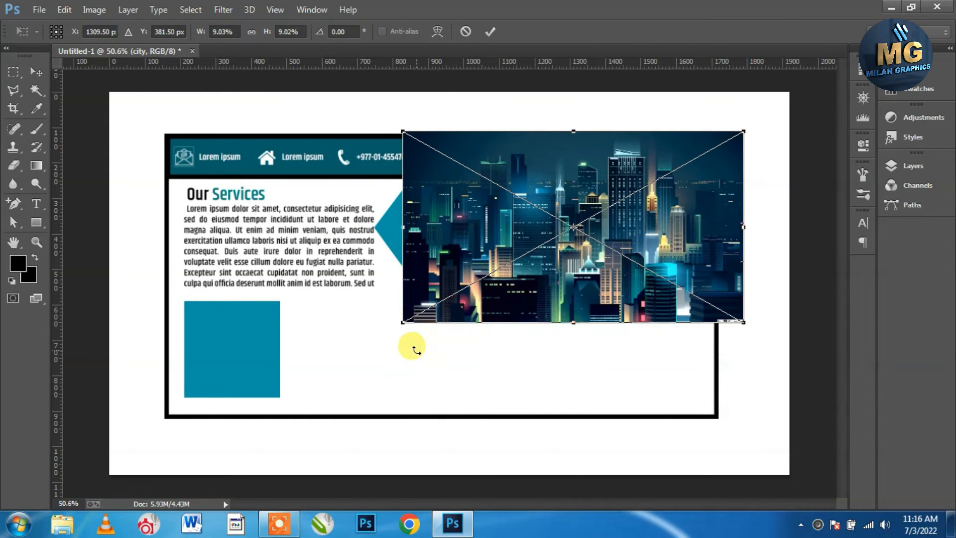
left_click(490, 31)
Move the city layer just above Polygon 1 copy 2 and clip it to that shape
left_click(916, 165)
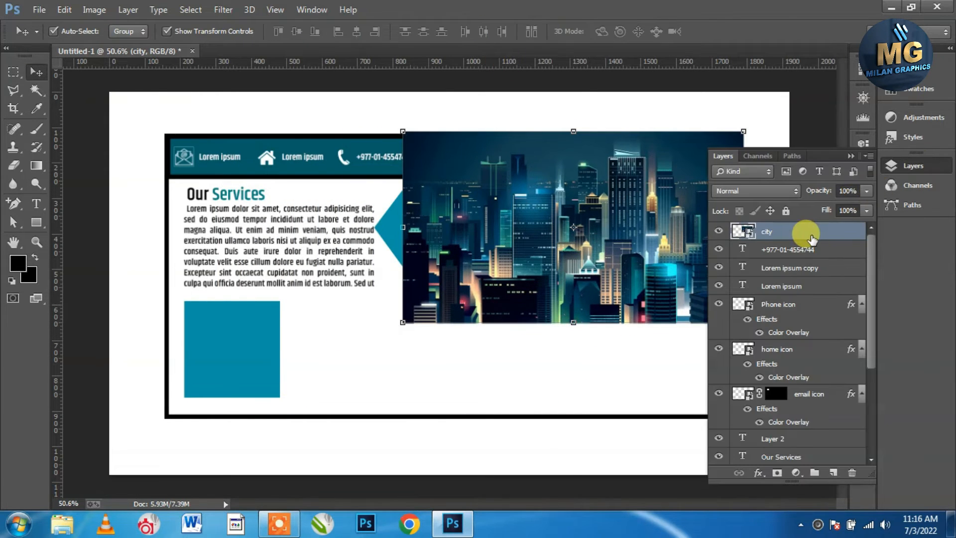
key("ctrl+bracketleft")
key("ctrl+bracketleft")
key("ctrl+bracketleft")
key("ctrl+bracketleft")
key("ctrl+bracketleft")
key("ctrl+bracketleft")
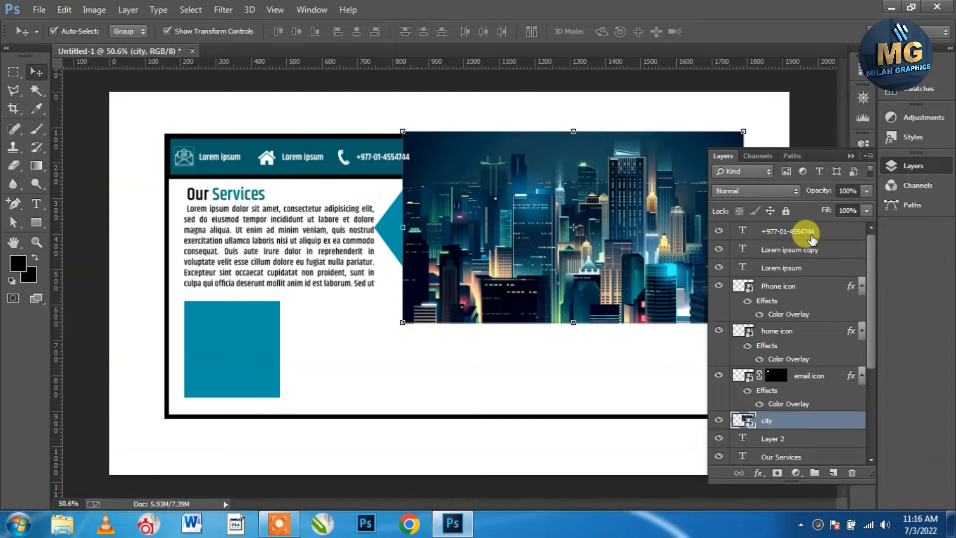
key("ctrl+bracketleft")
key("ctrl+bracketleft")
key("ctrl+bracketleft")
key("ctrl+bracketleft")
key("ctrl+bracketleft")
key("ctrl+bracketleft")
key("ctrl+bracketright")
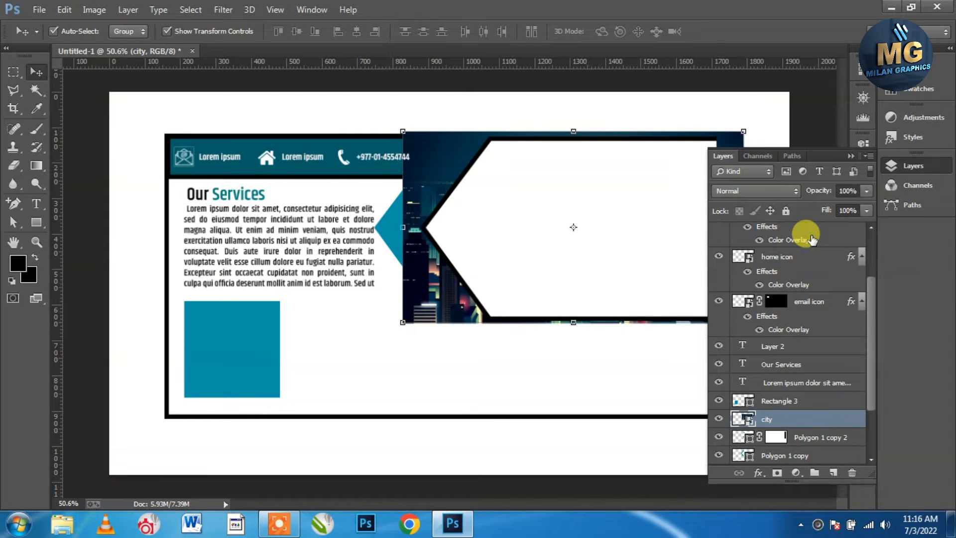
right_click(824, 420)
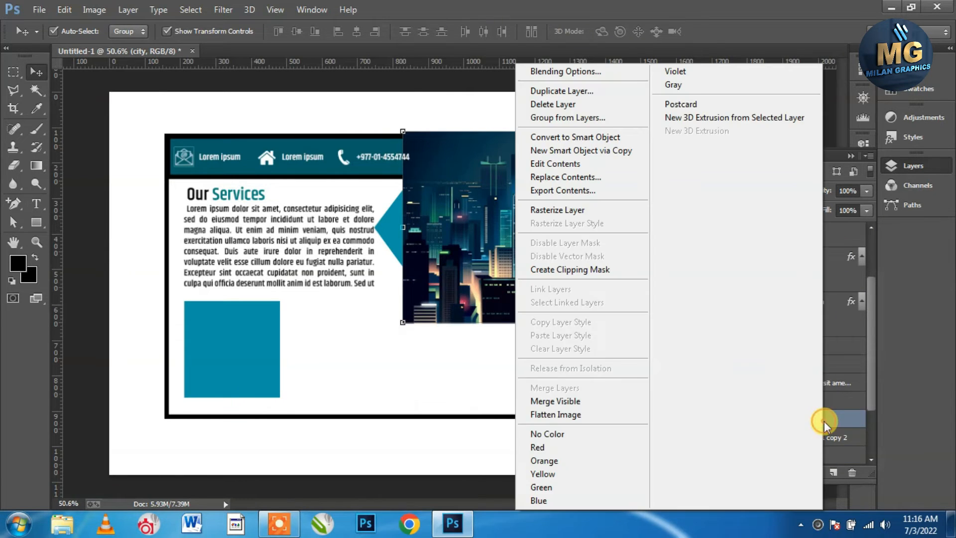
left_click(608, 270)
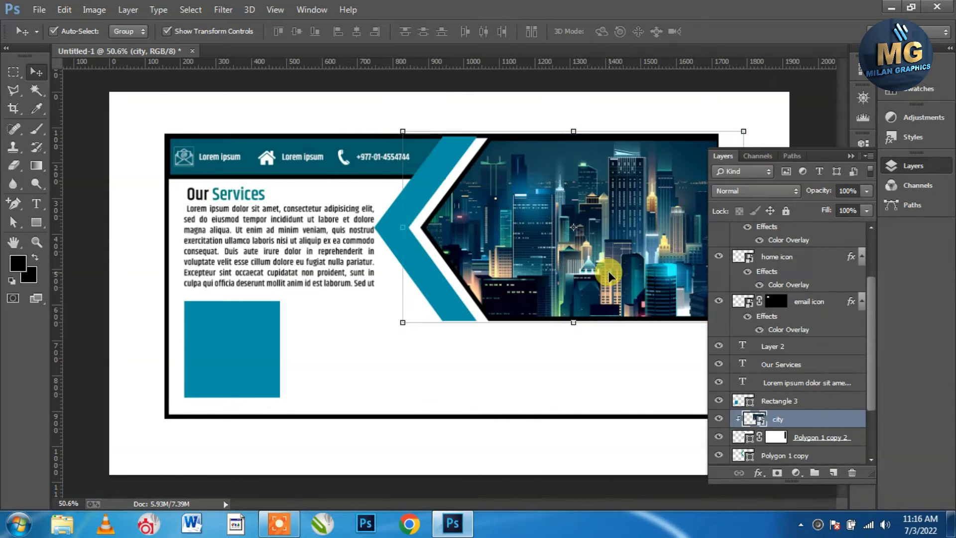
Remove the panel polygon's black outline, setting its stroke to none
left_click(746, 438)
left_click(35, 222)
left_click(178, 31)
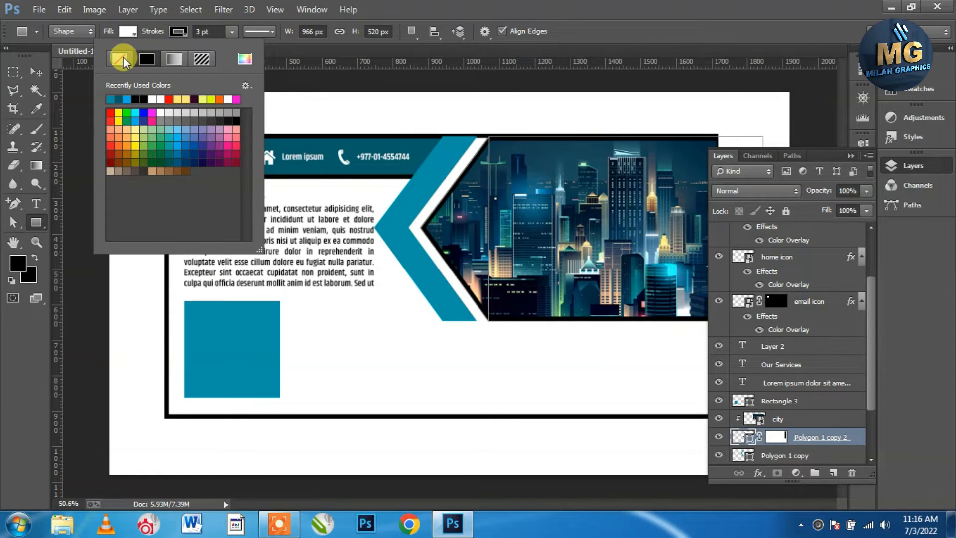
left_click(123, 57)
left_click(36, 71)
left_click(803, 128)
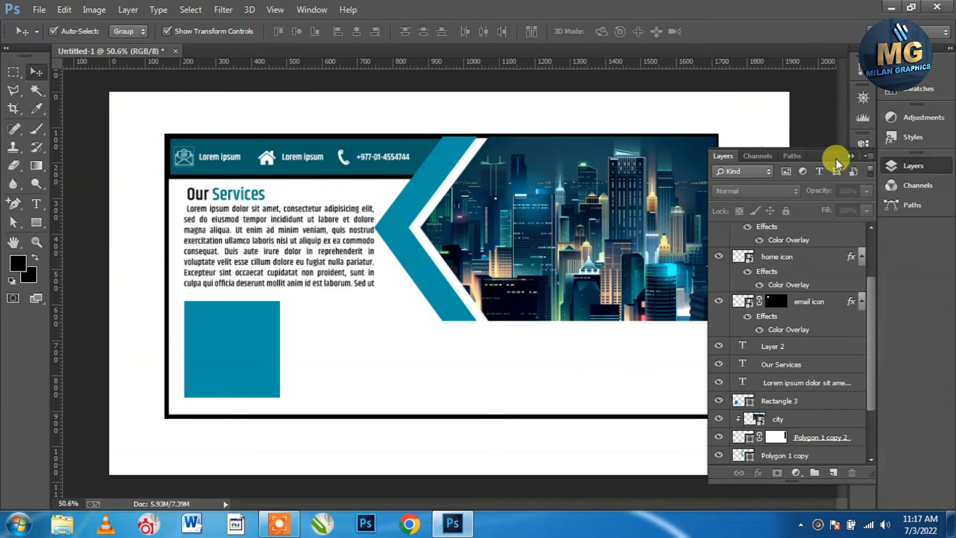
left_click(831, 419)
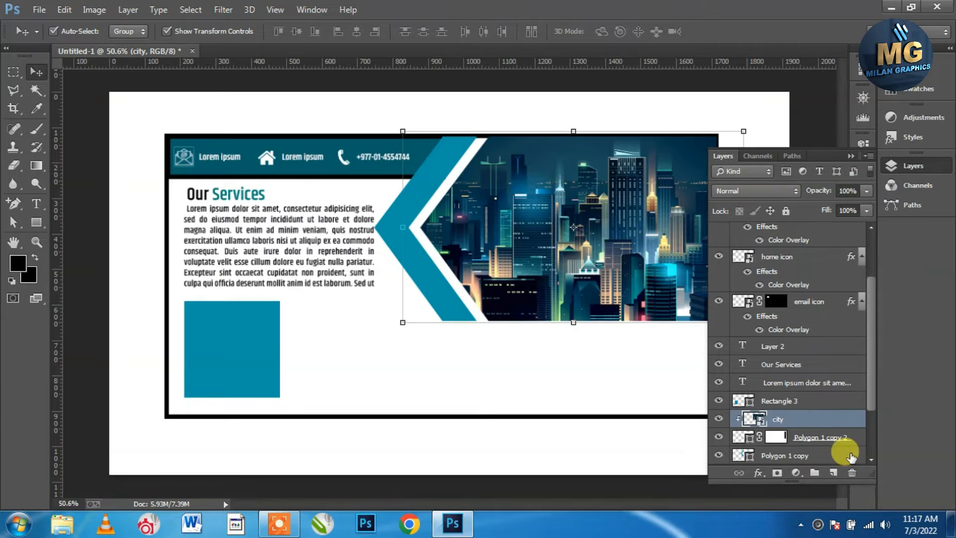
left_click(834, 472)
Draw a 548×129 px teal rectangle across the city image
left_click(851, 156)
left_click(36, 222)
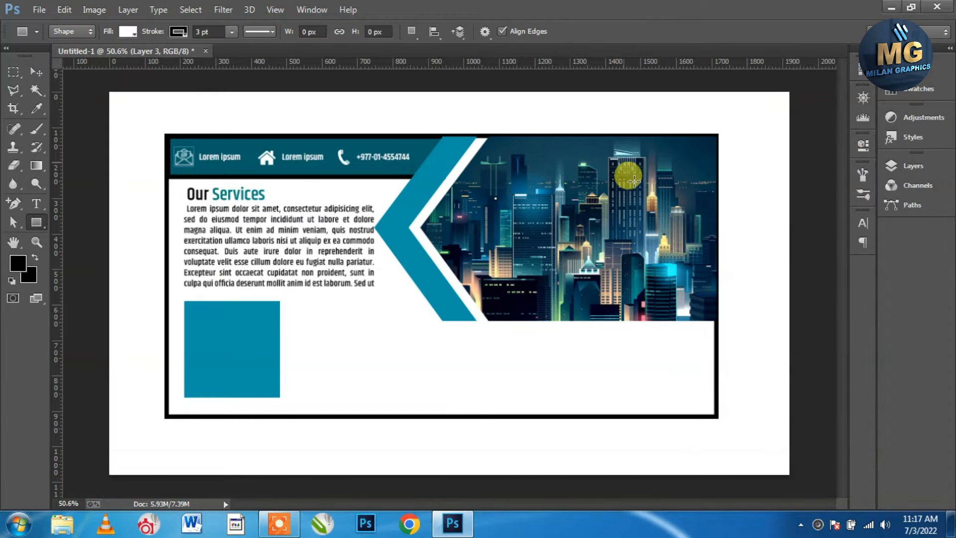
mouse_move(737, 228)
left_mouse_down()
mouse_move(619, 252)
mouse_move(534, 256)
mouse_move(519, 271)
mouse_move(533, 270)
left_mouse_up()
left_click(662, 220)
left_click(245, 321)
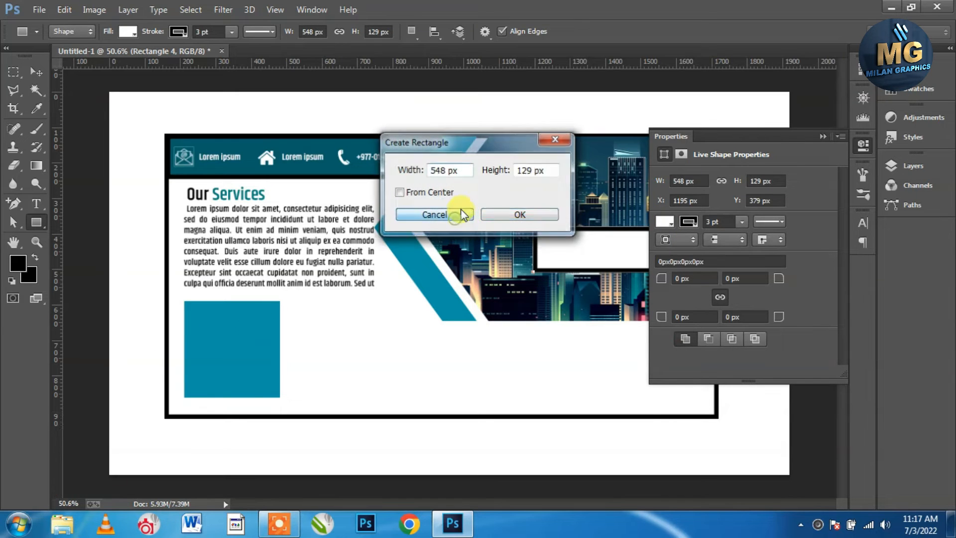
left_click(434, 215)
left_click(666, 223)
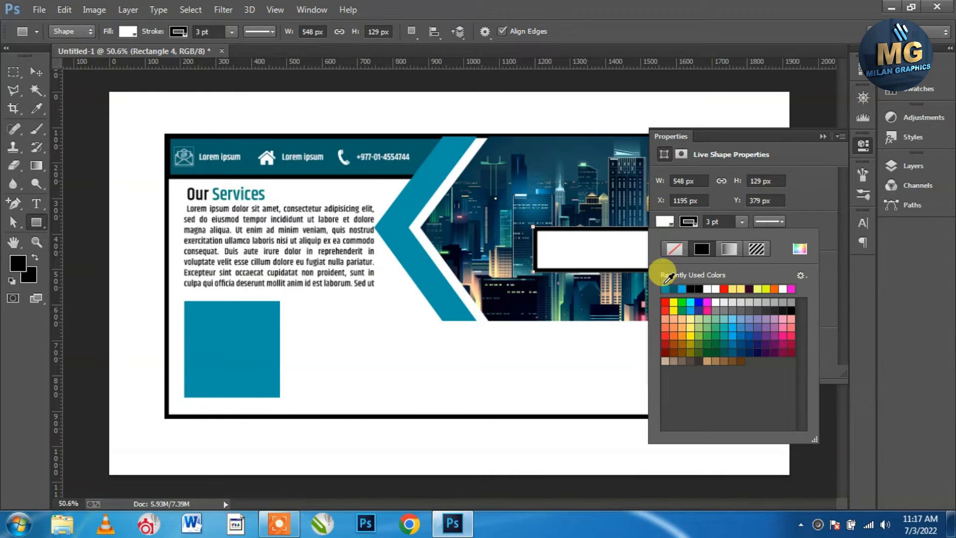
left_click(666, 289)
left_click(823, 136)
Slant the rectangle's left edge by adding an anchor point and nudging the bottom corner right
left_click(39, 73)
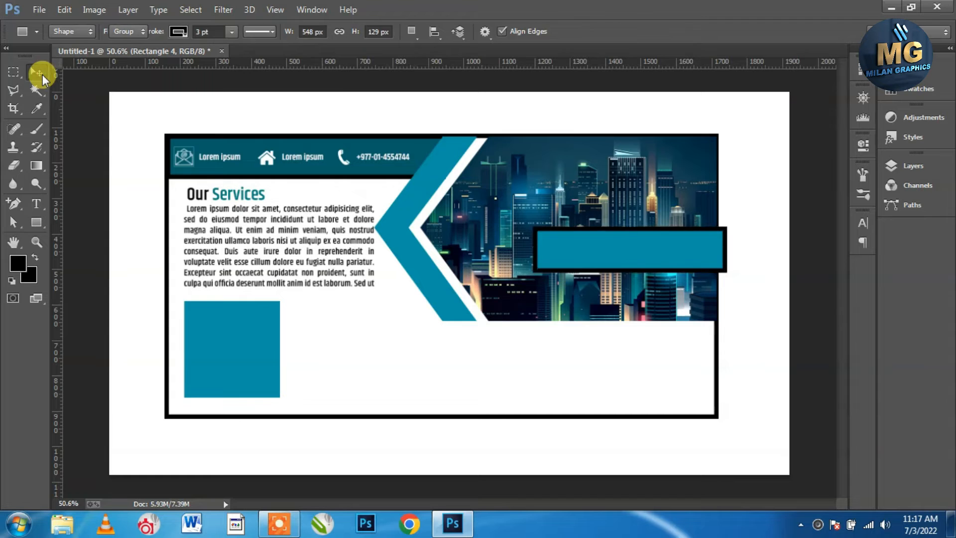
scroll(548, 239, "up", 4)
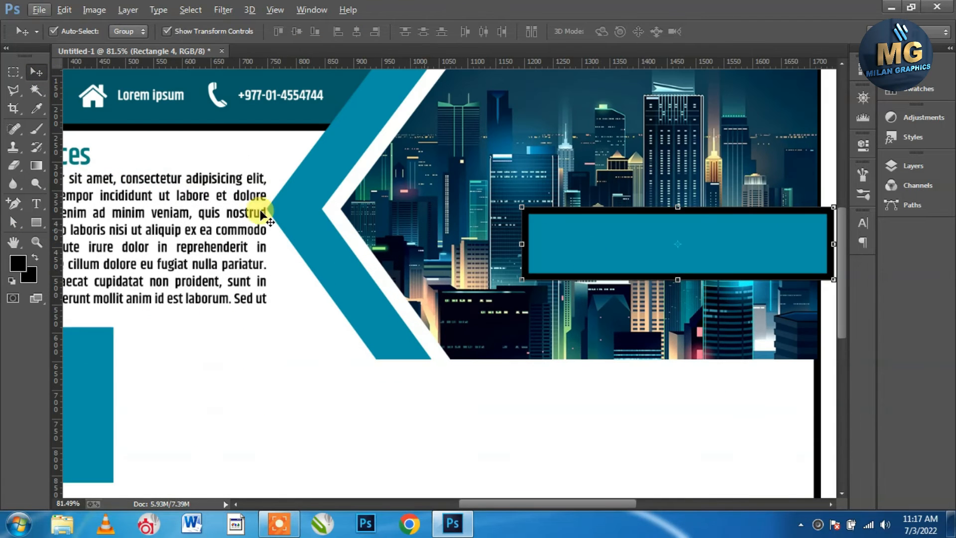
left_click(13, 204)
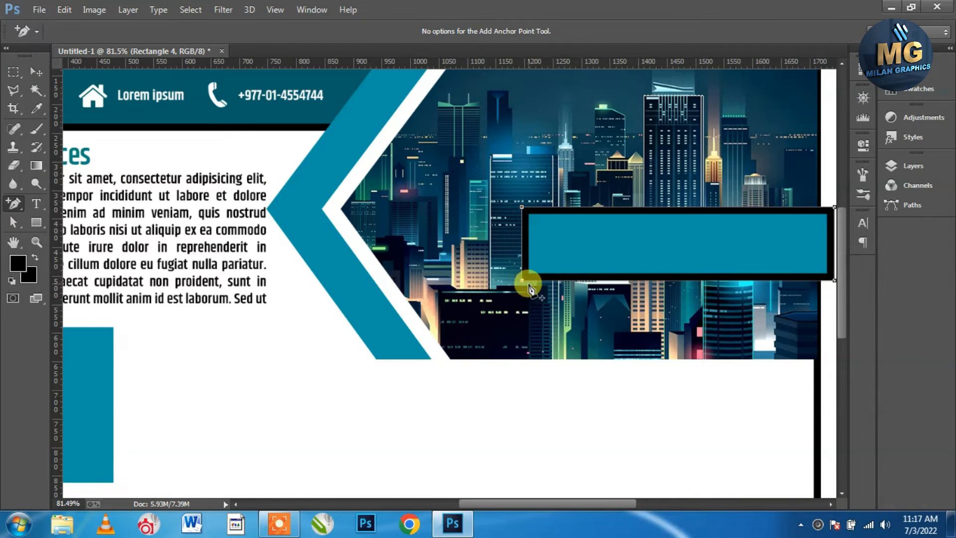
left_click(528, 283)
left_click(461, 210)
key("shift+Right")
key("shift+Right")
key("shift+Right")
key("shift+Right")
key("shift+Right")
key("shift+Right")
key("shift+Right")
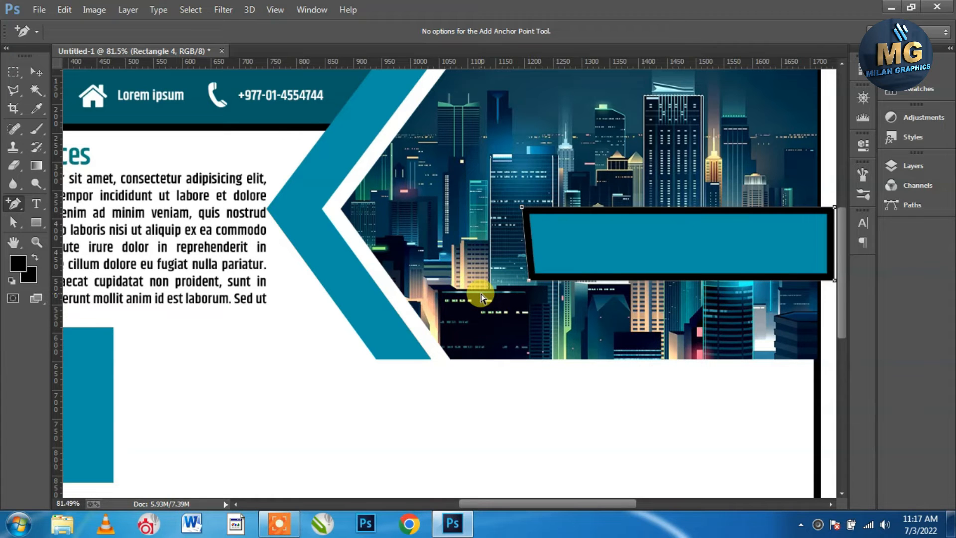
key("shift+Right")
key("shift+Right")
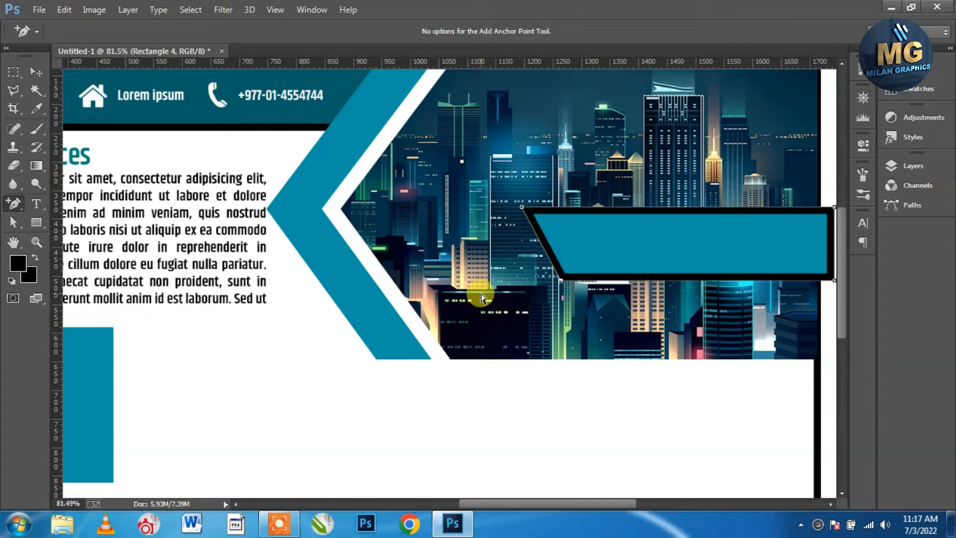
Remove the teal band's outline and lower its opacity to make it semi-transparent
left_click(38, 72)
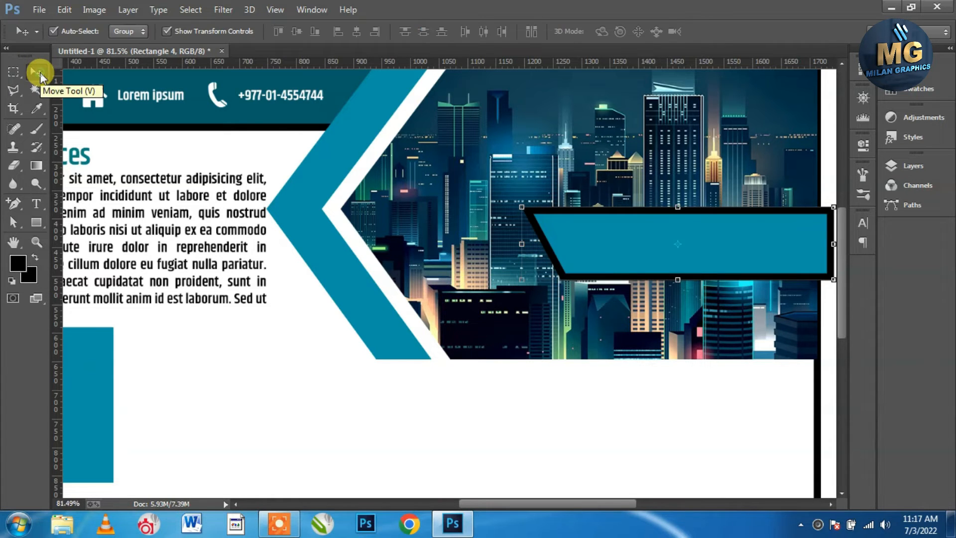
left_click(36, 222)
left_click(174, 29)
left_click(119, 58)
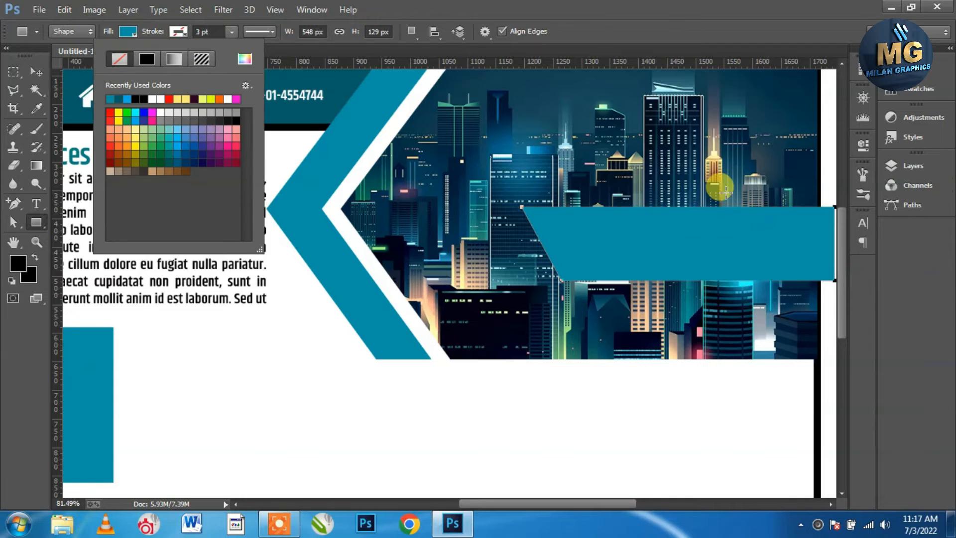
left_click(896, 166)
left_click(897, 165)
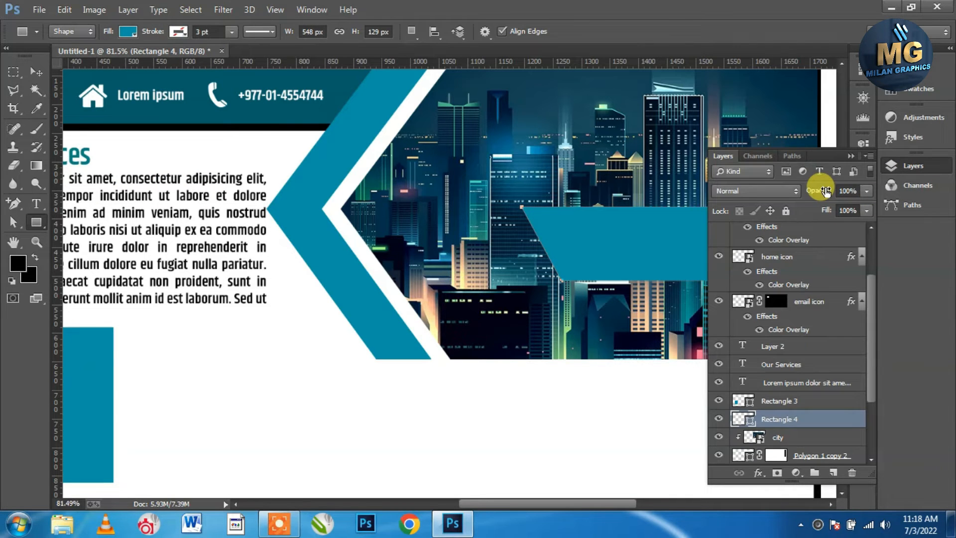
left_click_drag(826, 190, 813, 193)
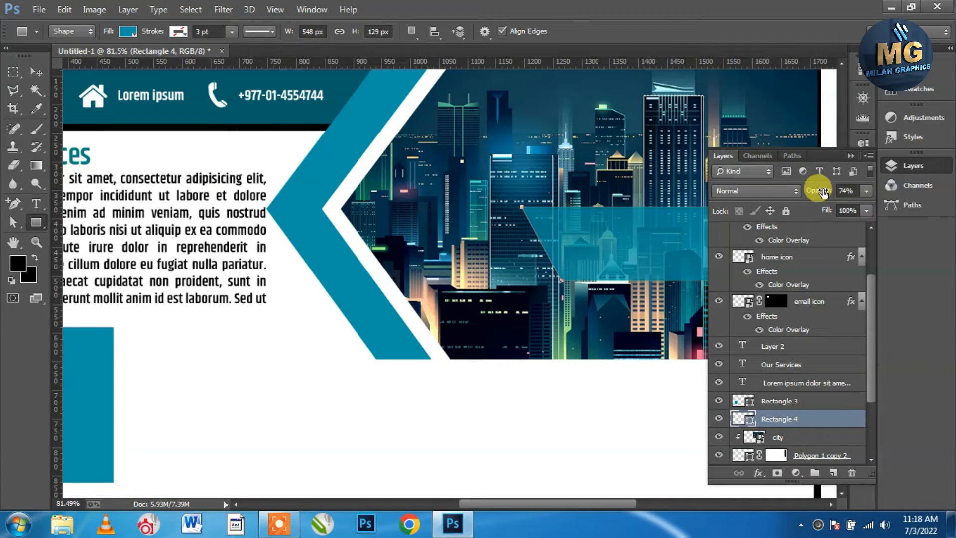
Clip Rectangle 4 to the city panel and fit the whole banner in view
left_click(851, 156)
left_click(911, 165)
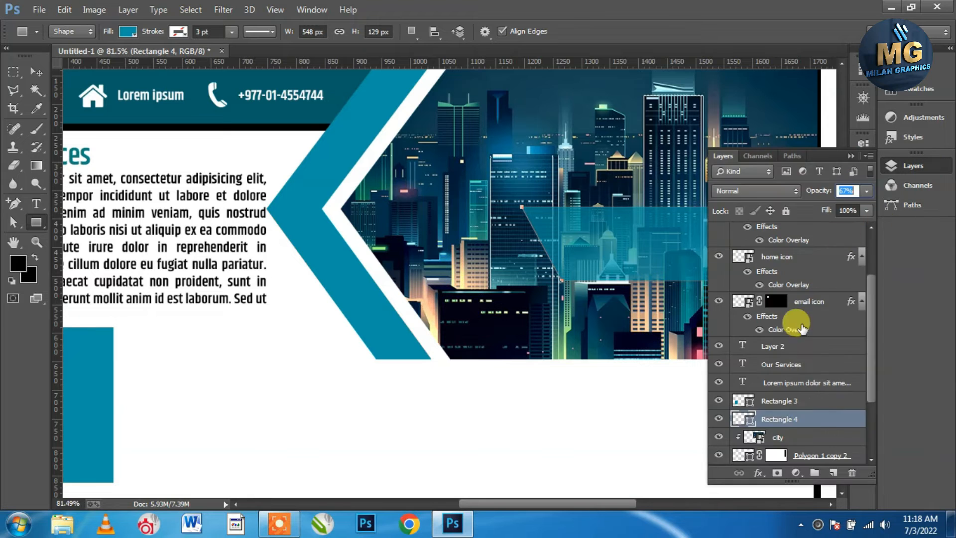
right_click(820, 417)
left_click(568, 250)
left_click(849, 156)
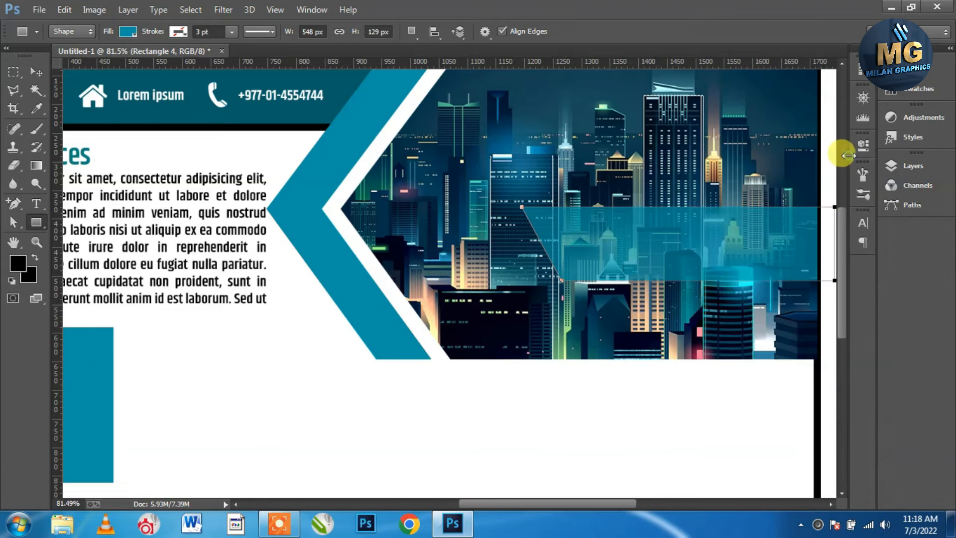
key("ctrl+0")
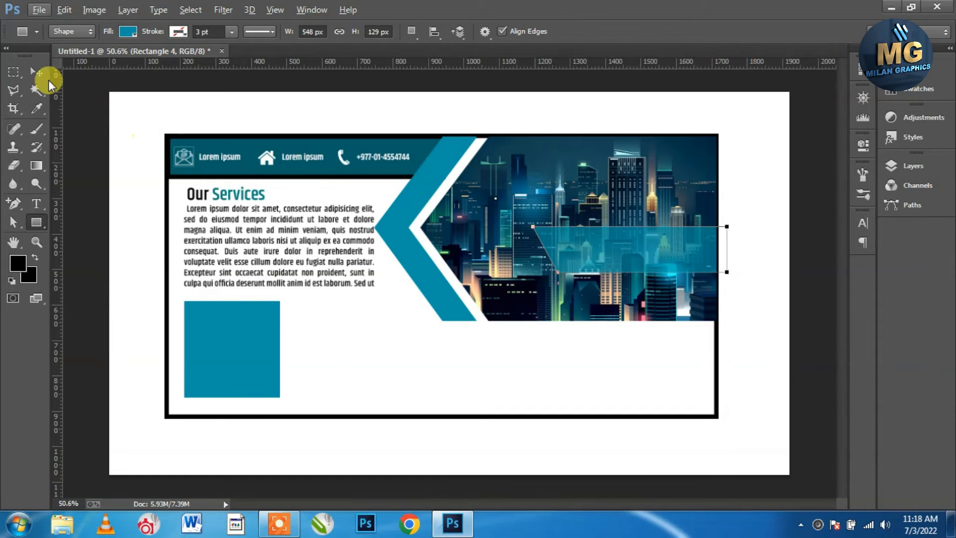
left_click(32, 70)
left_click(141, 311)
scroll(368, 332, "up", 1)
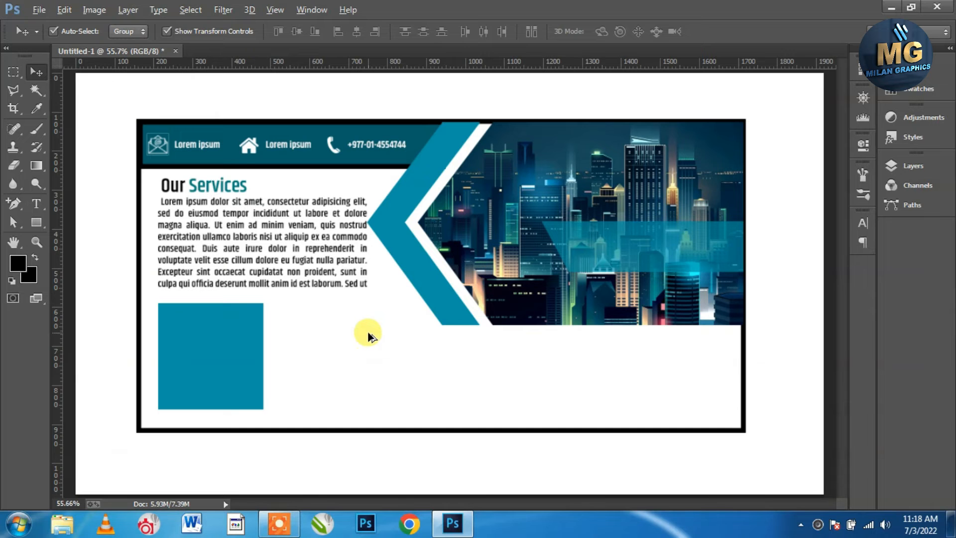
scroll(369, 336, "up", 1)
left_click(39, 10)
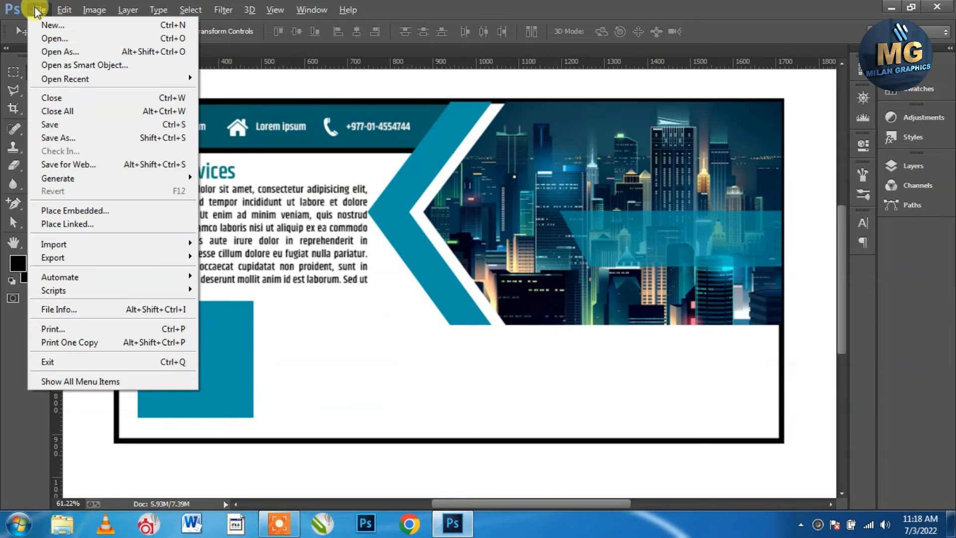
Place the fb image embedded and marquee-select the square Facebook icon area
left_click(97, 211)
left_click(436, 120)
left_click(664, 393)
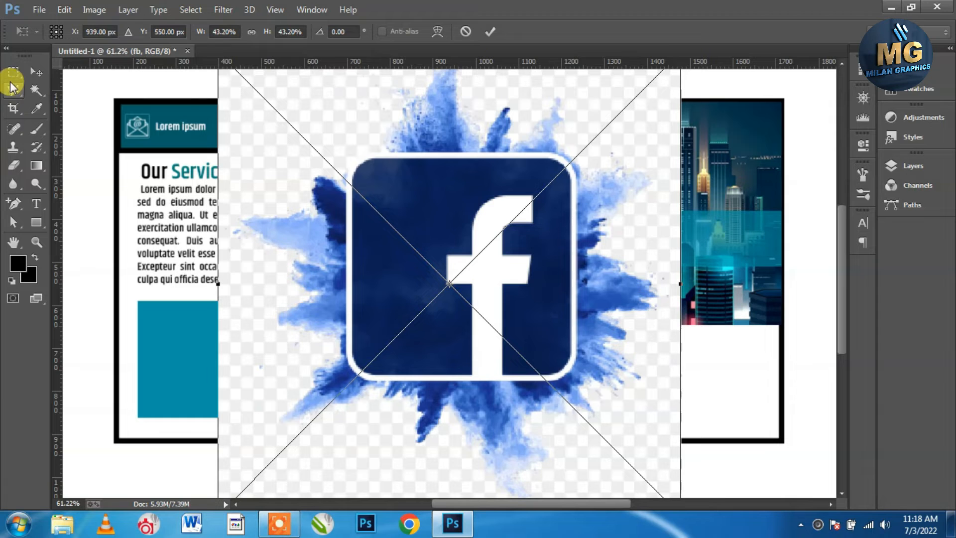
left_click(13, 74)
left_click(436, 207)
left_click_drag(352, 158, 571, 372)
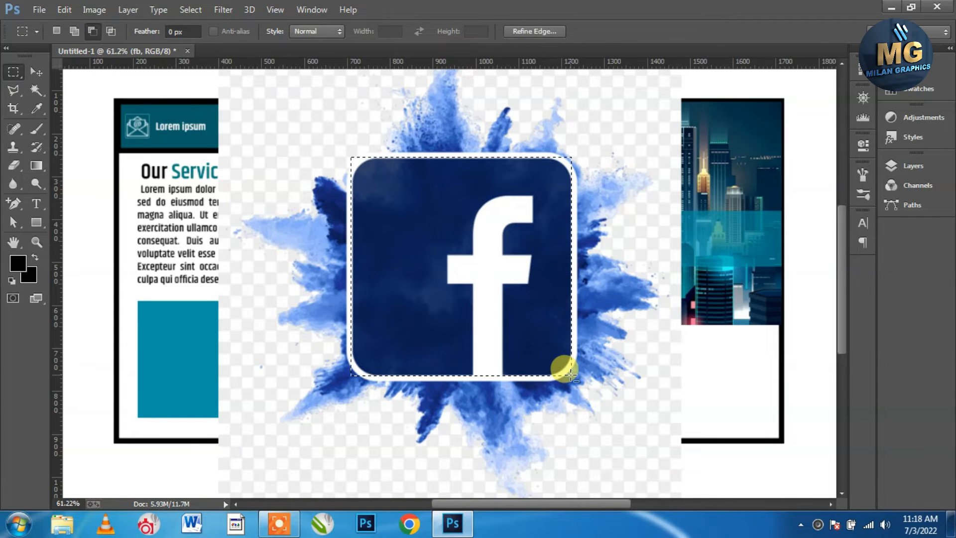
Mask away the blue smoke around the Facebook icon with a layer mask on fb
left_click(198, 10)
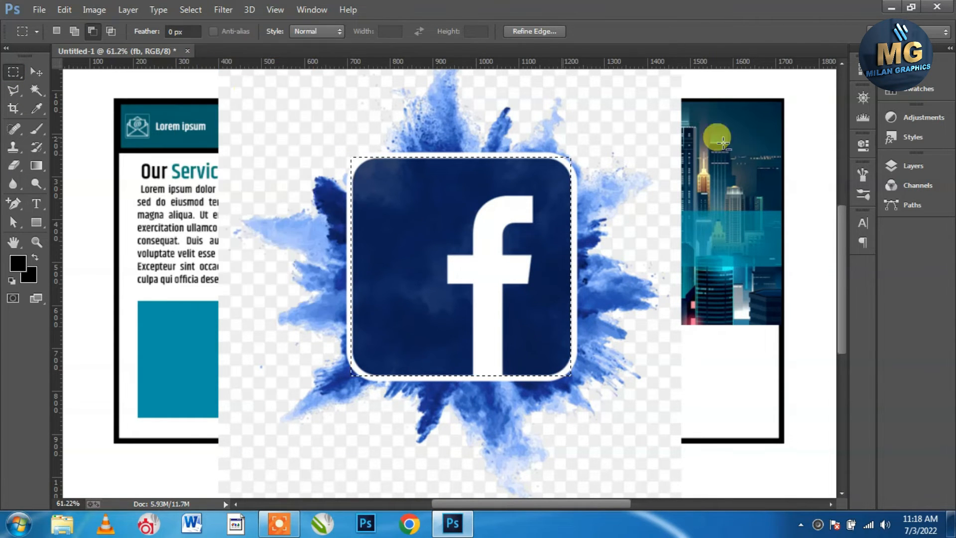
left_click(914, 166)
scroll(791, 368, "down", 2)
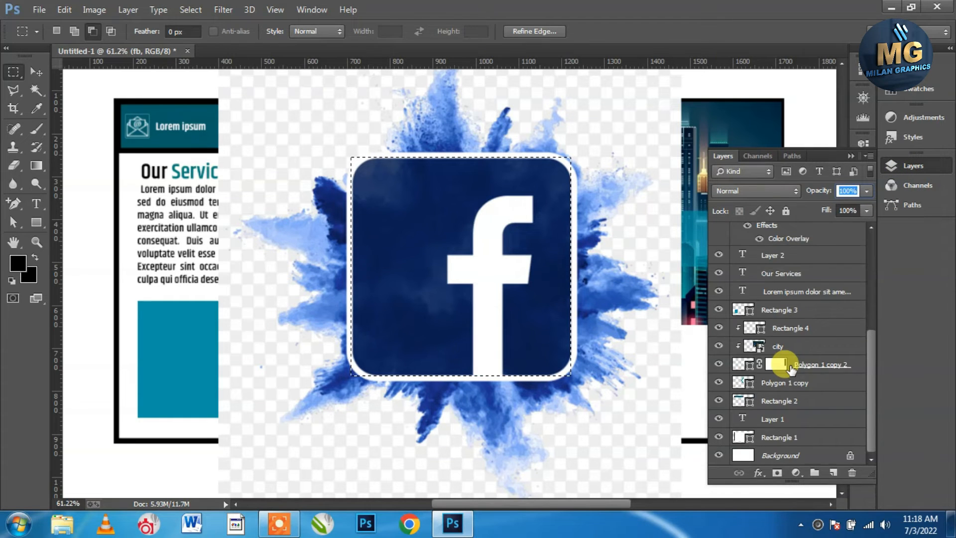
scroll(782, 363, "up", 6)
left_click(777, 472, "alt")
key("ctrl+z")
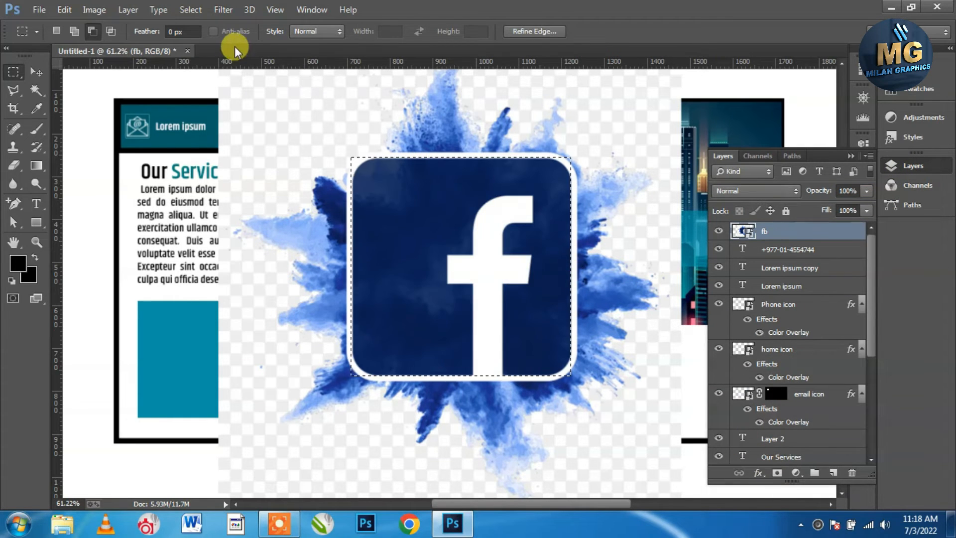
left_click(190, 9)
left_click(202, 74)
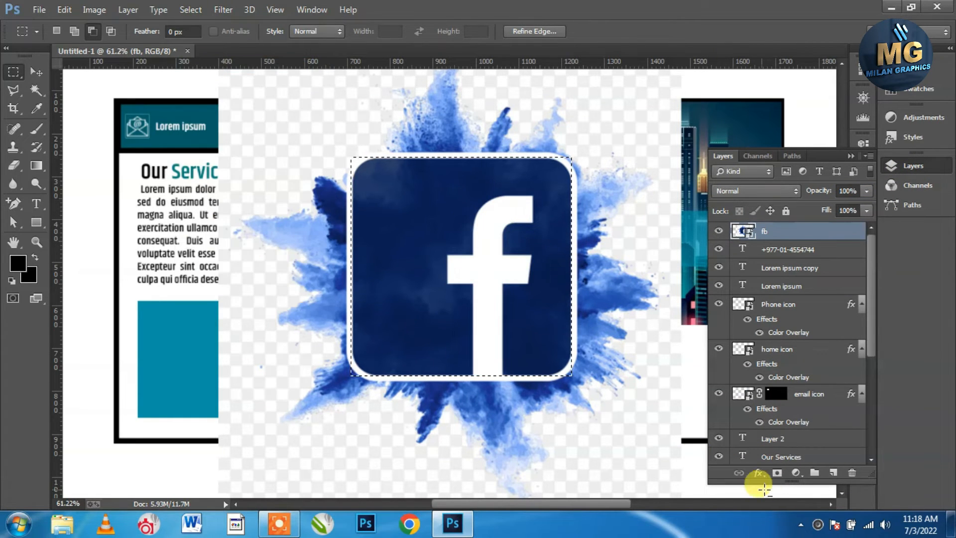
left_click(777, 472)
Shrink the Facebook icon to 12.22% and position it beside the lower-left teal square
left_click(38, 74)
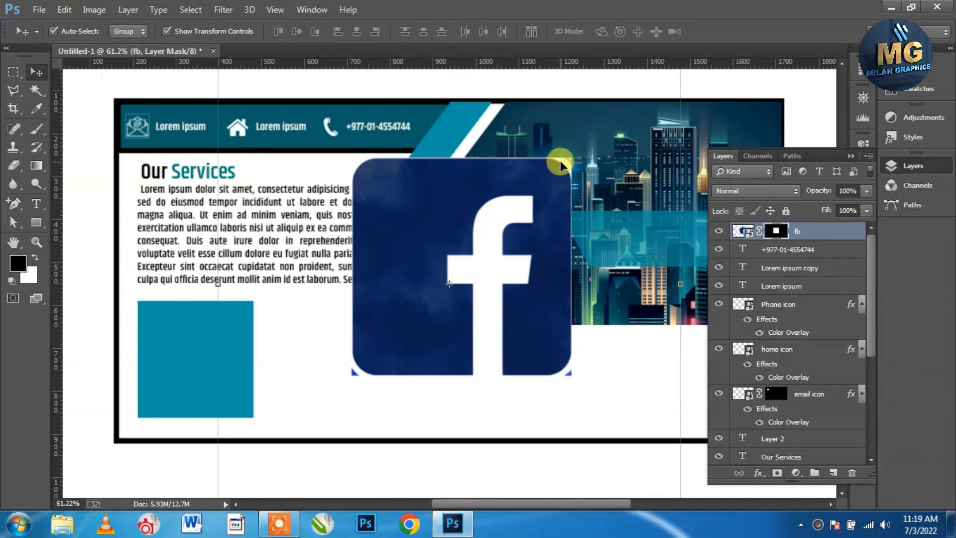
right_click(561, 167)
left_click(587, 185)
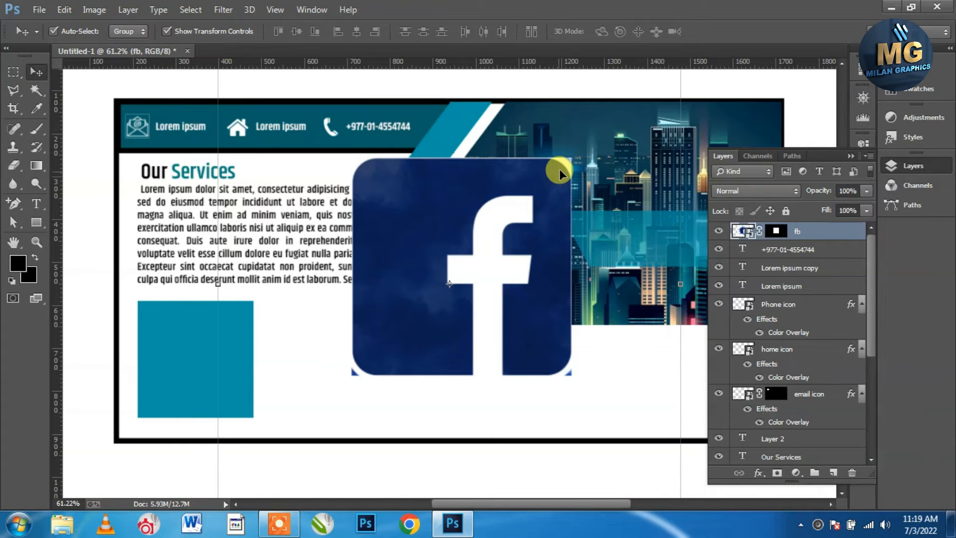
key("ctrl+minus")
key("ctrl+t")
left_click_drag(601, 126, 289, 317)
scroll(424, 279, "up", 2)
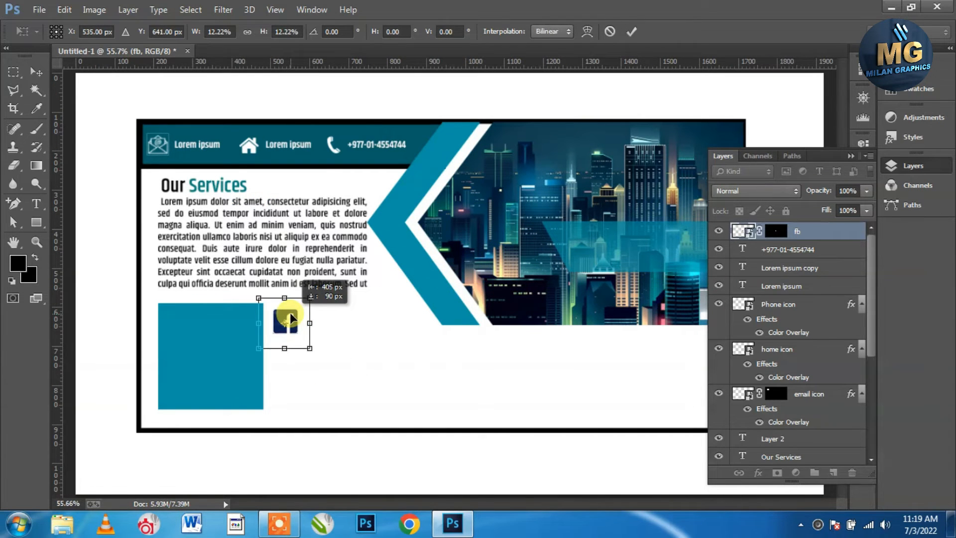
key("Up")
key("Up")
key("Up")
key("Up")
key("Up")
key("Up")
key("Up")
key("Up")
key("Up")
key("Up")
key("Up")
key("Up")
key("Up")
key("Up")
key("Up")
key("Up")
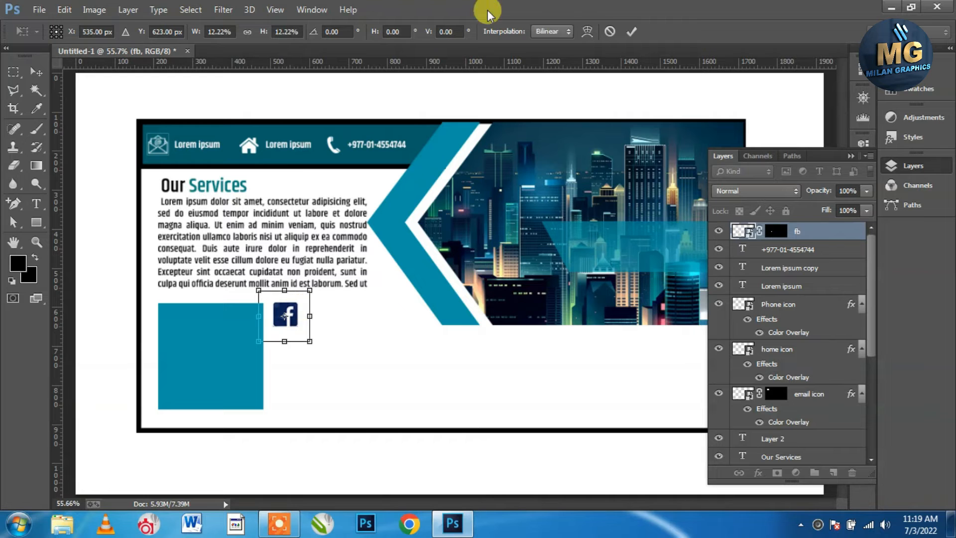
left_click(632, 31)
Place Instagram-Icon embedded, scaled to about 1.07%, just below the Facebook icon
left_click(39, 9)
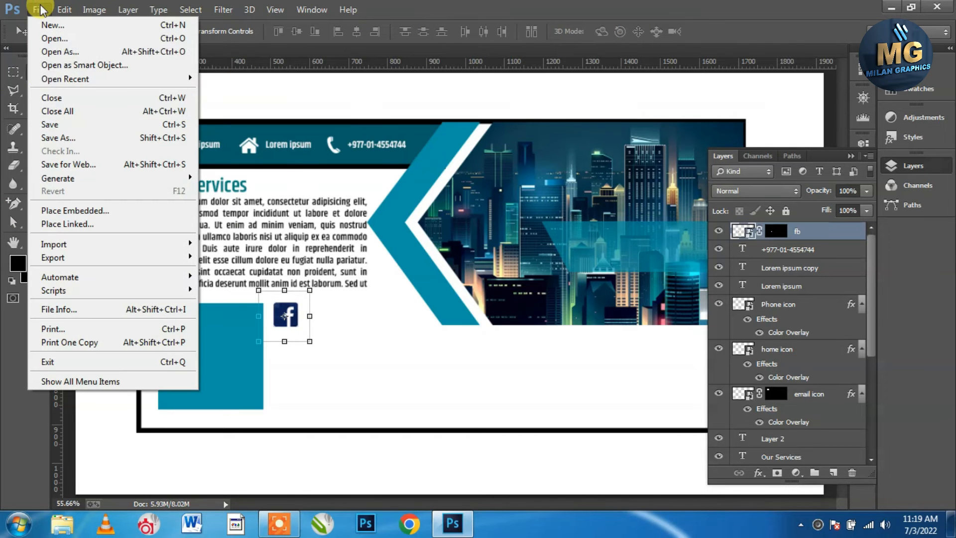
left_click(61, 215)
left_click(575, 121)
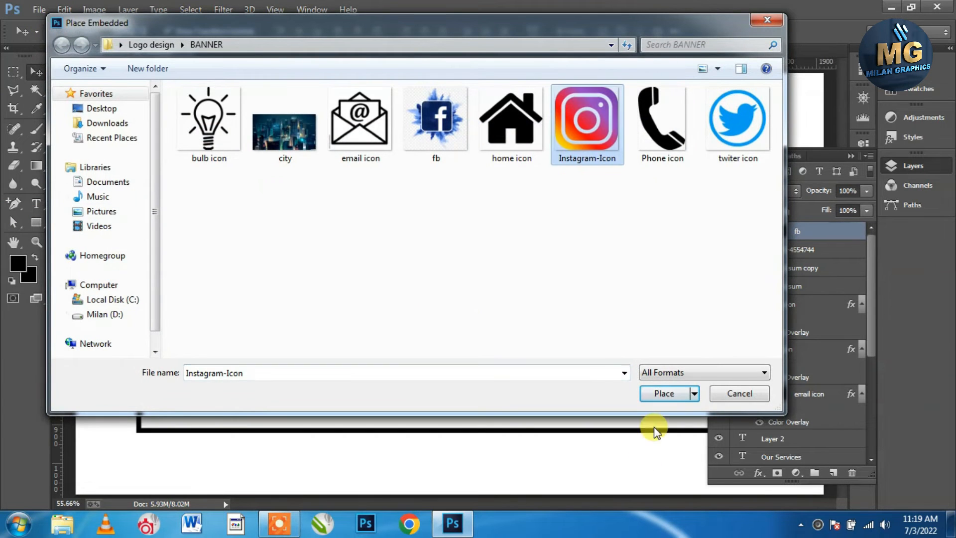
left_click(664, 393)
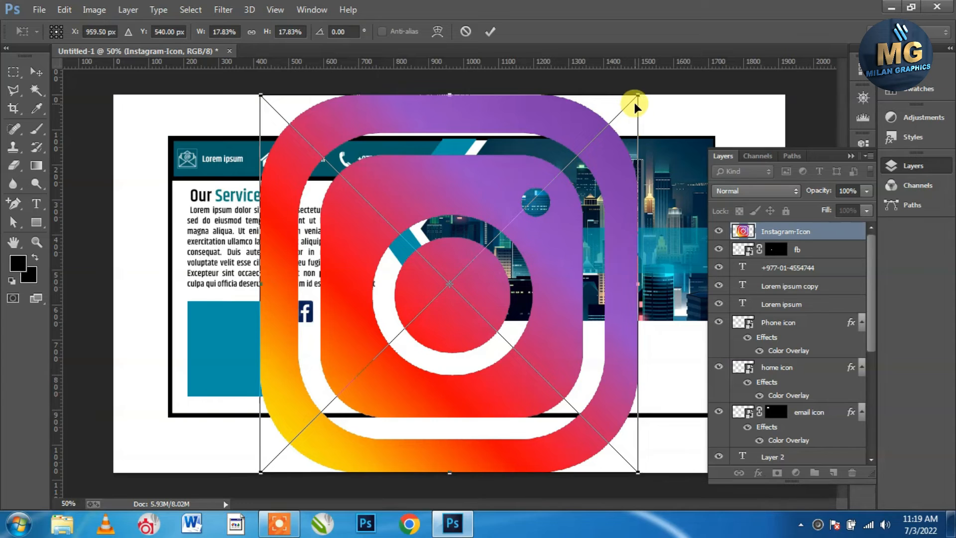
left_click_drag(638, 93, 279, 397)
scroll(286, 267, "up", 3)
left_click_drag(324, 432, 268, 410)
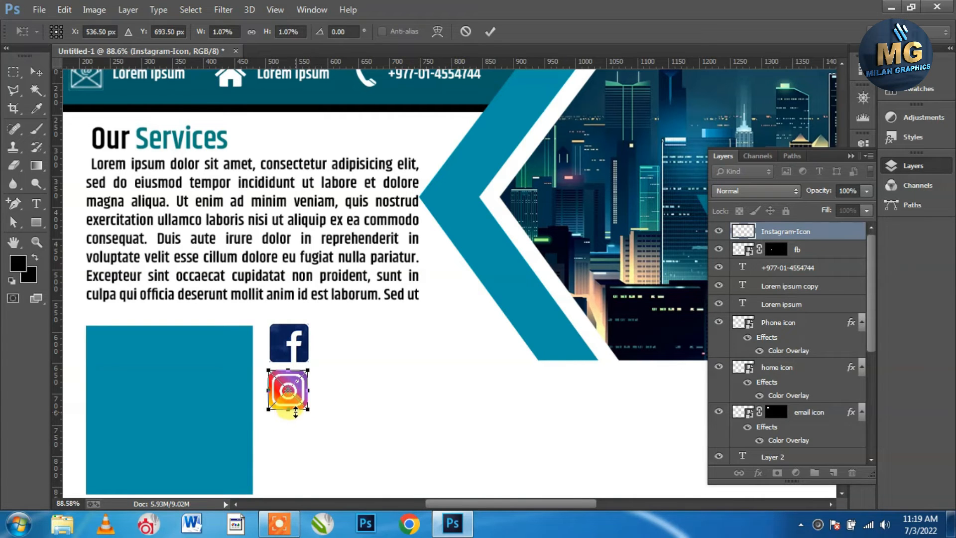
key("Return")
scroll(344, 373, "down", 2)
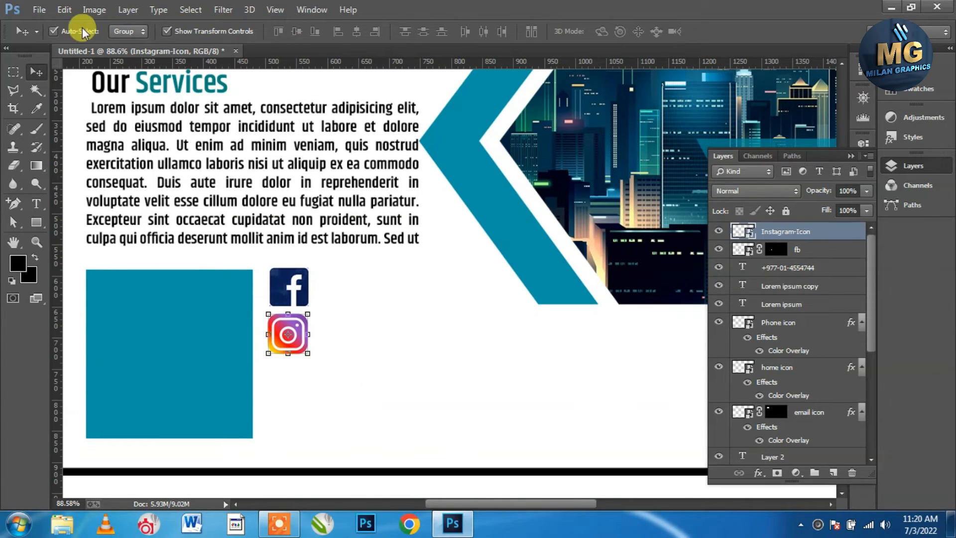
left_click(39, 10)
left_click(79, 211)
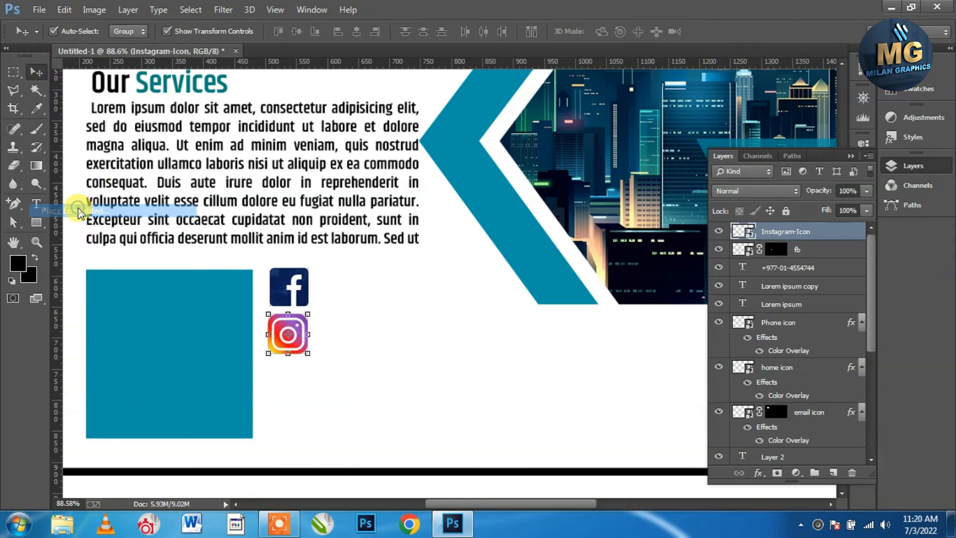
Place the Twitter icon into the banner, shrinking and nudging it into rough position
double_click(722, 125)
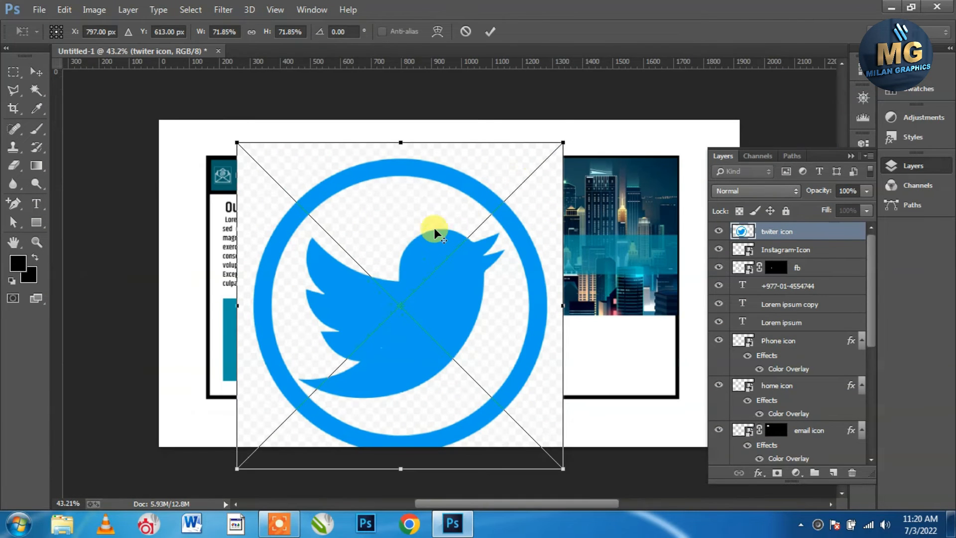
left_click_drag(562, 143, 530, 175)
left_click_drag(491, 238, 489, 229)
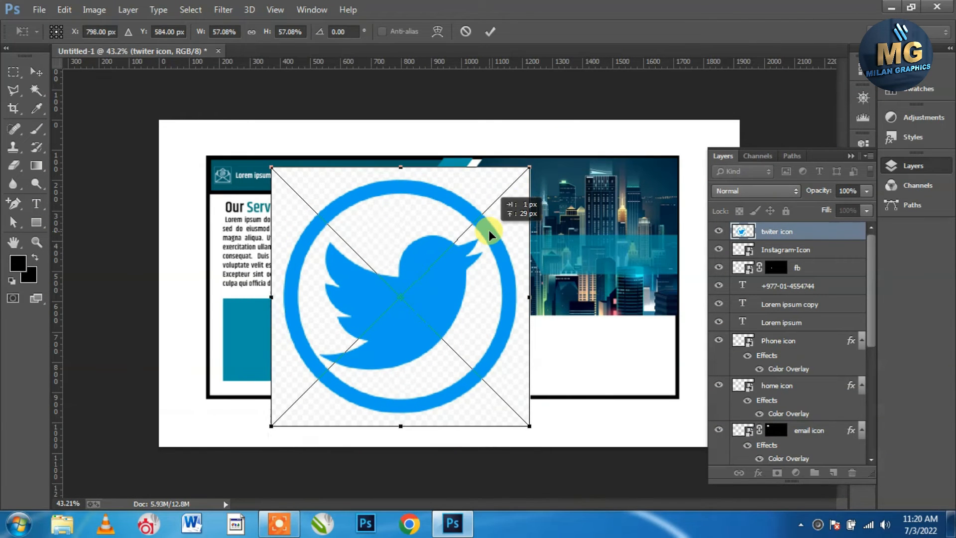
key("Return")
Mask out the Twitter icon's square background using an inverted Magic Wand selection
left_click(36, 89)
left_click(499, 187)
left_click(778, 473)
key("ctrl+z")
left_click(197, 14)
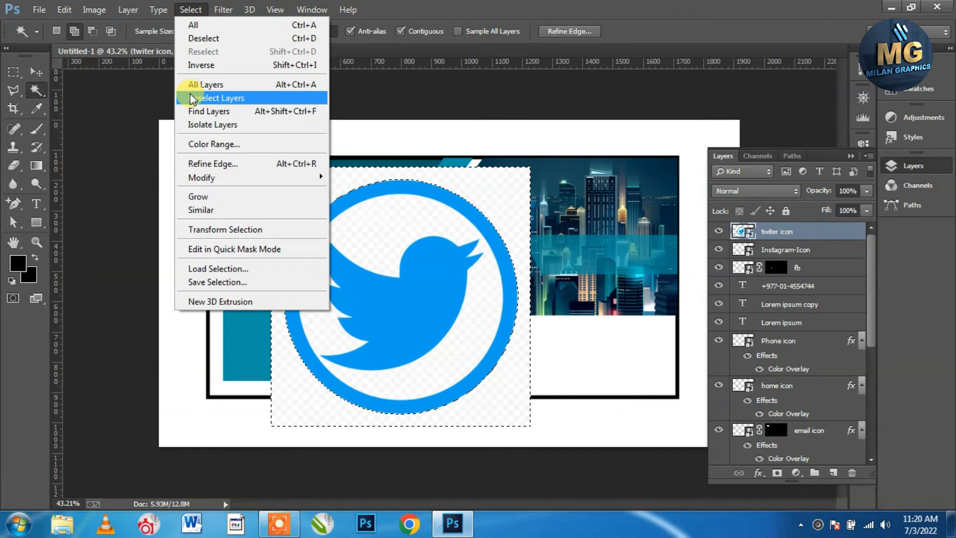
left_click(203, 63)
left_click(777, 473)
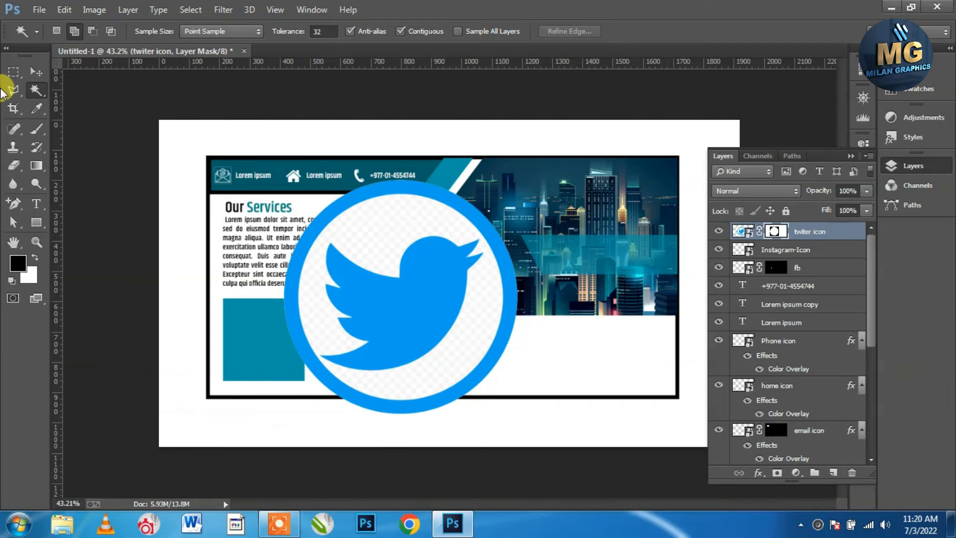
Scale the Twitter icon down to 8.74% and place it below the Instagram icon
left_click(36, 71)
left_click_drag(532, 168, 419, 284)
scroll(265, 304, "up", 1)
scroll(264, 302, "up", 3)
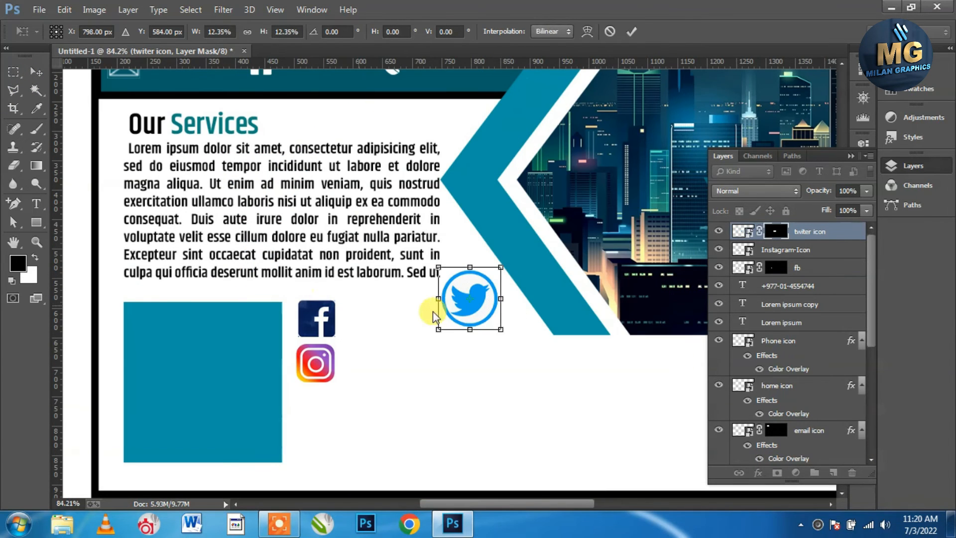
left_click_drag(483, 294, 326, 405)
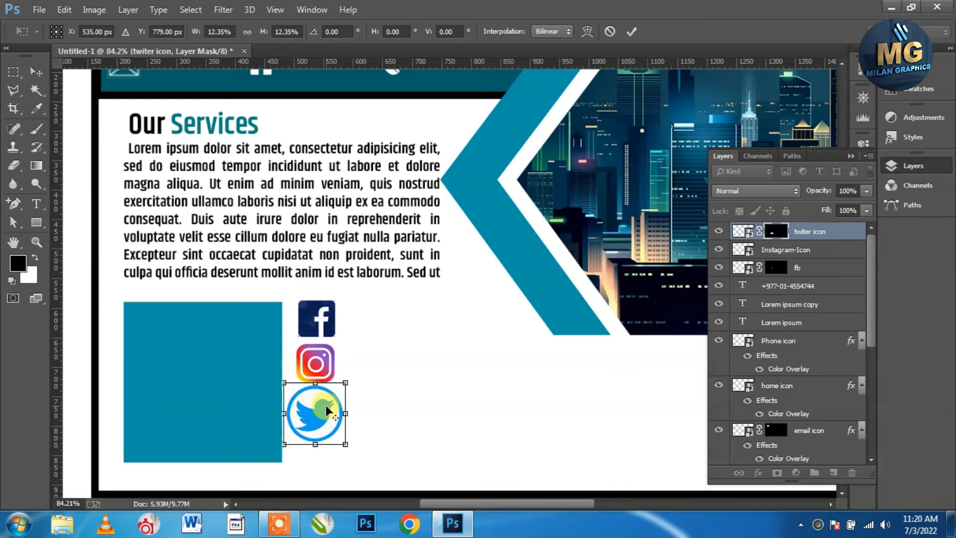
scroll(325, 405, "up", 2)
scroll(313, 423, "up", 1)
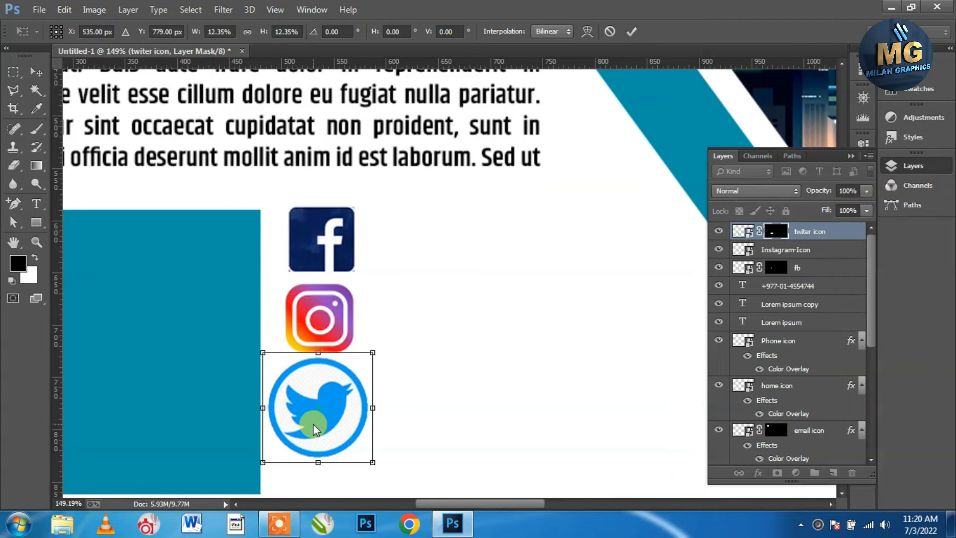
left_click_drag(372, 352, 359, 370)
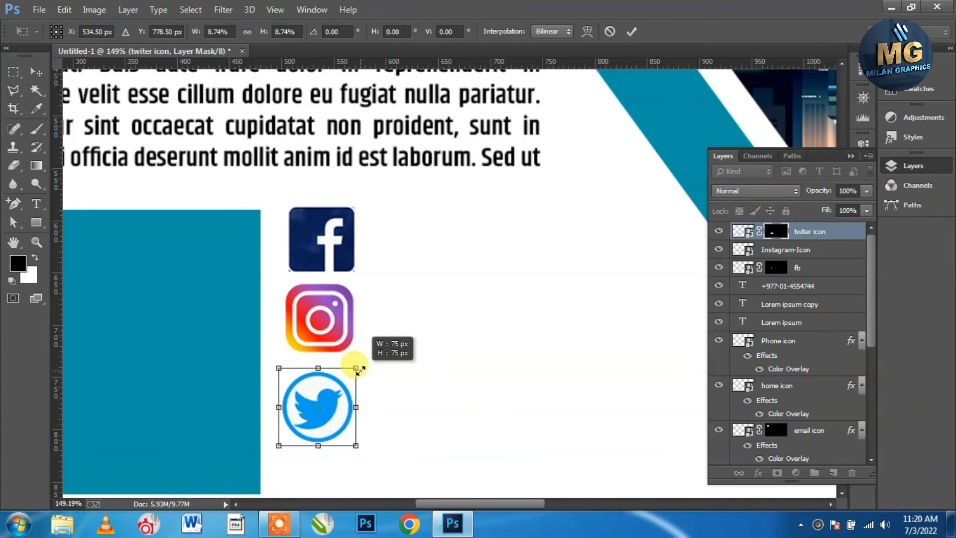
scroll(364, 366, "down", 3)
left_click_drag(335, 329, 330, 374)
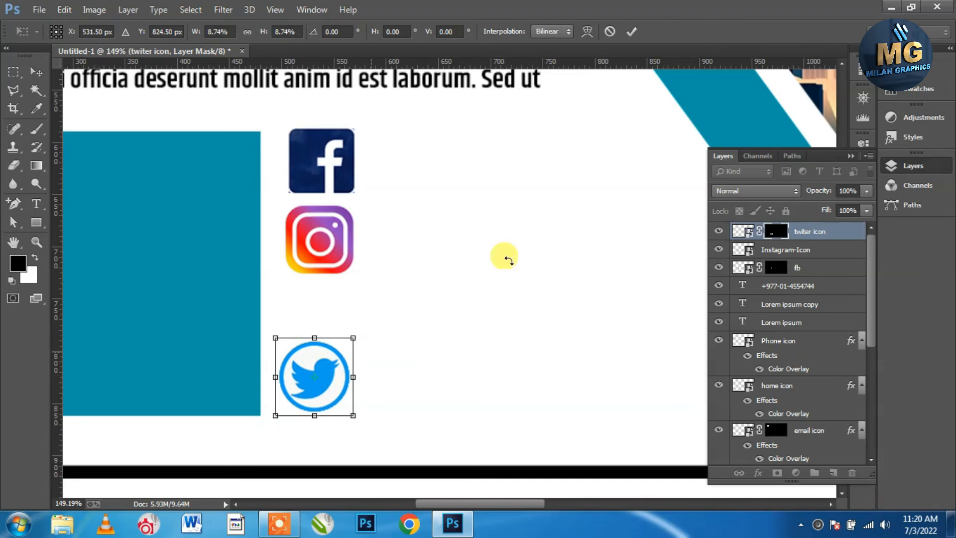
left_click(640, 35)
Centre the Facebook, Instagram and Twitter icons horizontally and space them evenly vertically
left_click(338, 243, "shift")
left_click(326, 166, "shift")
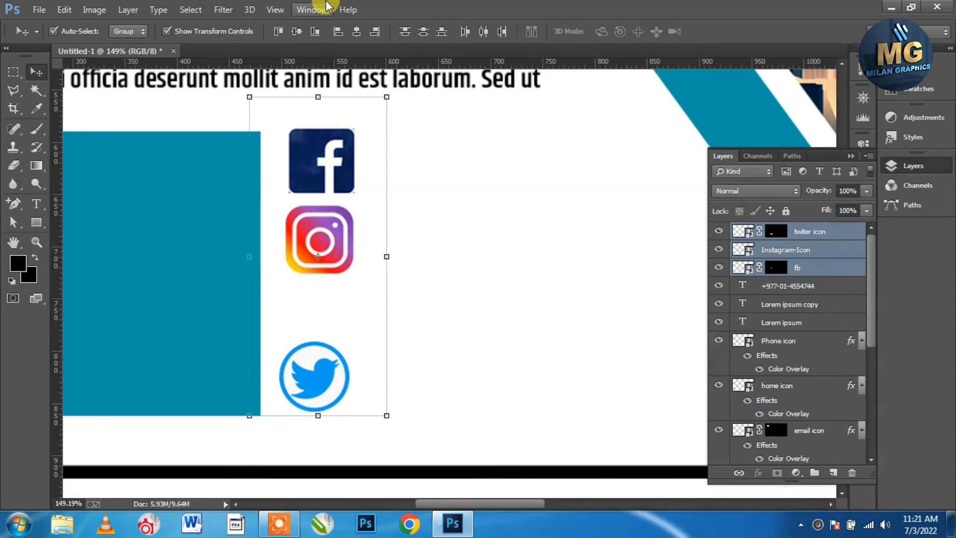
left_click(356, 33)
left_click(419, 33)
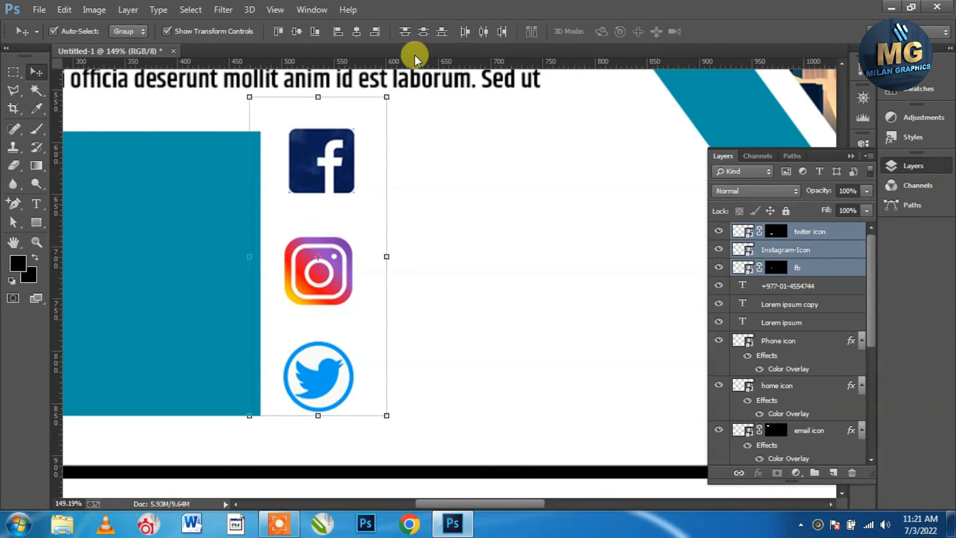
scroll(423, 228, "down", 3)
left_click(526, 202)
scroll(526, 202, "down", 3)
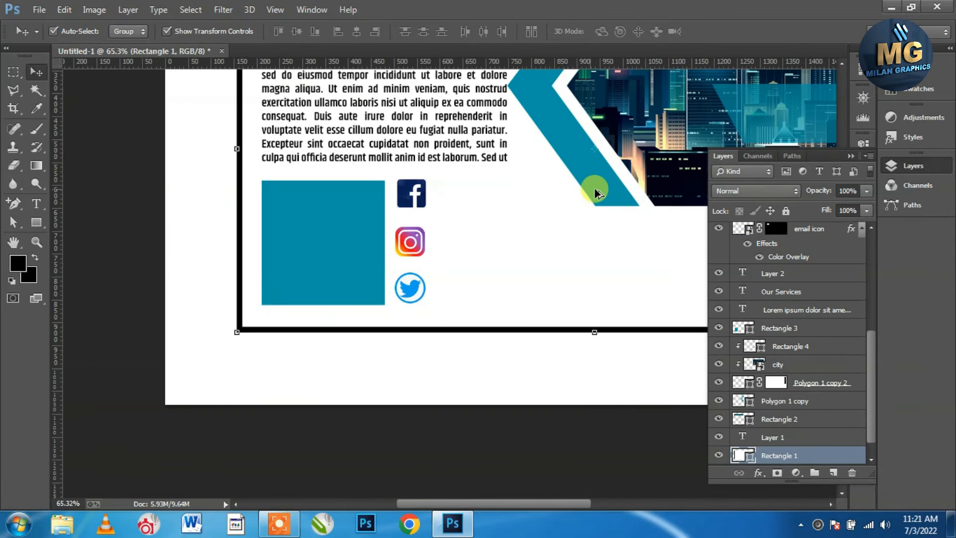
scroll(593, 187, "up", 2)
key("t")
scroll(827, 240, "up", 4)
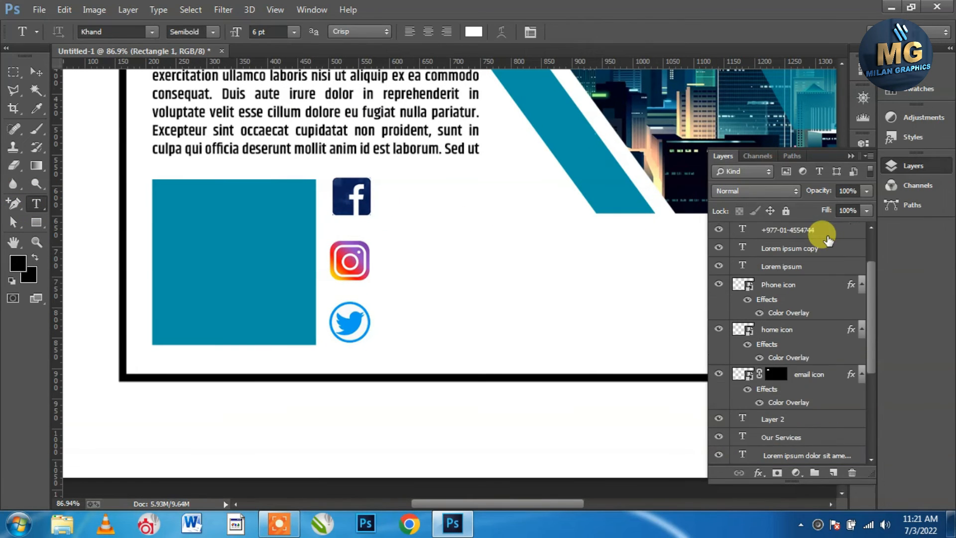
Create a black paragraph text box beside the Facebook icon filled with lorem ipsum
left_click(822, 231)
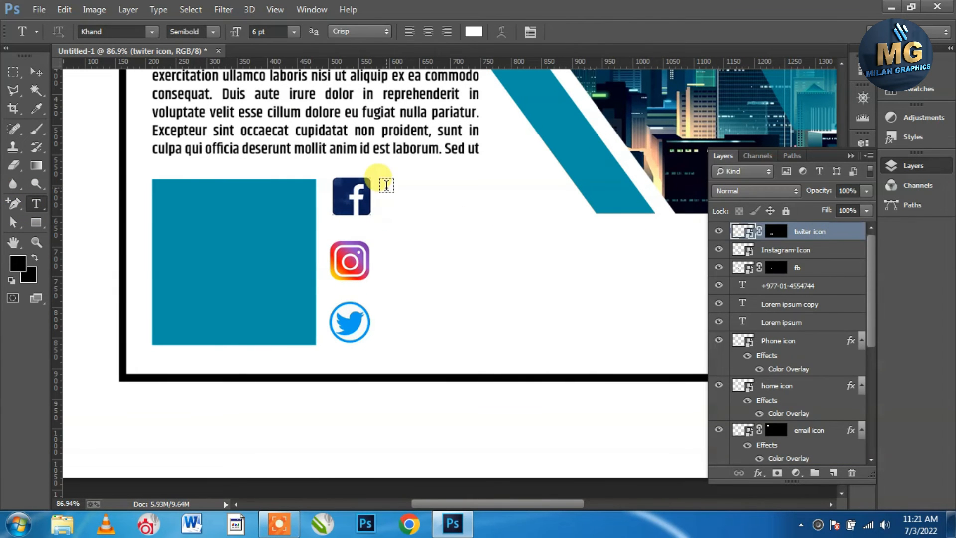
left_click(474, 32)
left_click_drag(560, 325, 519, 439)
key("Return")
left_click_drag(389, 180, 568, 222)
left_click(158, 10)
left_click(200, 263)
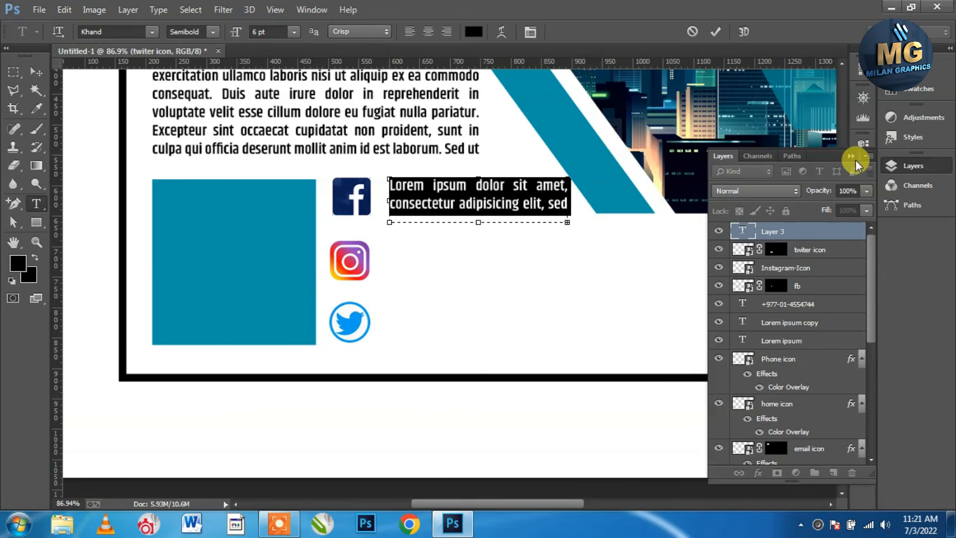
Set the lorem ipsum caption's font size to 4 pt
left_click(852, 158)
left_click(863, 223)
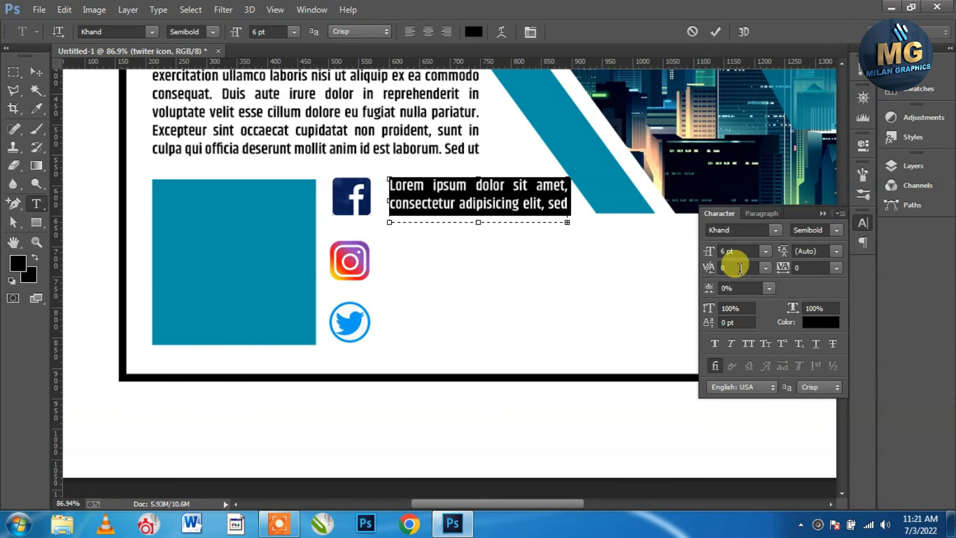
left_click_drag(743, 250, 653, 252)
type("4")
key("Return")
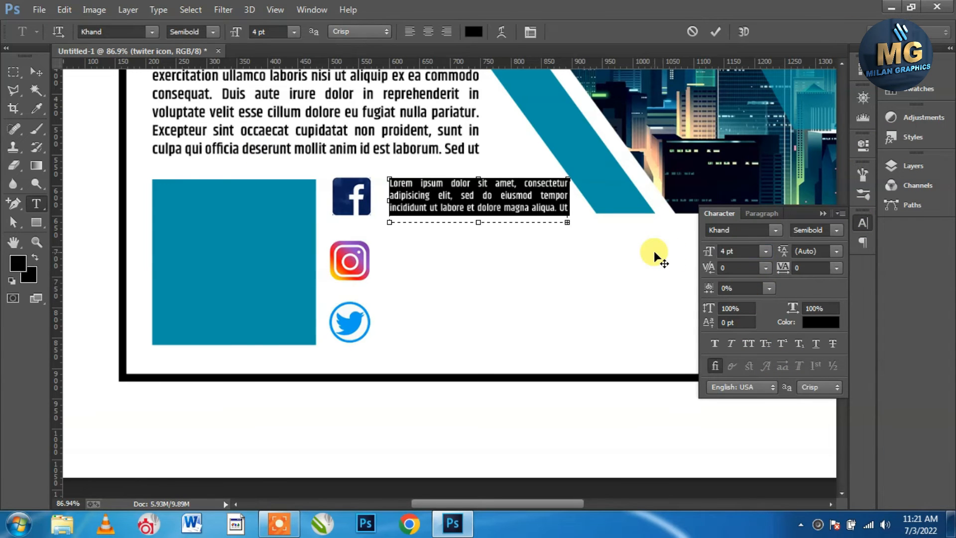
Duplicate the caption beside the Instagram and Twitter icons, then shift all three captions left
left_click(35, 72)
left_click_drag(444, 205, 449, 331)
key("Down")
key("Down")
key("Down")
key("Down")
key("Down")
key("Down")
key("Down")
key("Down")
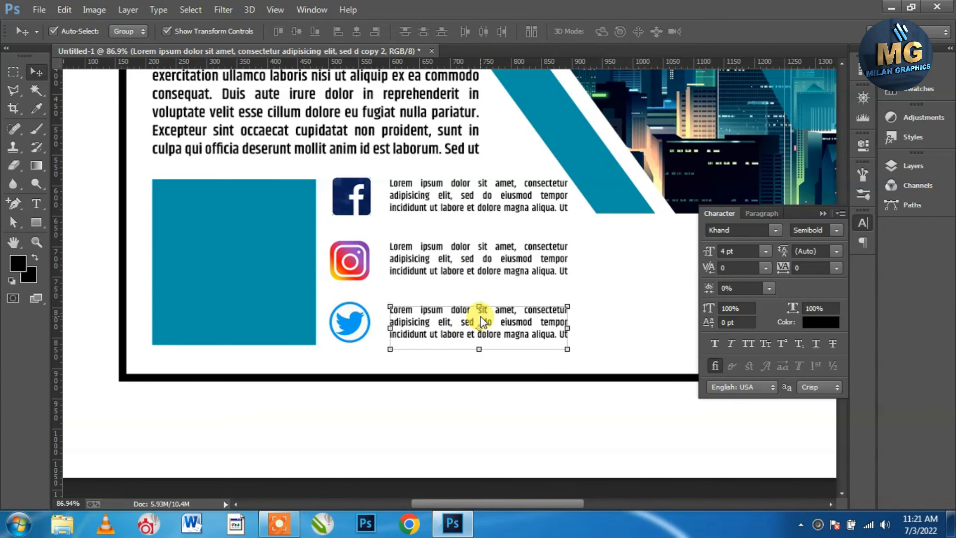
left_click(476, 427)
left_click(447, 206)
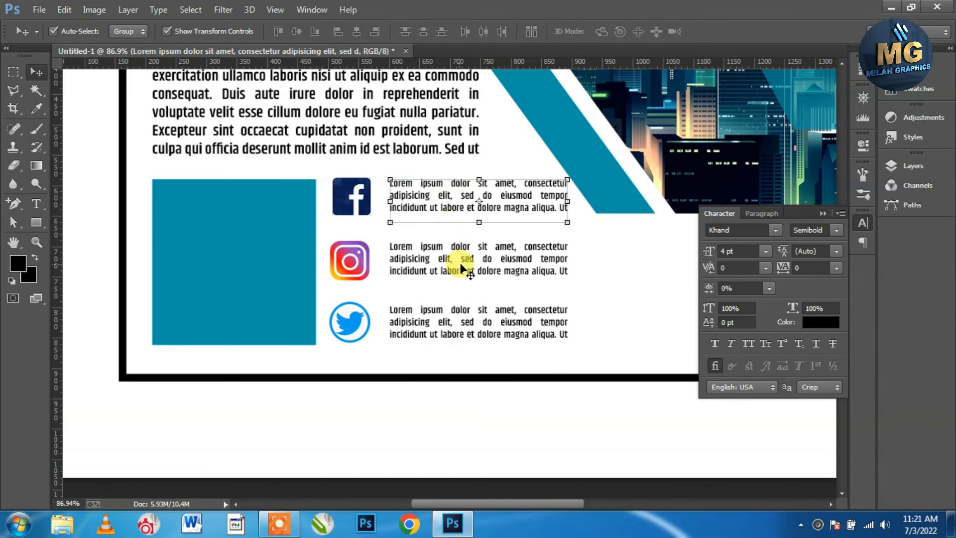
left_click(461, 256, "shift")
left_click(463, 309, "shift")
key("Left")
key("Left")
key("Left")
key("Left")
key("Left")
key("Left")
key("Left")
key("Left")
left_click(487, 400)
scroll(416, 268, "down", 4)
scroll(384, 276, "up", 1)
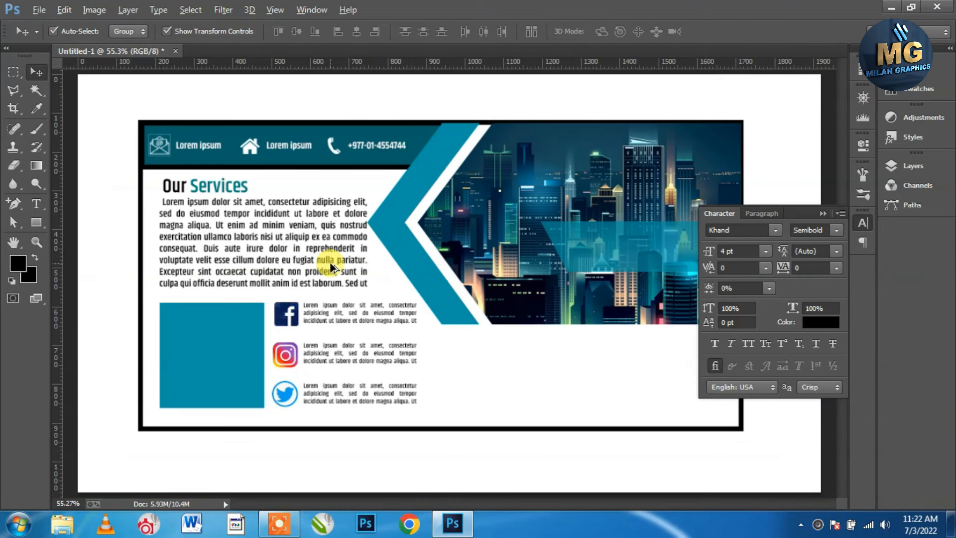
Centre-align the logo text at 10 pt and shift it right within the teal box
left_click(35, 203)
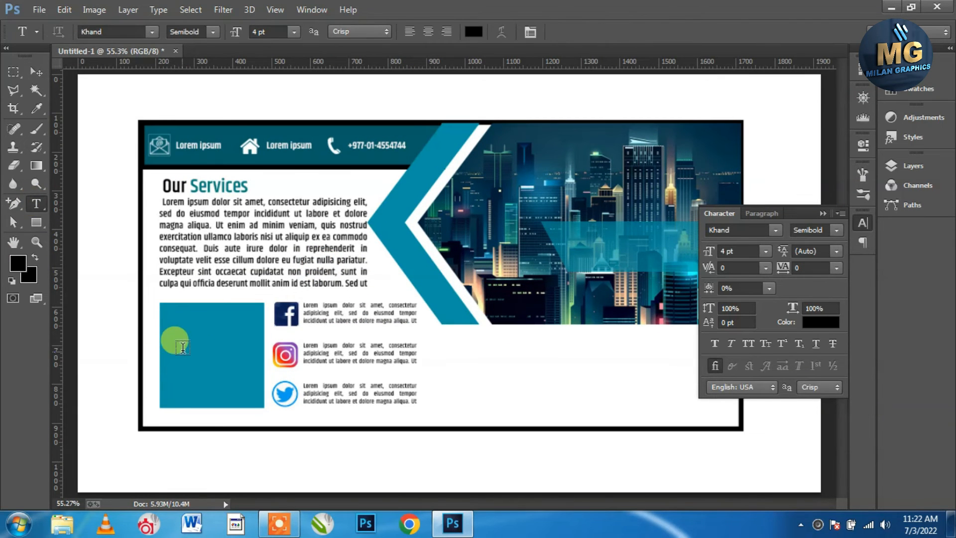
scroll(157, 359, "up", 3)
type("our Logo")
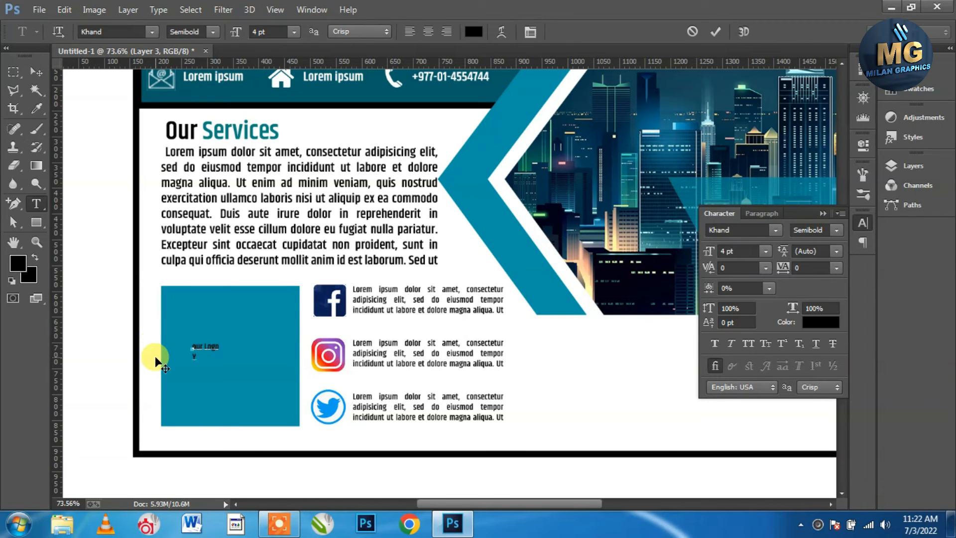
left_click(429, 36)
left_click_drag(273, 31, 222, 32)
type("10")
key("Return")
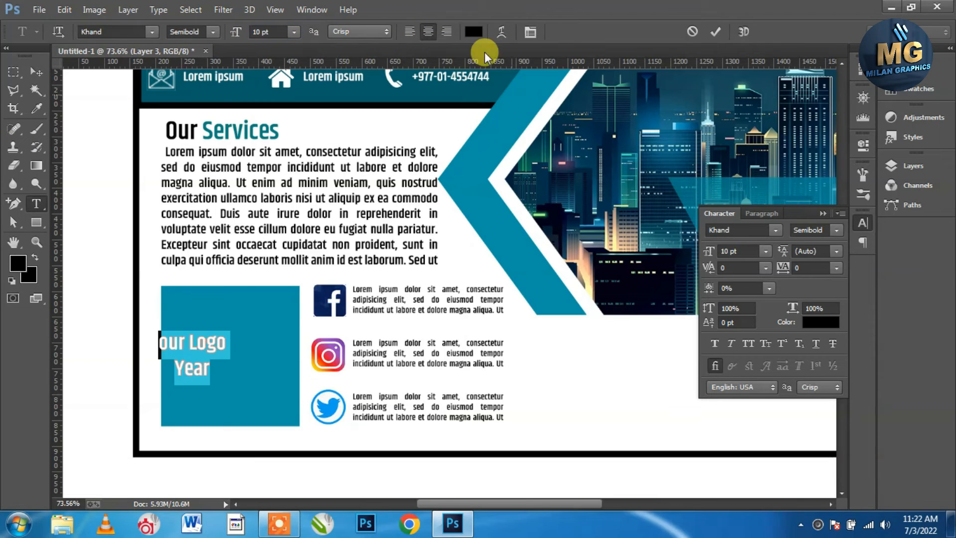
left_click(36, 71)
left_click_drag(199, 367, 232, 349)
Correct the first word to 'Your' and nudge the logo text about 26 px right
left_click(37, 203)
left_click(216, 338)
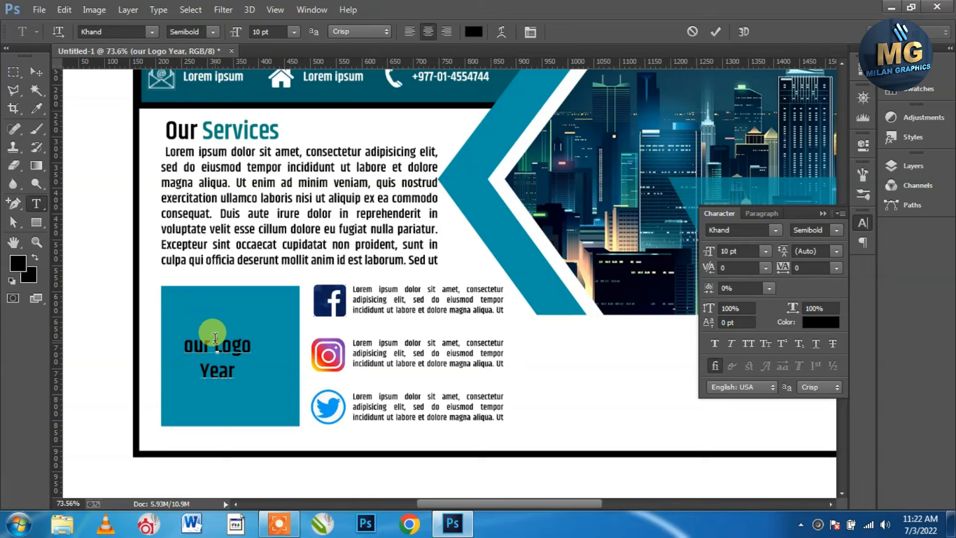
left_click(36, 71)
left_click_drag(240, 349, 254, 348)
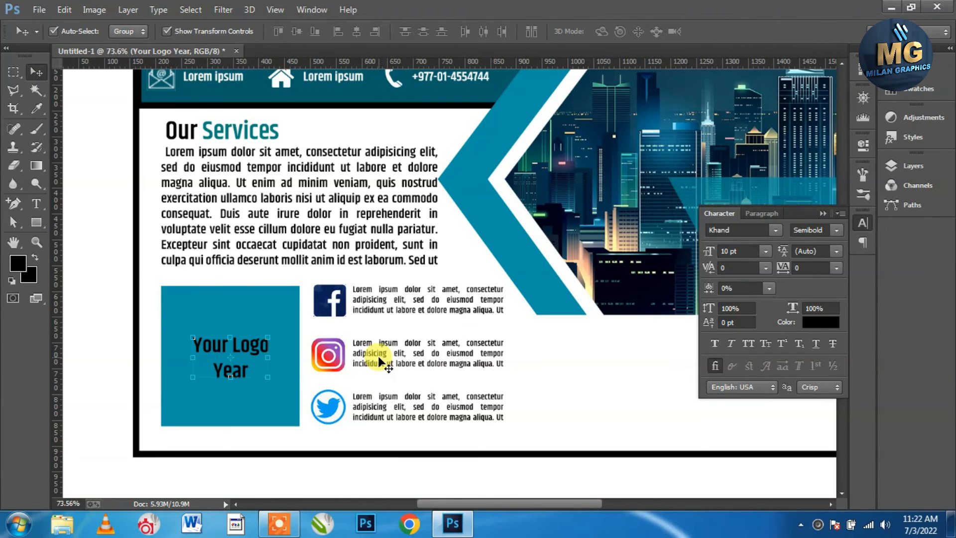
Duplicate the 'Your Logo Year' text into the white area at the right
scroll(380, 359, "down", 3)
left_click(687, 284)
left_click_drag(251, 289, 705, 320)
scroll(658, 321, "down", 3)
scroll(513, 348, "up", 3)
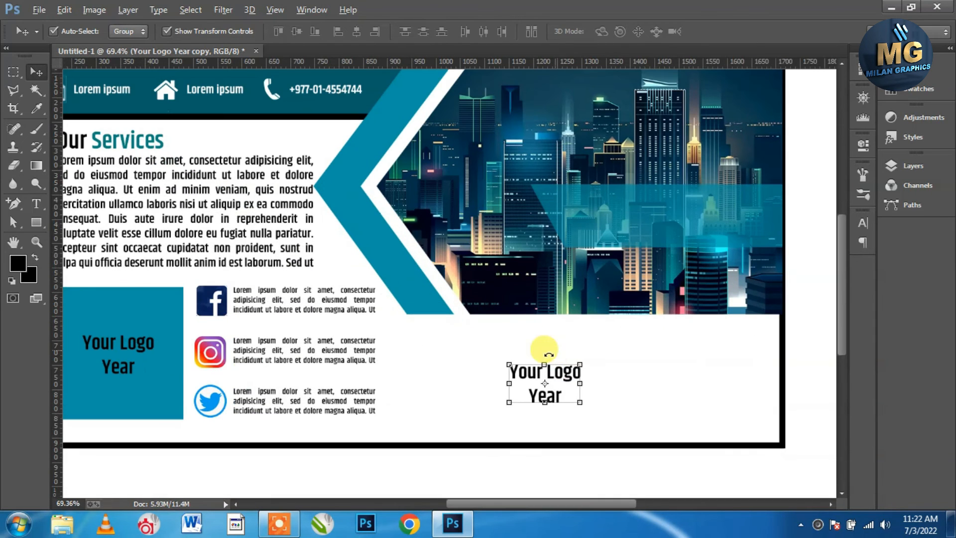
Replace the copied text with 'Company Name Here'
left_click_drag(537, 376, 460, 371)
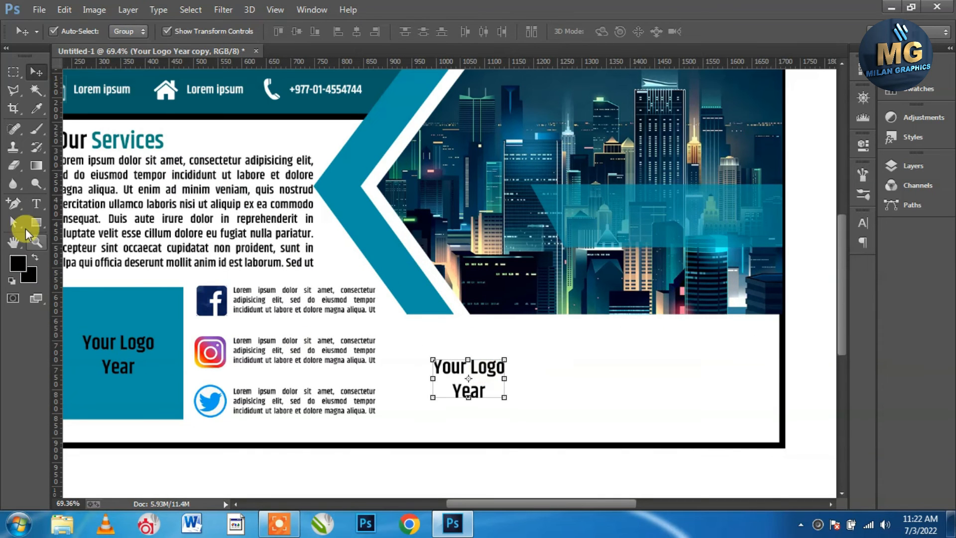
key("t")
left_click(498, 366)
key("ctrl+a")
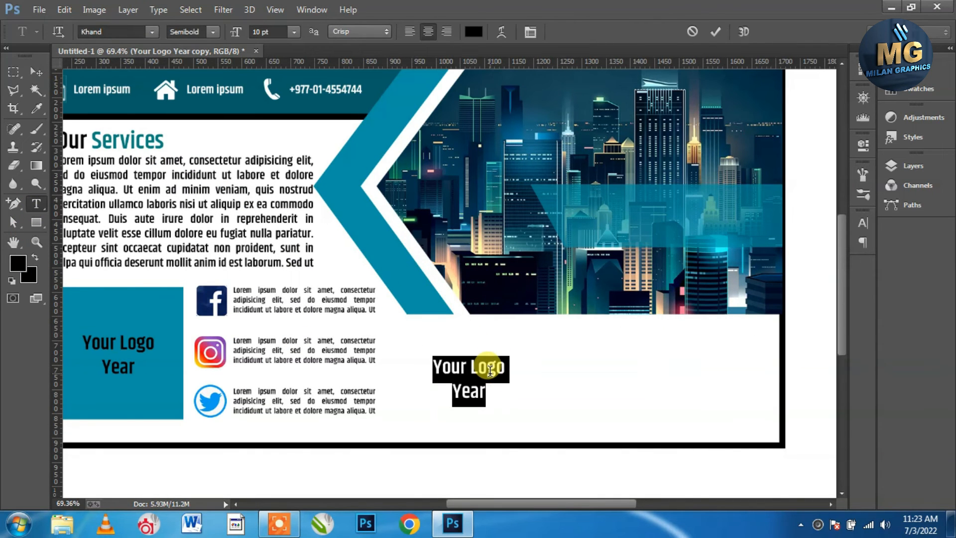
type("Comp")
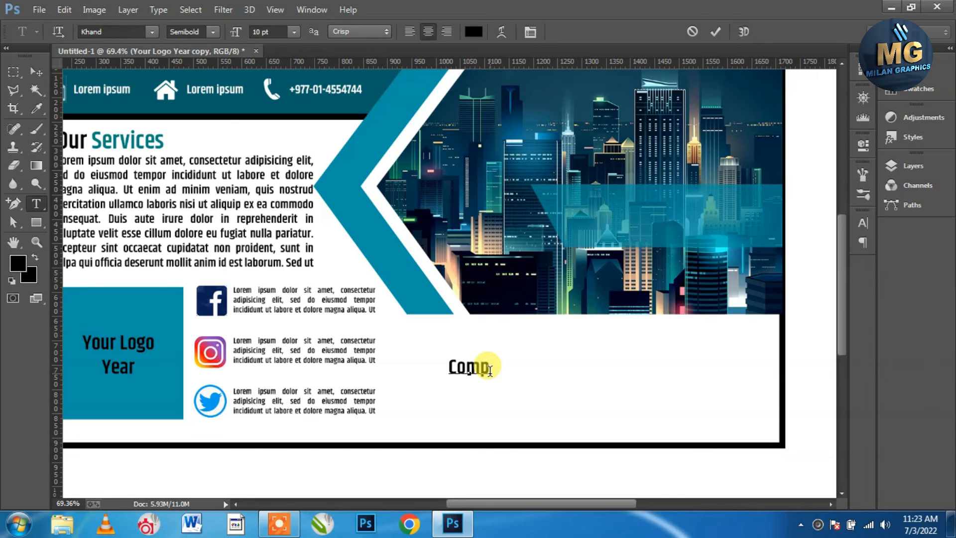
type("any Name Here")
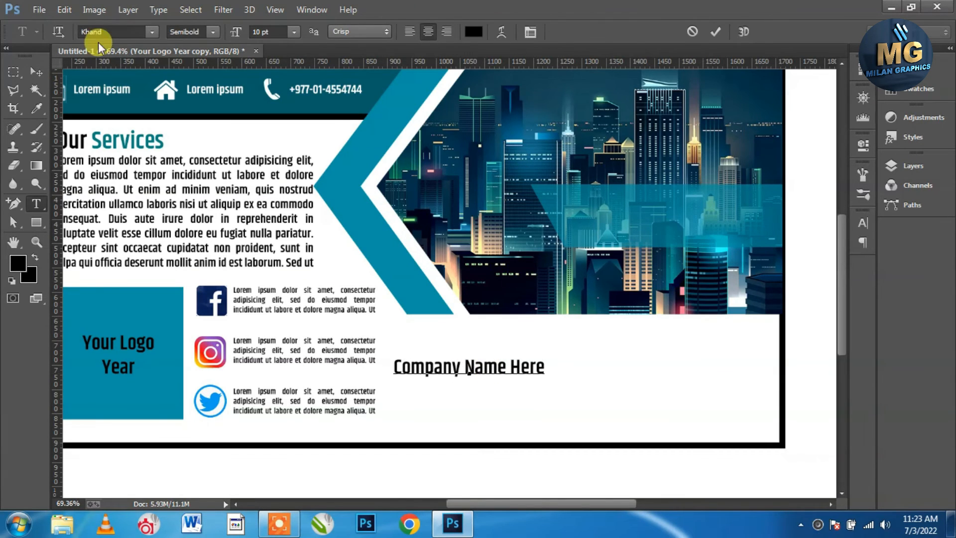
left_click(36, 73)
Enlarge 'Company Name Here' to 21 pt and position it at the card's lower right
left_click_drag(478, 368, 577, 378)
left_click(862, 223)
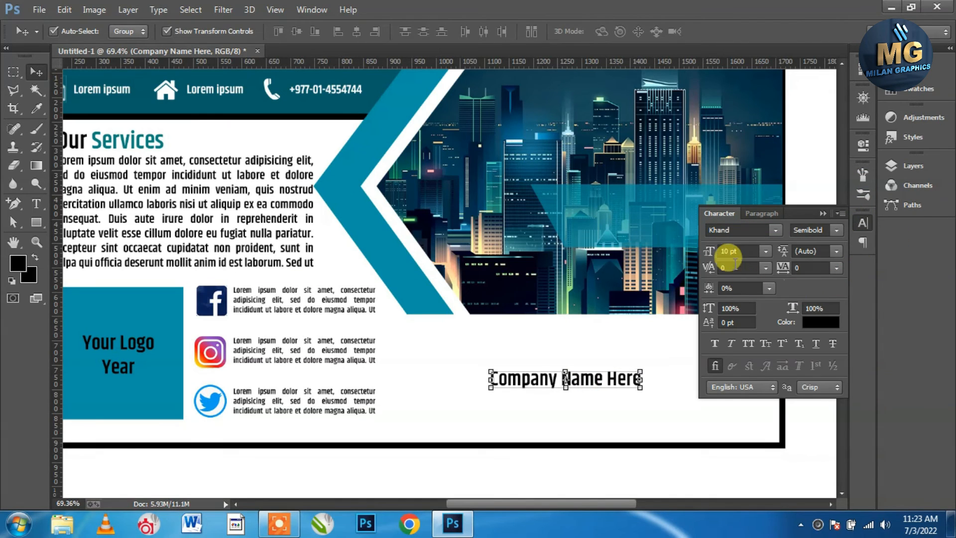
left_click_drag(725, 256, 705, 252)
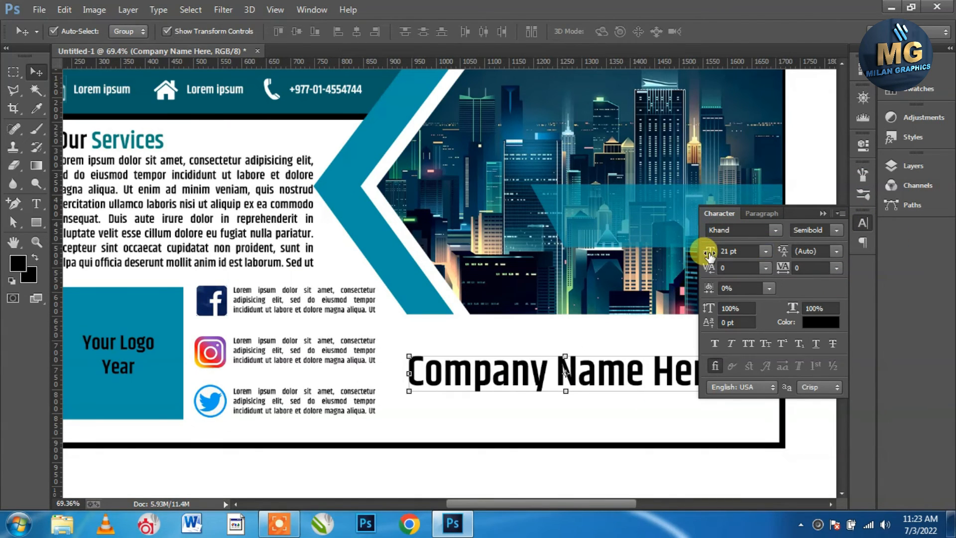
left_click(823, 213)
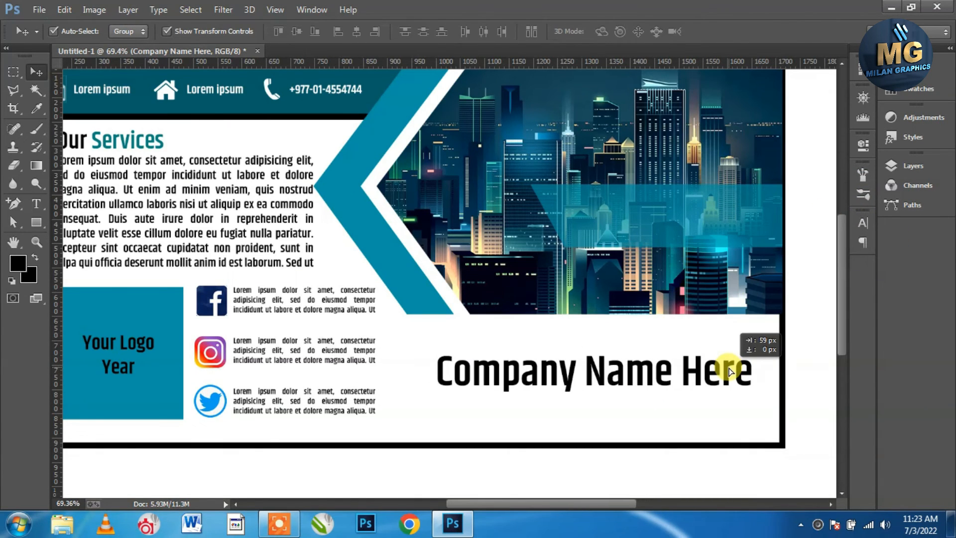
left_click_drag(729, 371, 729, 372)
key("ctrl+0")
Check the stroke colour options of Rectangle 2 and the card's black border rectangle
right_click(326, 185)
left_click(349, 192)
left_click(43, 220)
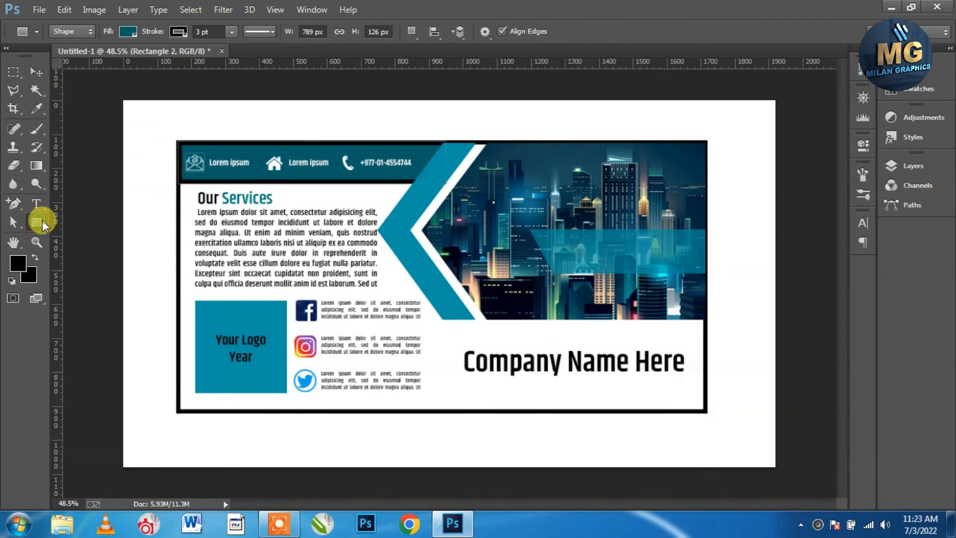
left_click(178, 32)
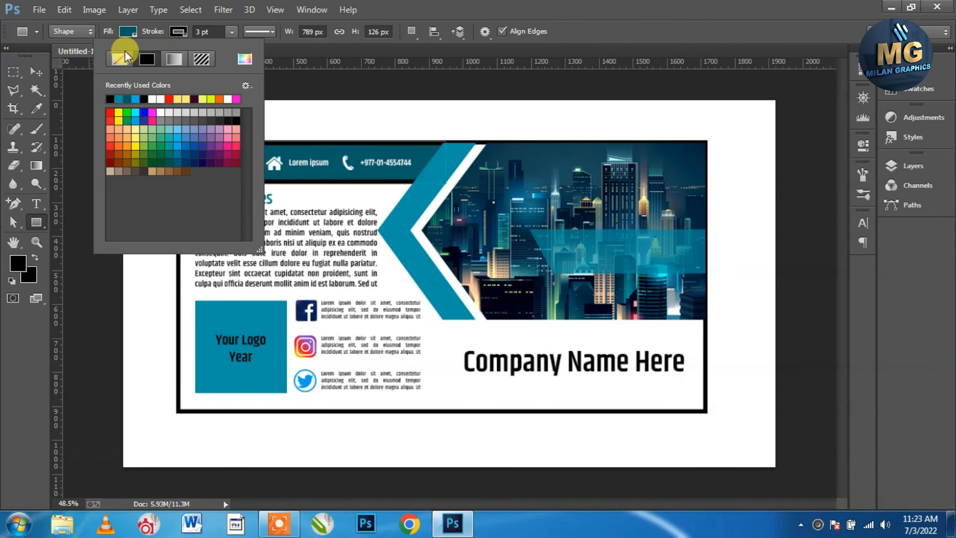
left_click(28, 73)
left_click(189, 413)
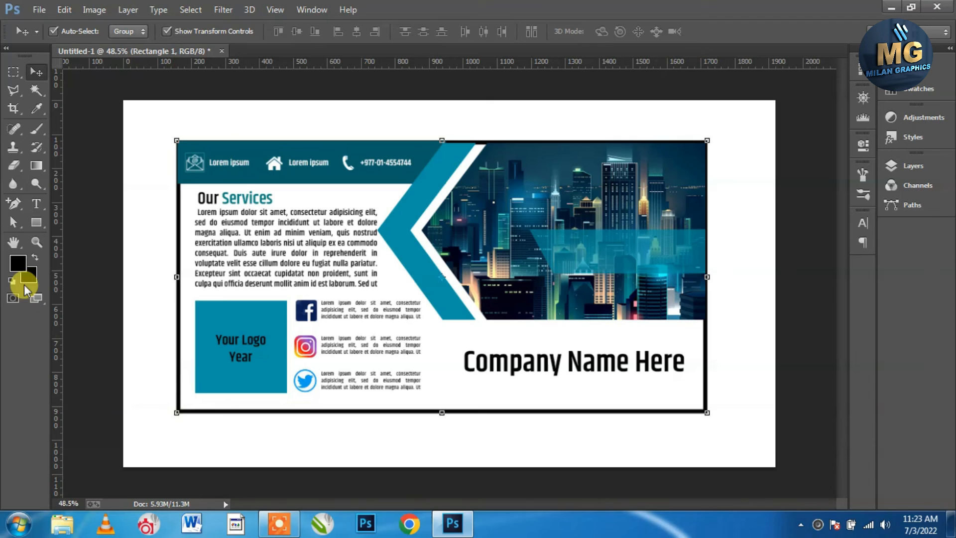
left_click(39, 221)
left_click(178, 31)
left_click(36, 72)
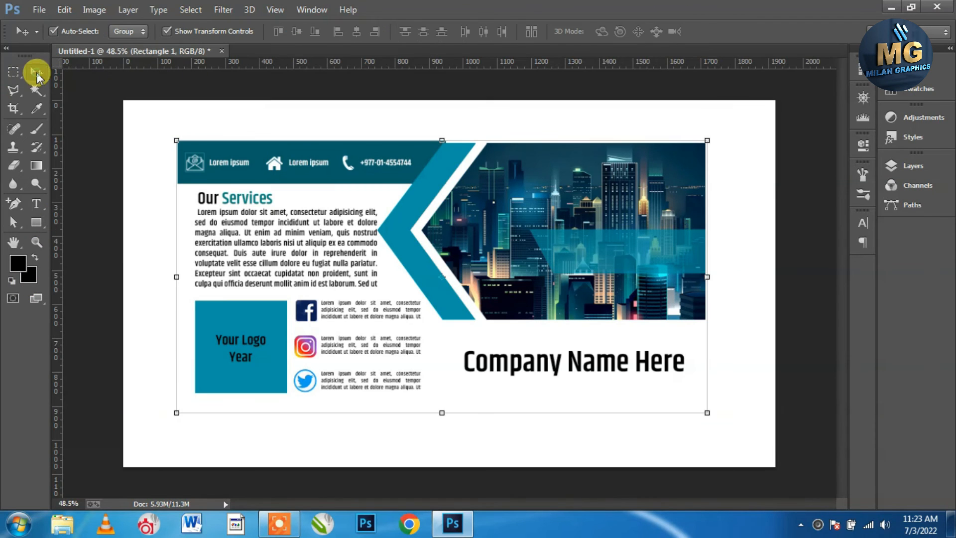
Group all card layers from Company Name Here down to Rectangle 1 into Group 1
left_click(907, 167)
left_click(792, 231)
scroll(792, 256, "down", 10)
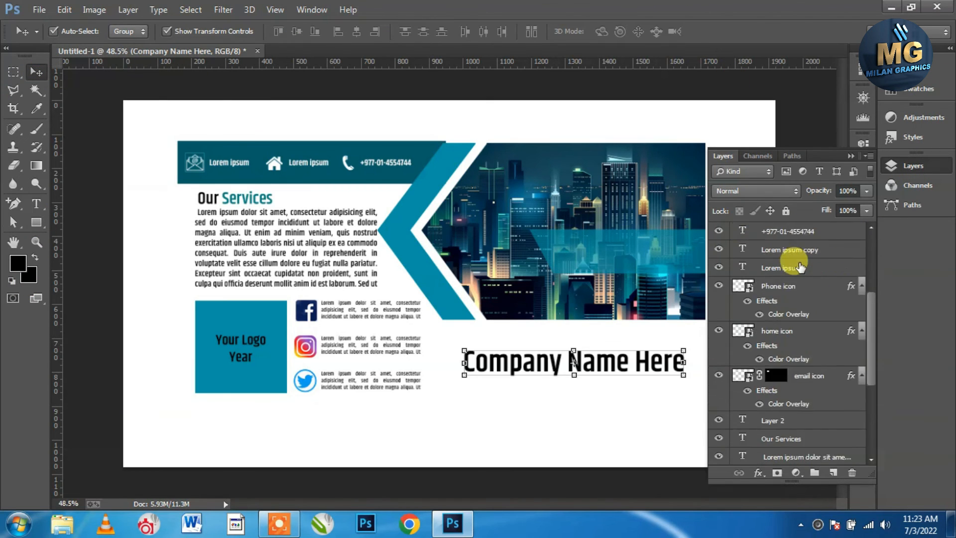
left_click(799, 438, "shift")
key("ctrl+g")
Give Group 1 a drop shadow with opacity 85%, distance 8, spread 10 and size 10
left_click(758, 473)
left_click(692, 464)
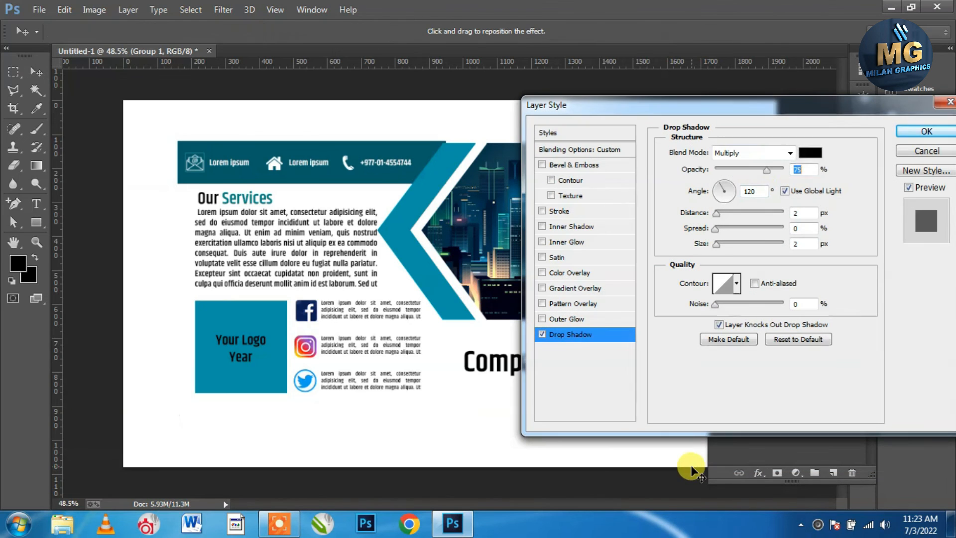
left_click_drag(813, 168, 752, 170)
type("85")
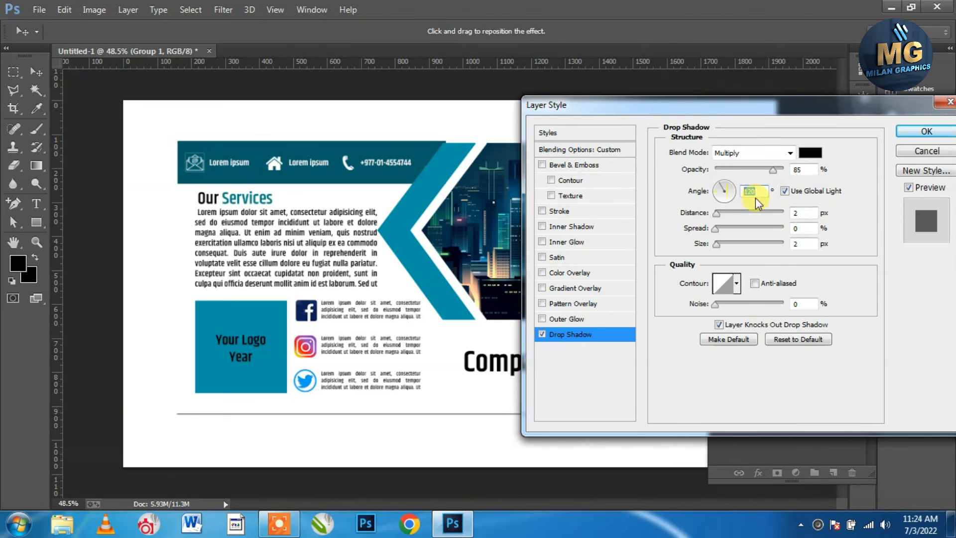
type("8")
key("Tab")
type("10")
key("Tab")
type("10")
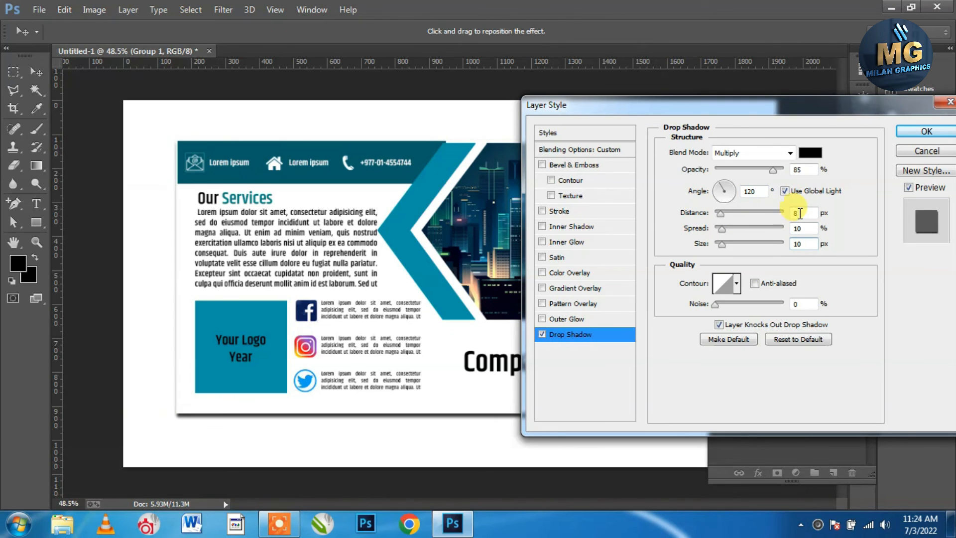
left_click(924, 131)
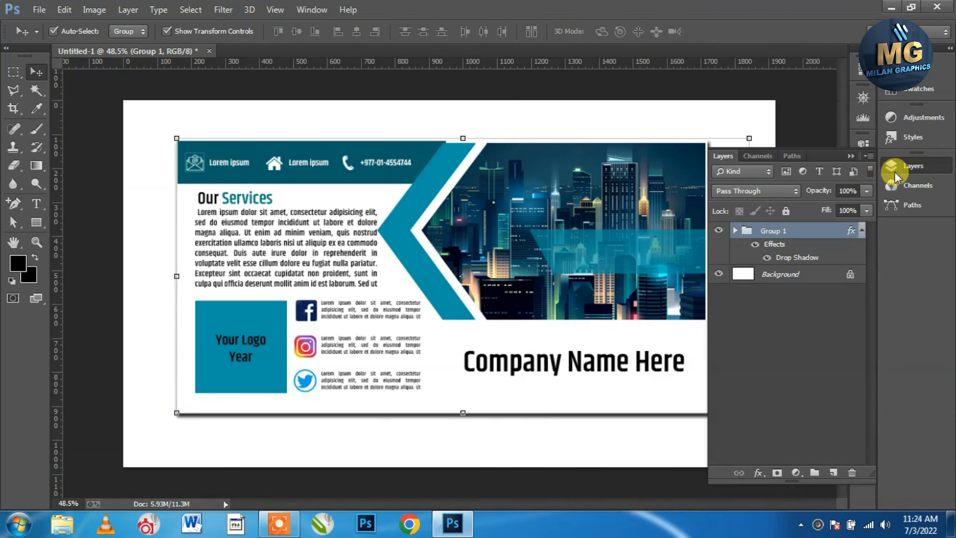
Add a gradient fill layer above Background with its left stop set to teal #0094a8
left_click(803, 275)
left_click(795, 473)
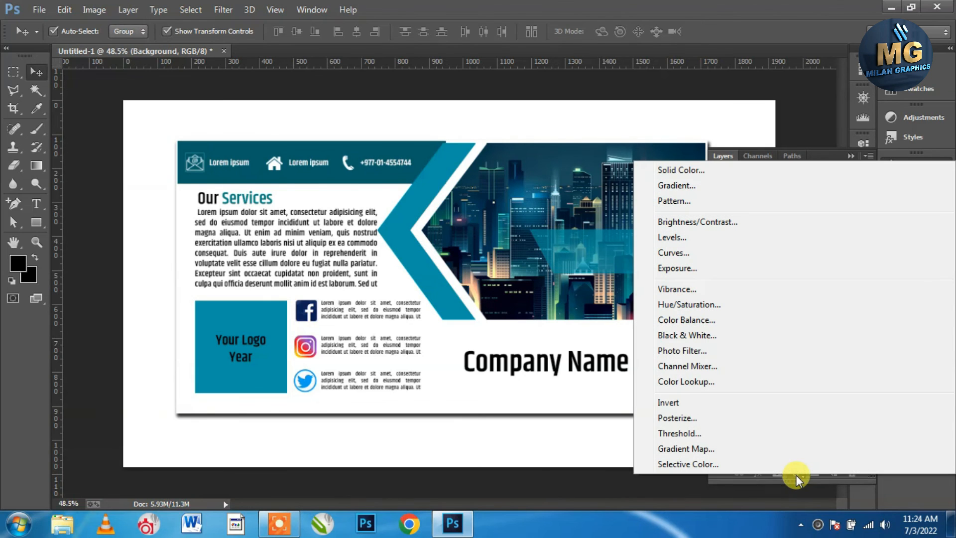
left_click(687, 187)
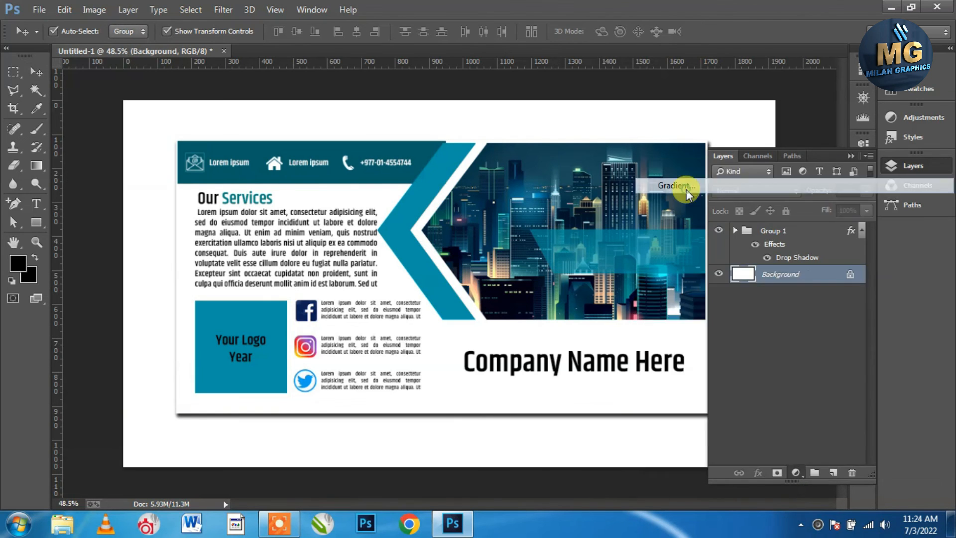
left_click(710, 340)
left_click(670, 239)
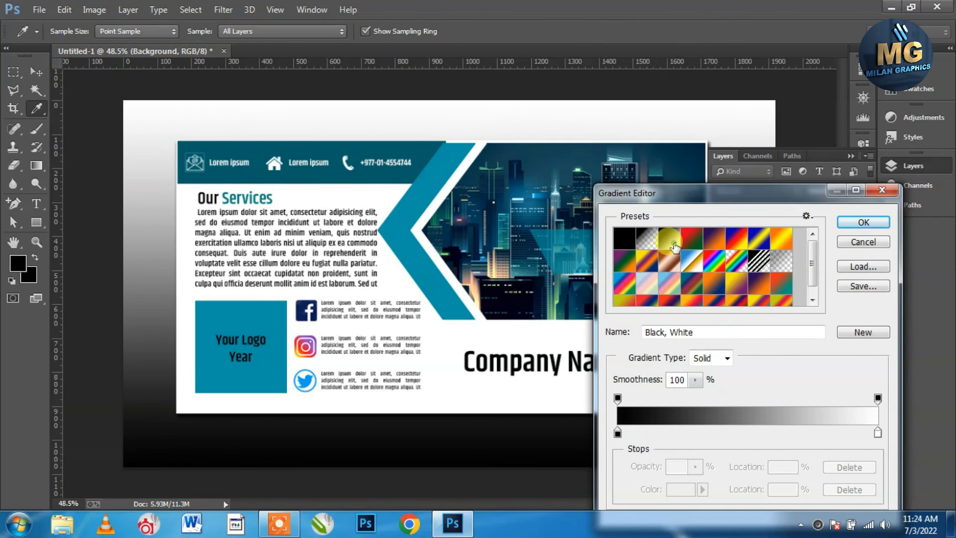
double_click(618, 433)
left_click(439, 157)
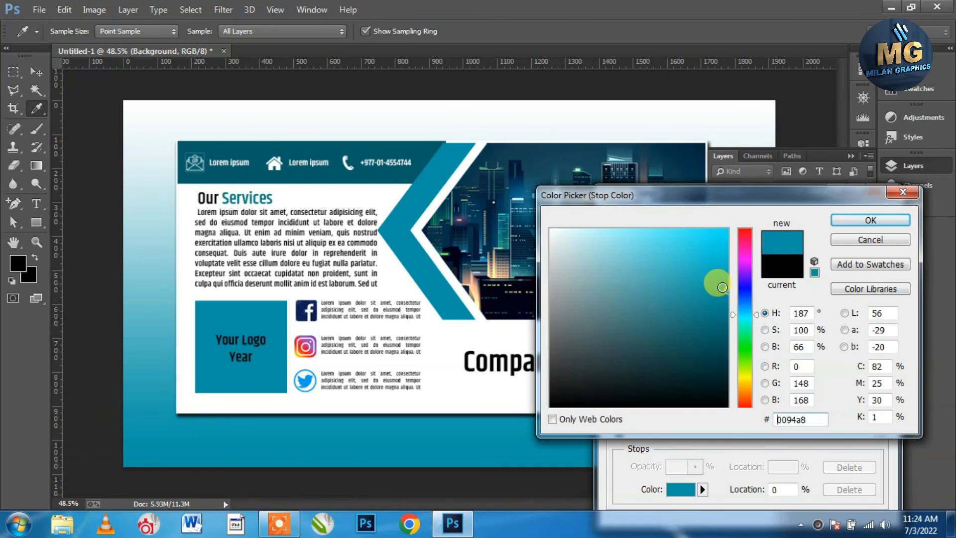
left_click_drag(722, 288, 723, 273)
left_click(870, 221)
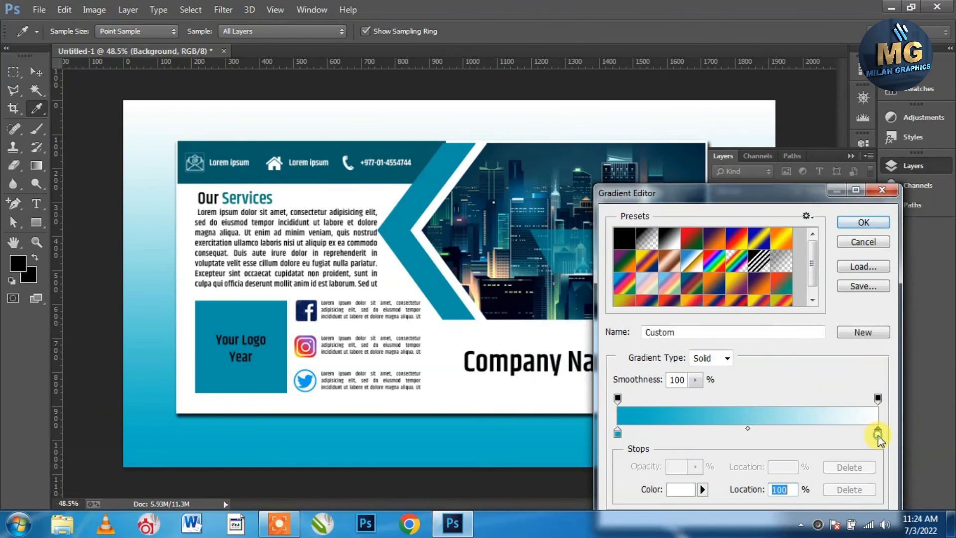
Set the right gradient stop to pale cyan #c5eff5 at 69% and commit the fill
double_click(878, 433)
left_click(437, 434)
left_click(643, 222)
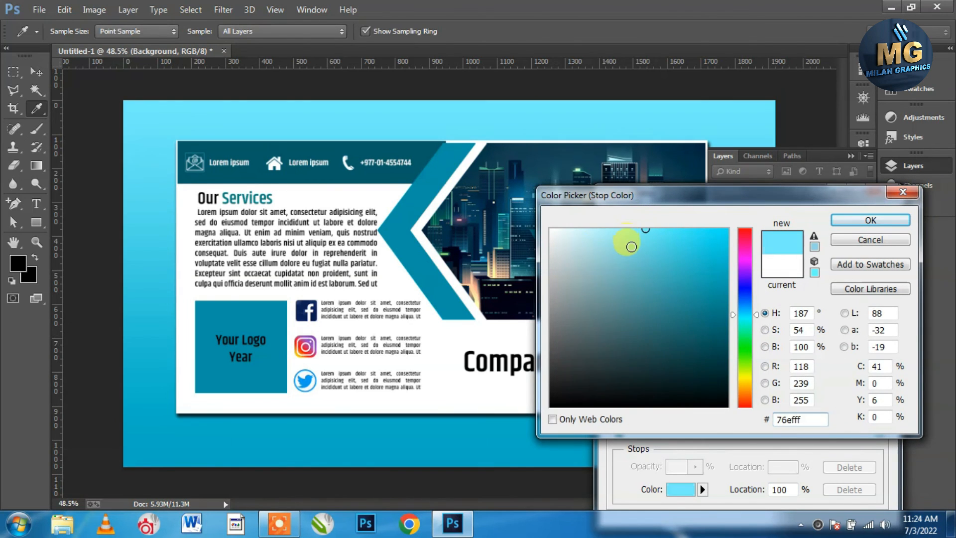
left_click(593, 229)
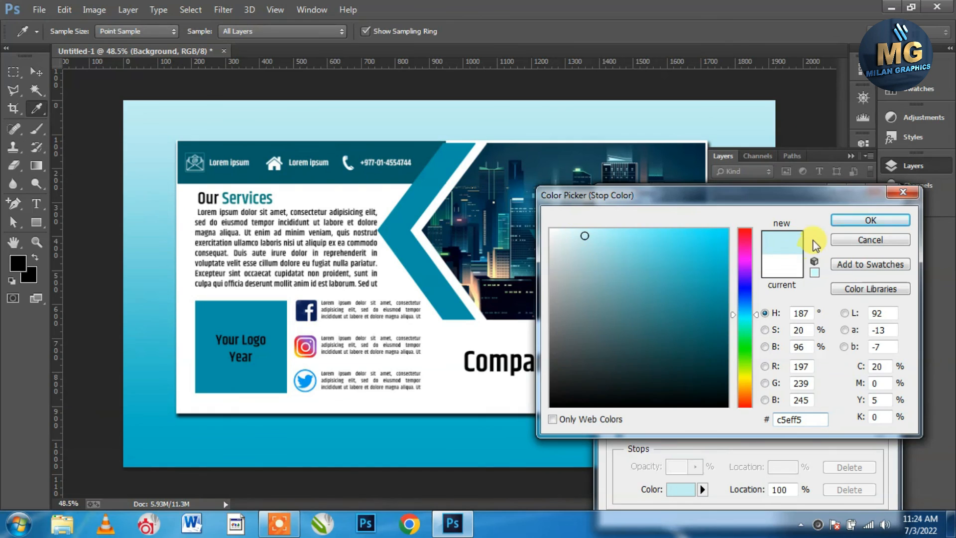
left_click(870, 220)
left_click_drag(878, 433, 800, 438)
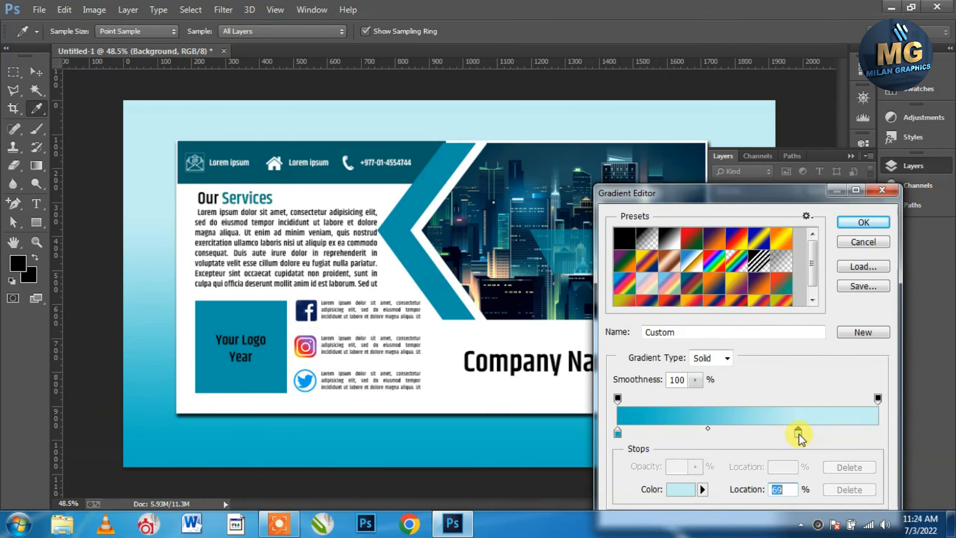
left_click(858, 229)
left_click(805, 337)
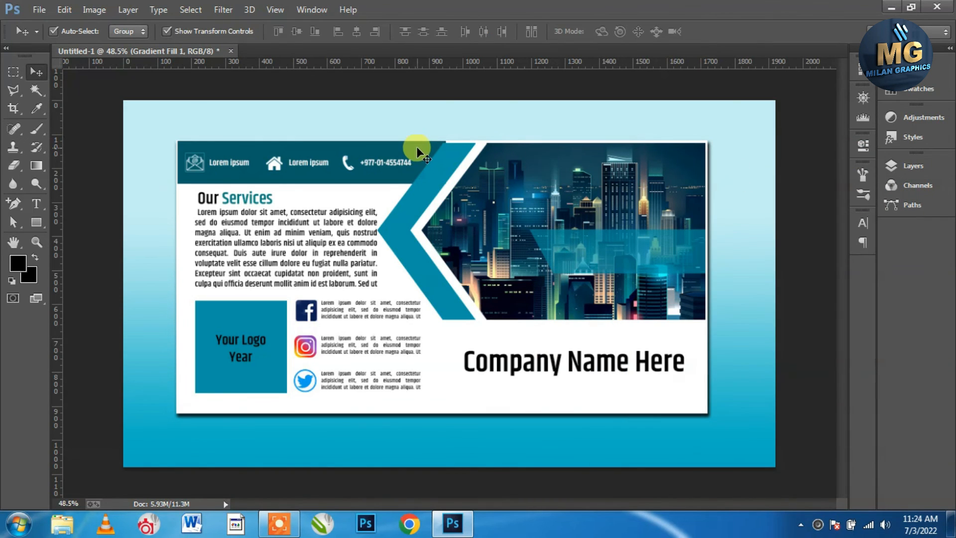
Make Rectangle 2 the active layer from the layer stack, then deselect all layers
left_click(417, 152)
right_click(416, 146)
left_click(462, 173)
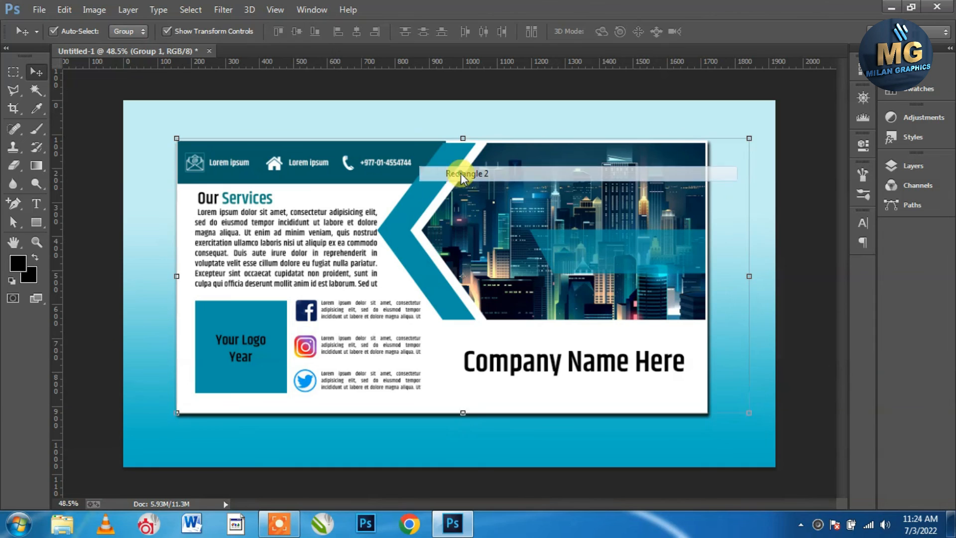
left_click(795, 199)
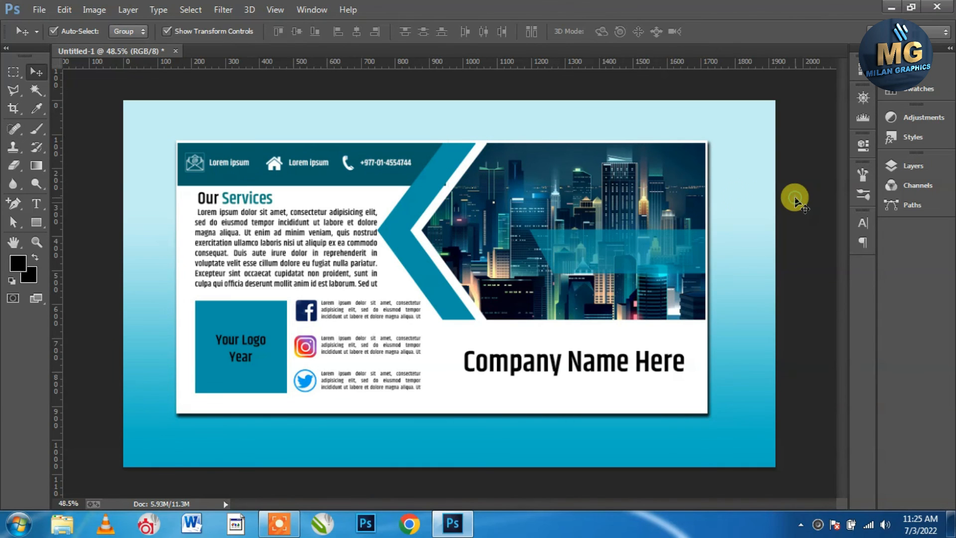